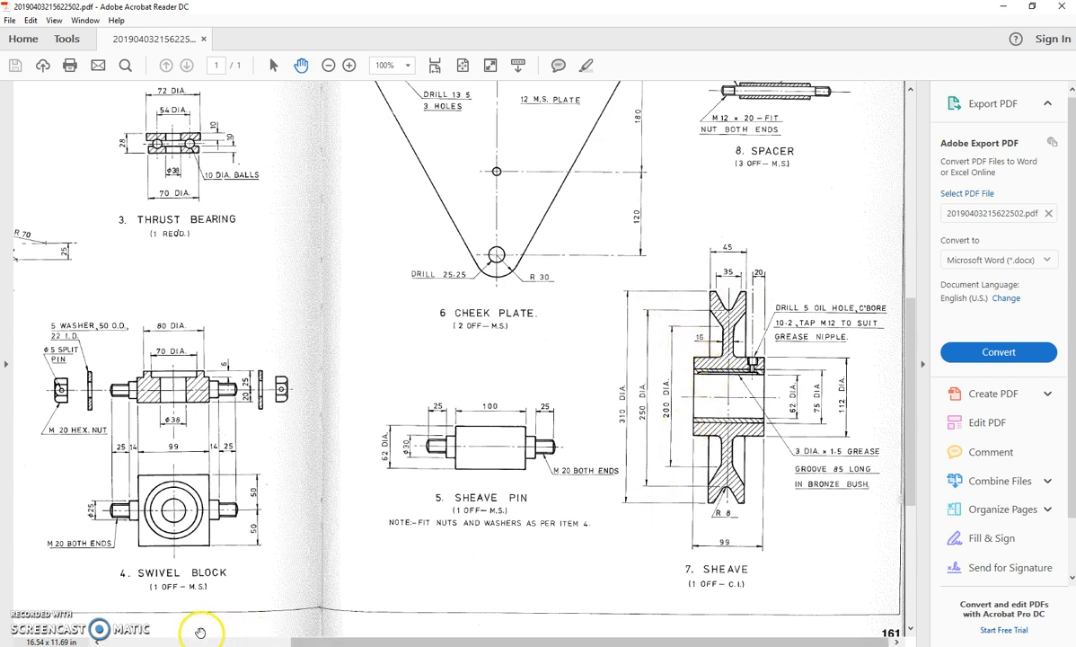
Switch to Autodesk Inventor and close Part2 without saving the changes.
key("alt+Tab")
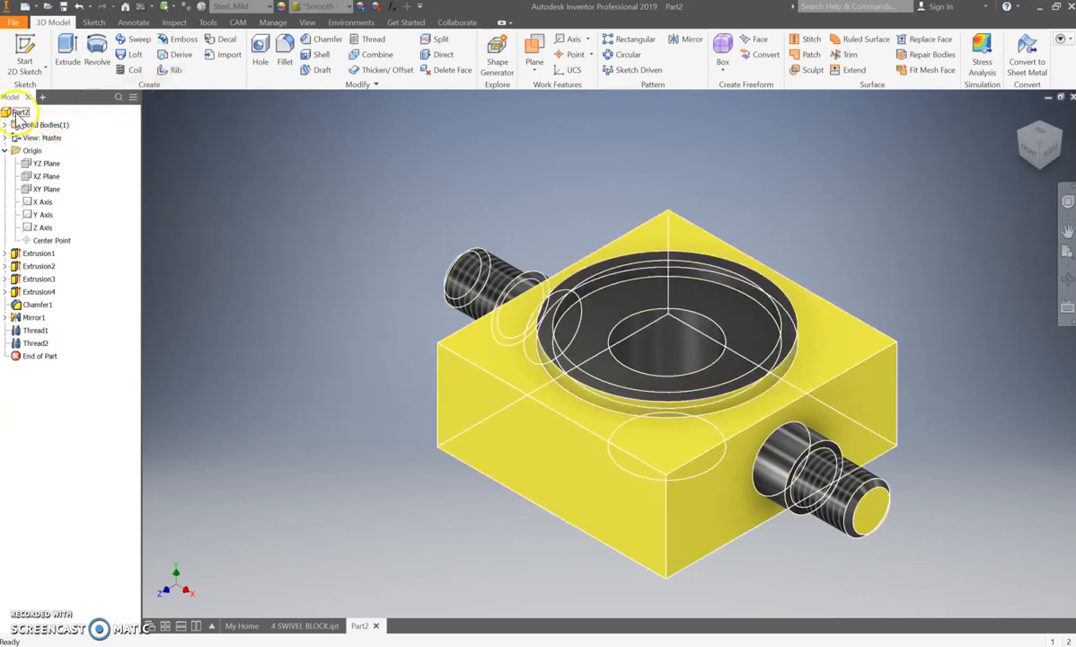
left_click(1072, 96)
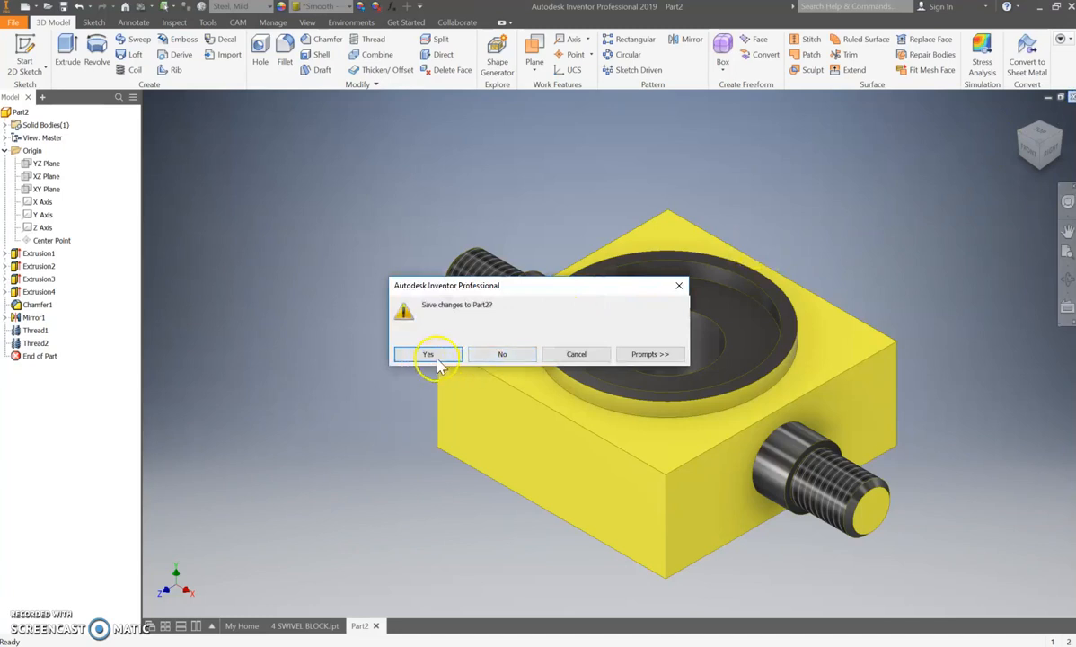
left_click(502, 359)
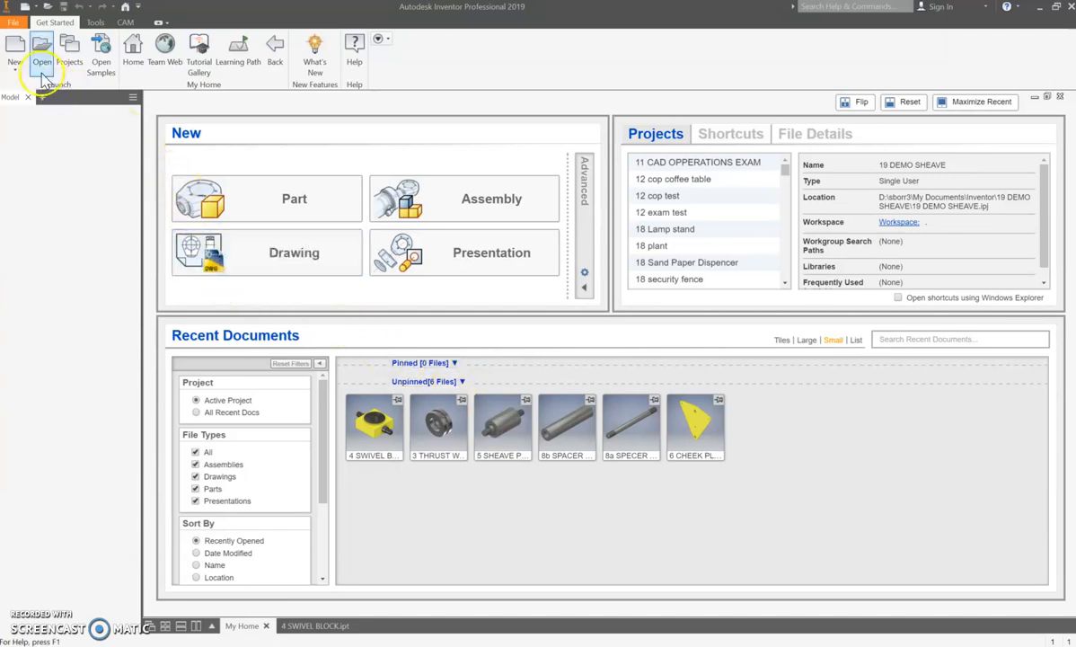
Create a new part file from the metric Standard (mm).ipt template.
left_click(15, 49)
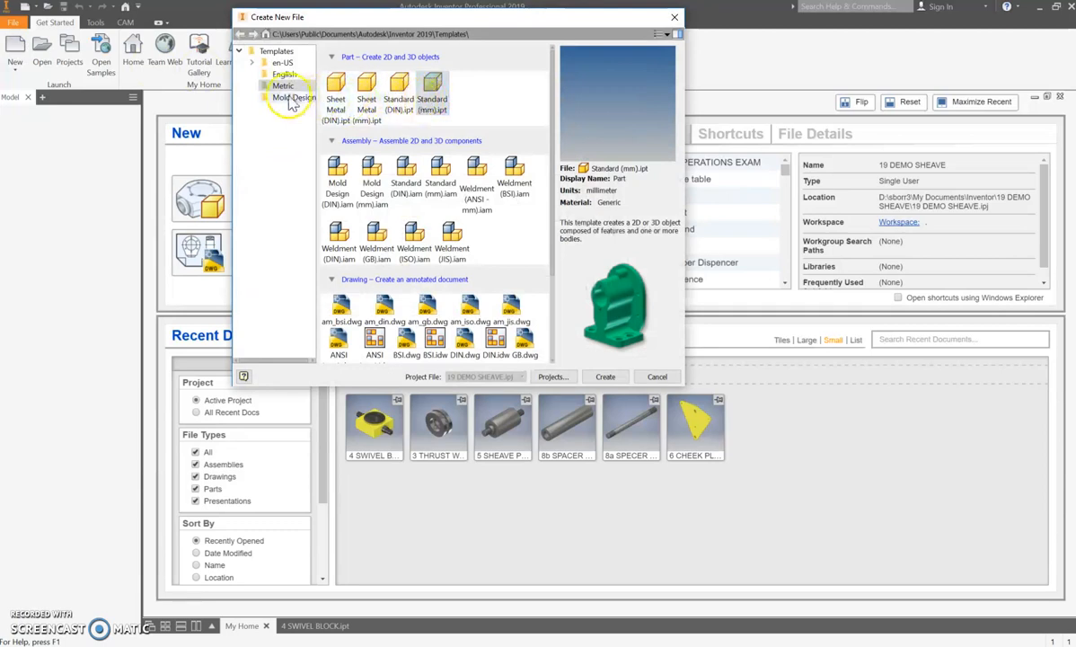
left_click(432, 91)
double_click(436, 99)
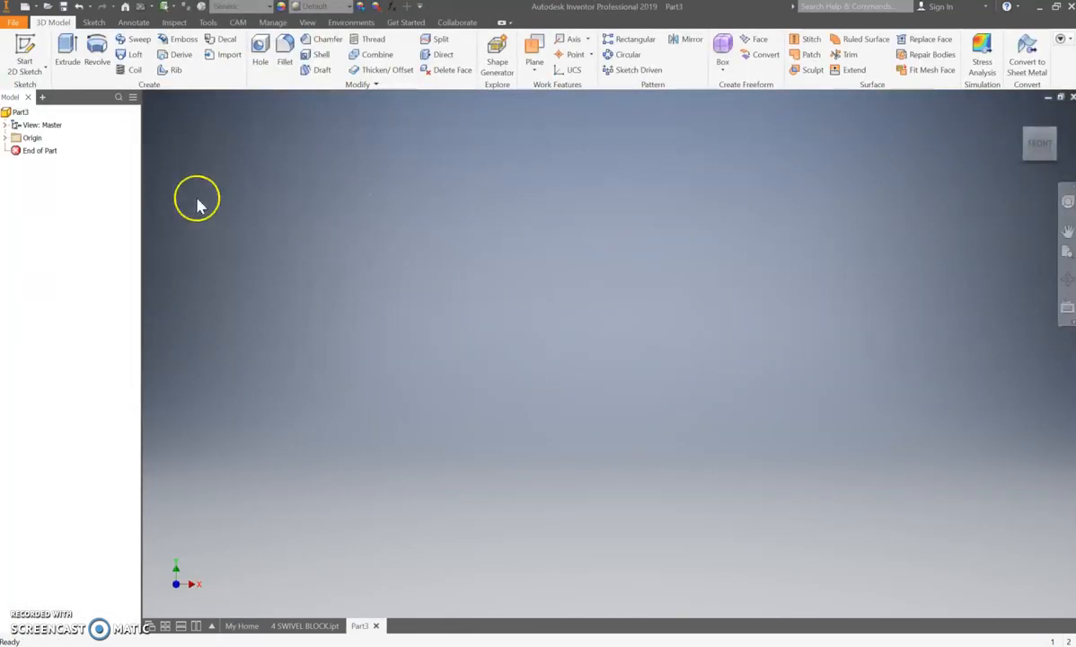
Start a 2D sketch on the front XY plane and draw a horizontal centerline 99 mm long.
left_click(25, 45)
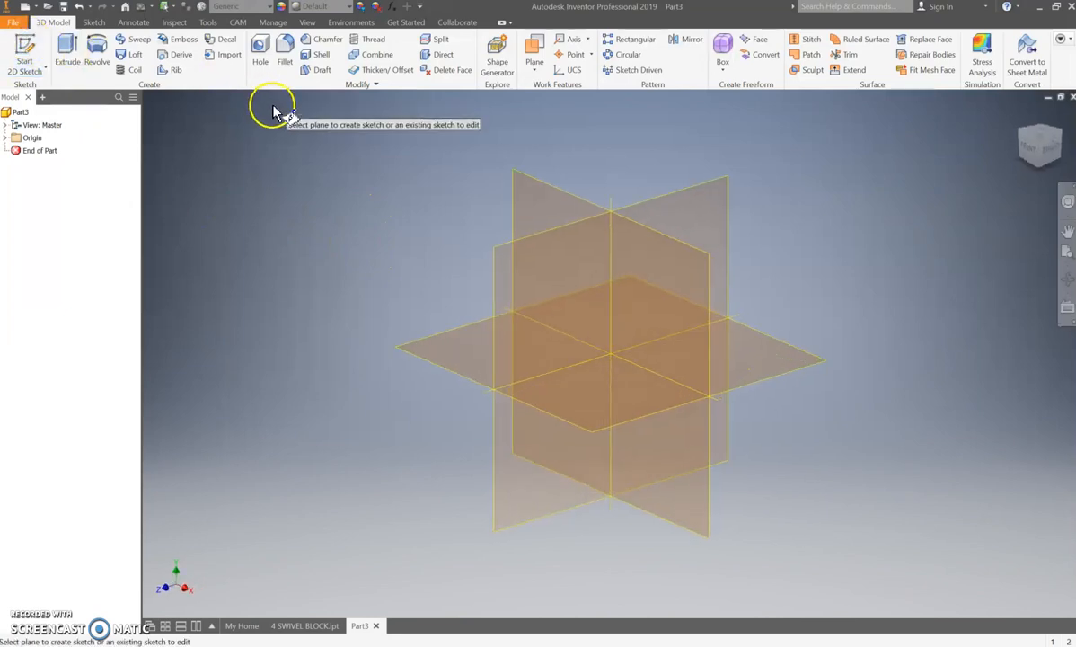
left_click(521, 187)
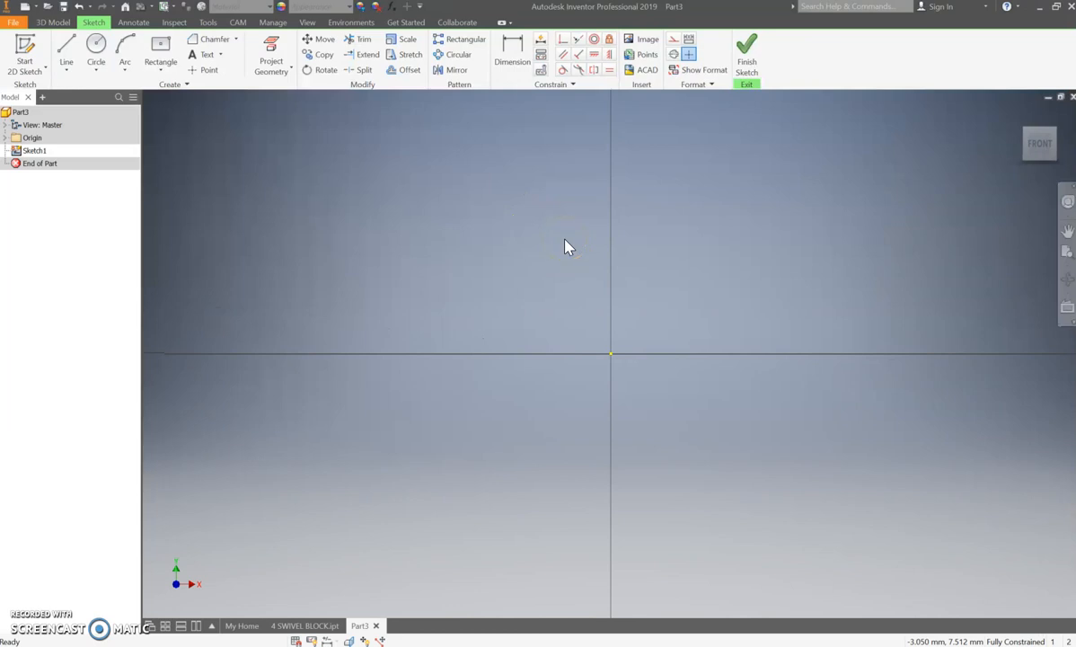
left_click(65, 51)
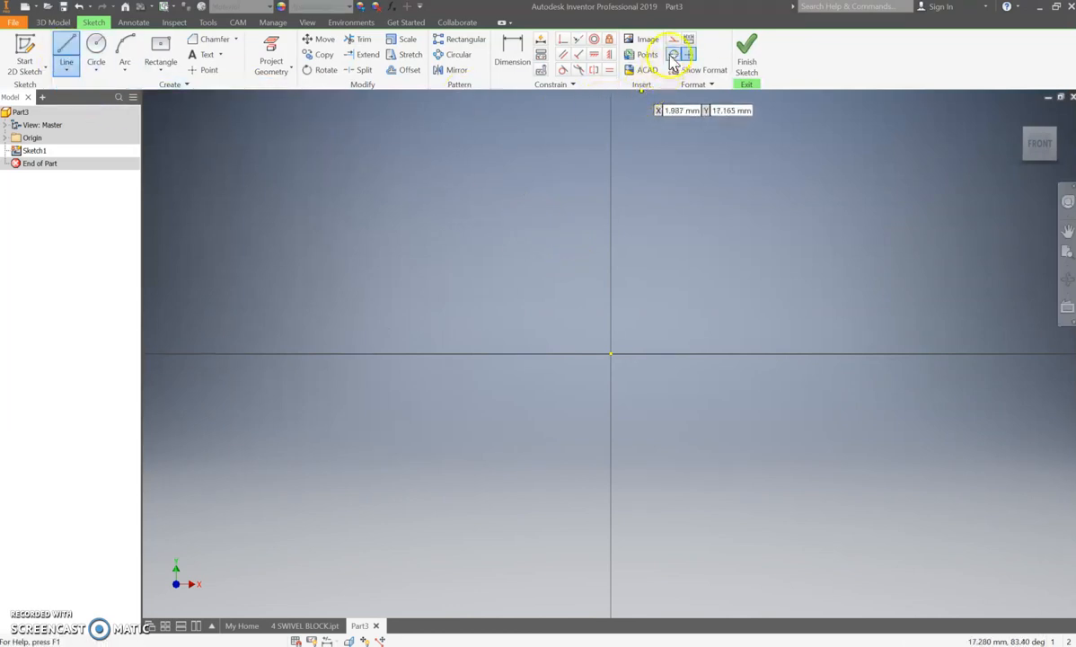
left_click(329, 278)
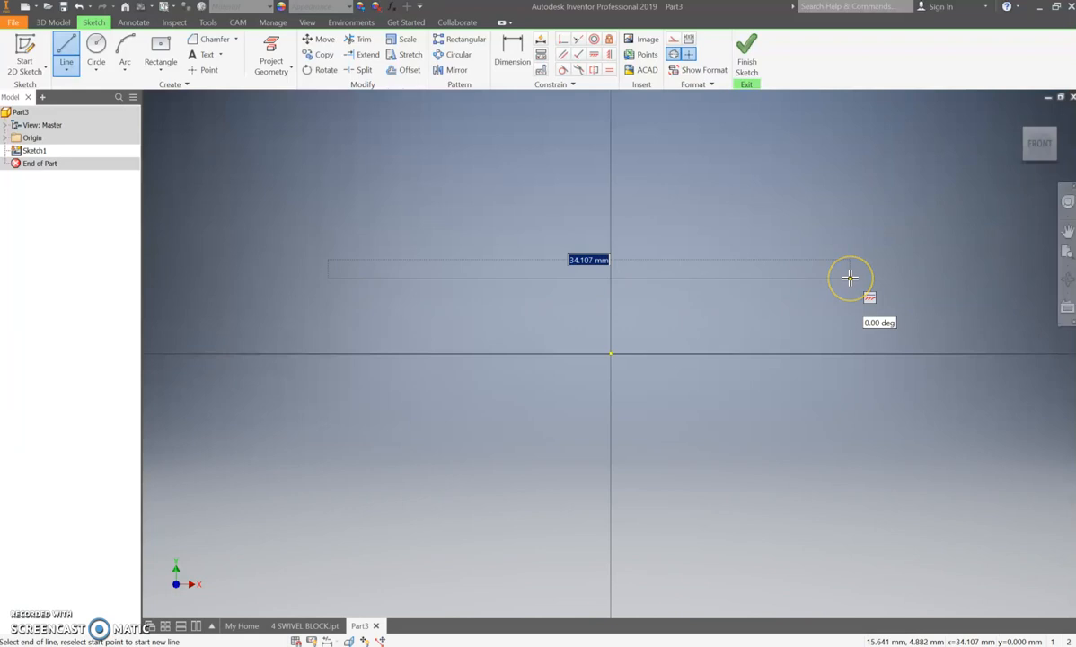
type("99")
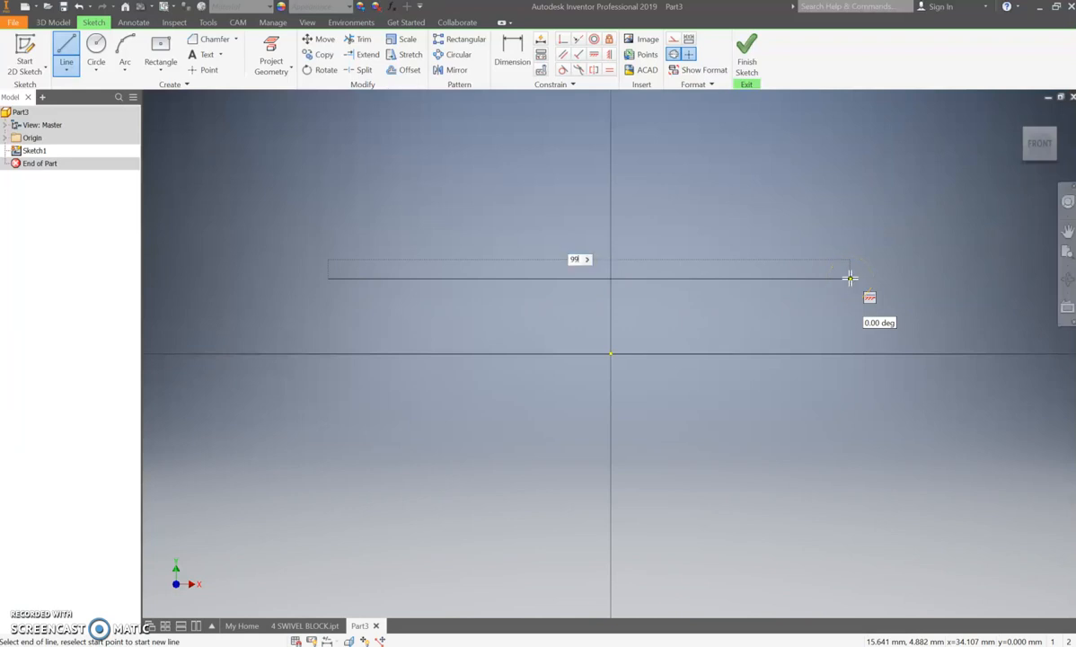
key("Return")
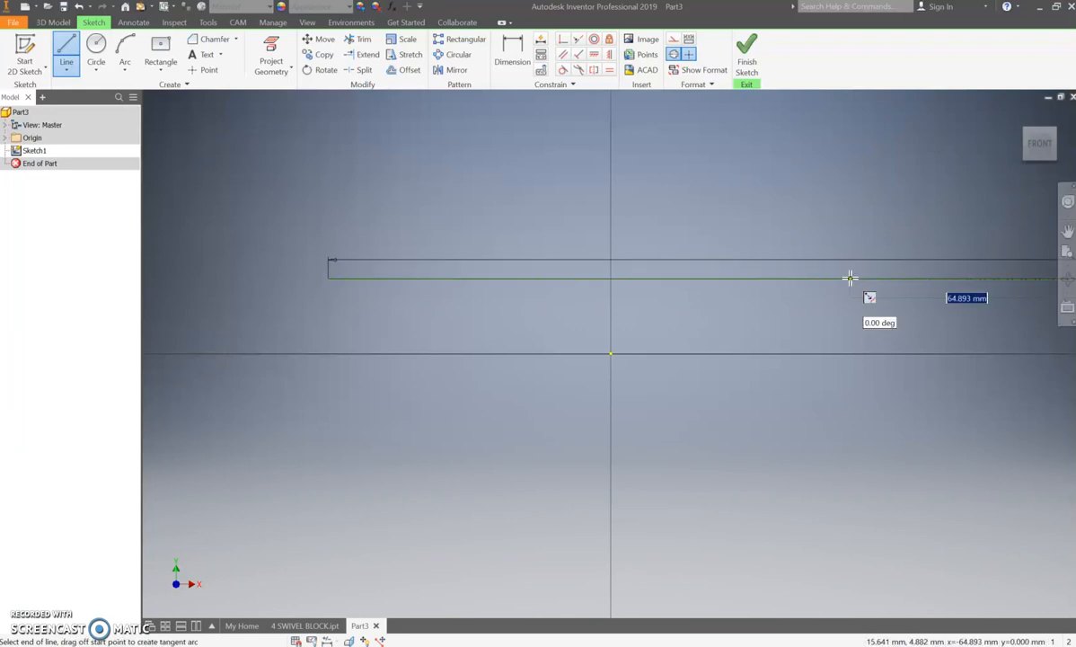
key("Escape")
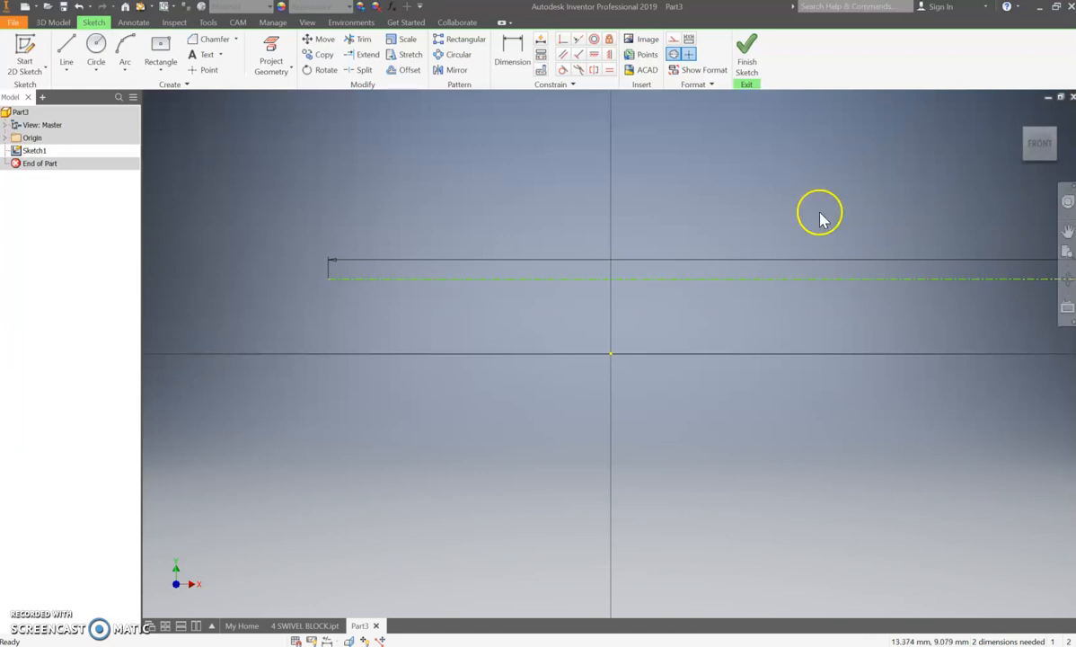
Constrain the midpoint of the centerline coincident with the sketch origin.
scroll(858, 193, "down", 3)
middle_click_drag(778, 222, 527, 275)
left_click(562, 40)
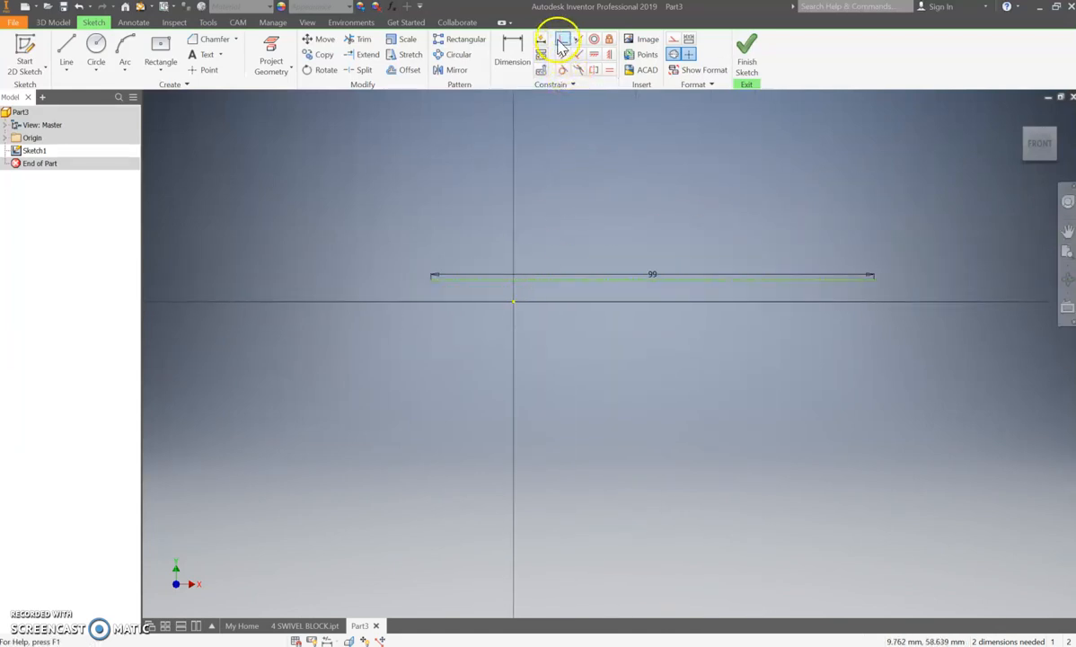
left_click(653, 279)
left_click(516, 305)
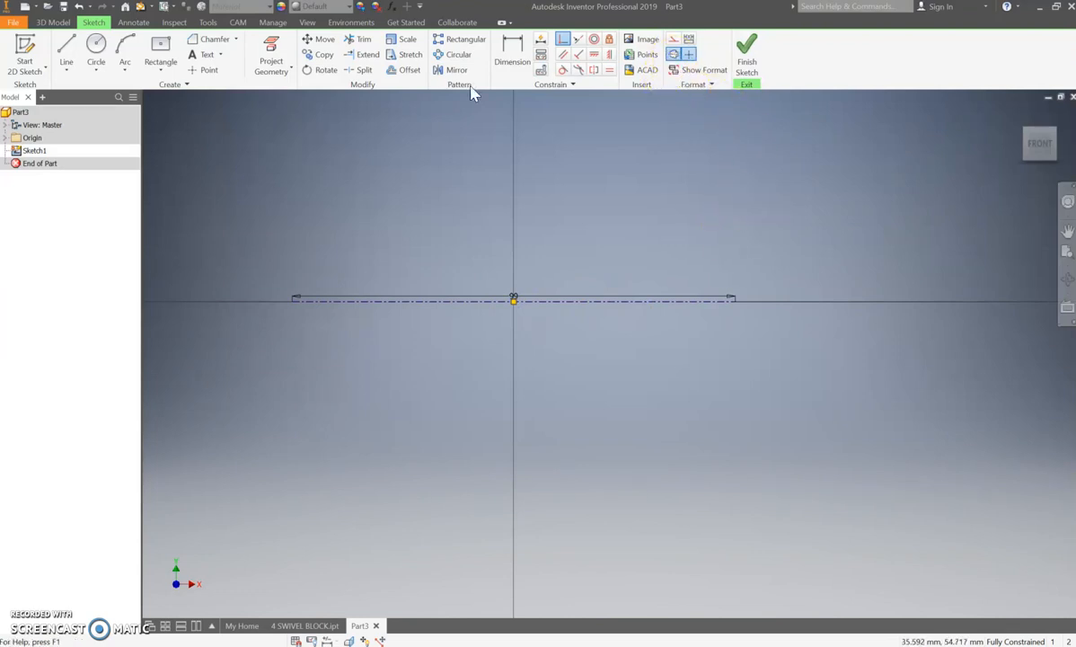
Draw a solid horizontal line about 36 mm above the centerline, spanning about the same length.
left_click(63, 50)
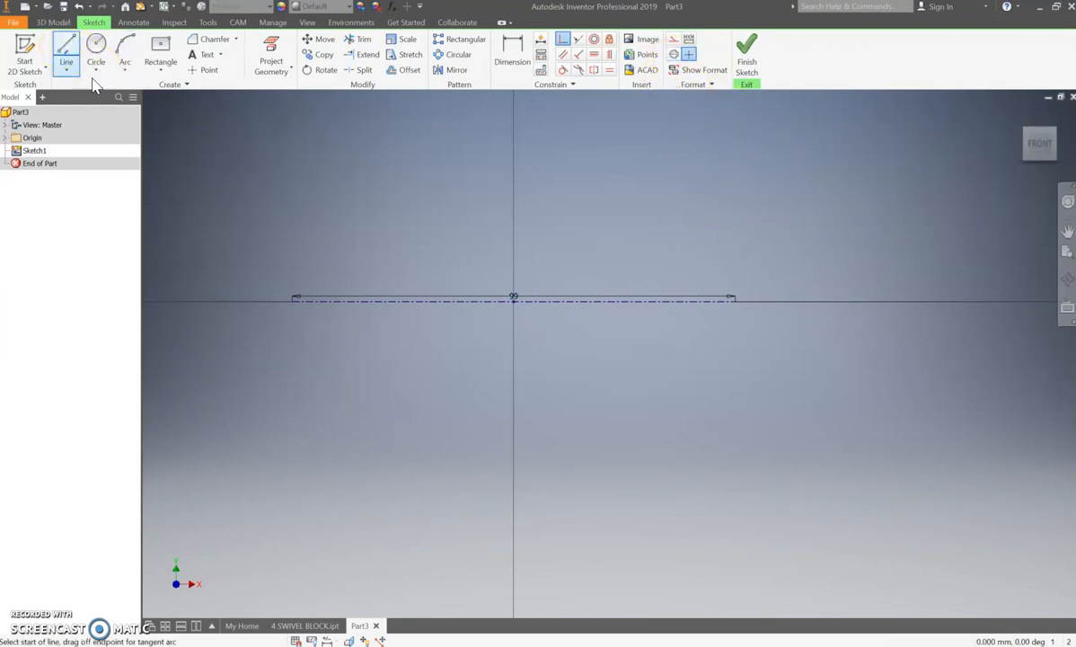
left_click(293, 139)
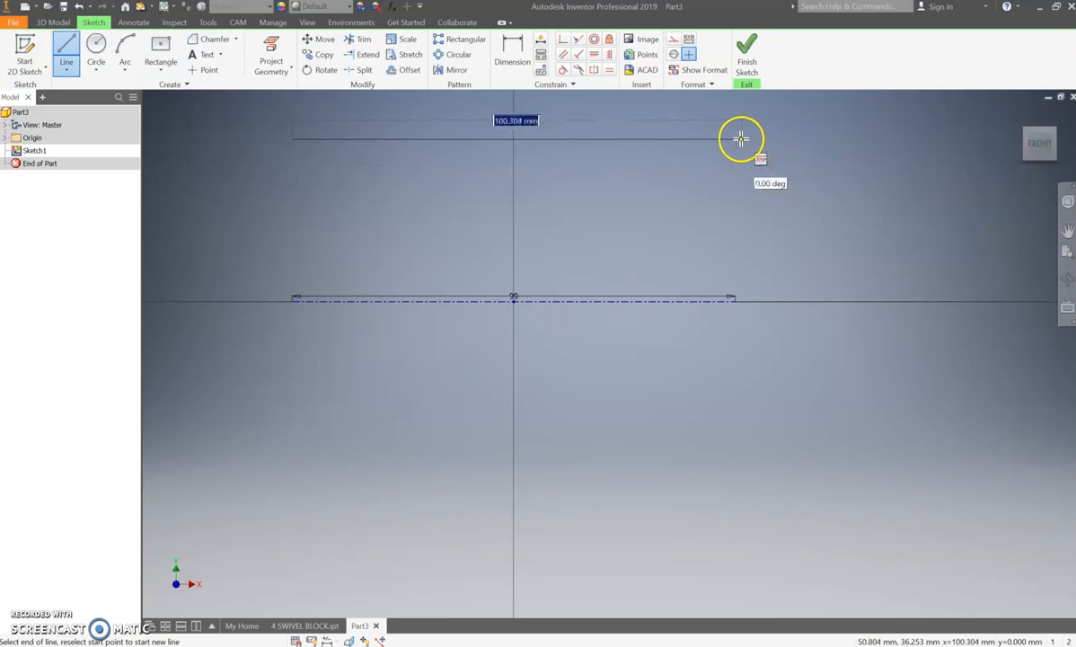
left_click(736, 139)
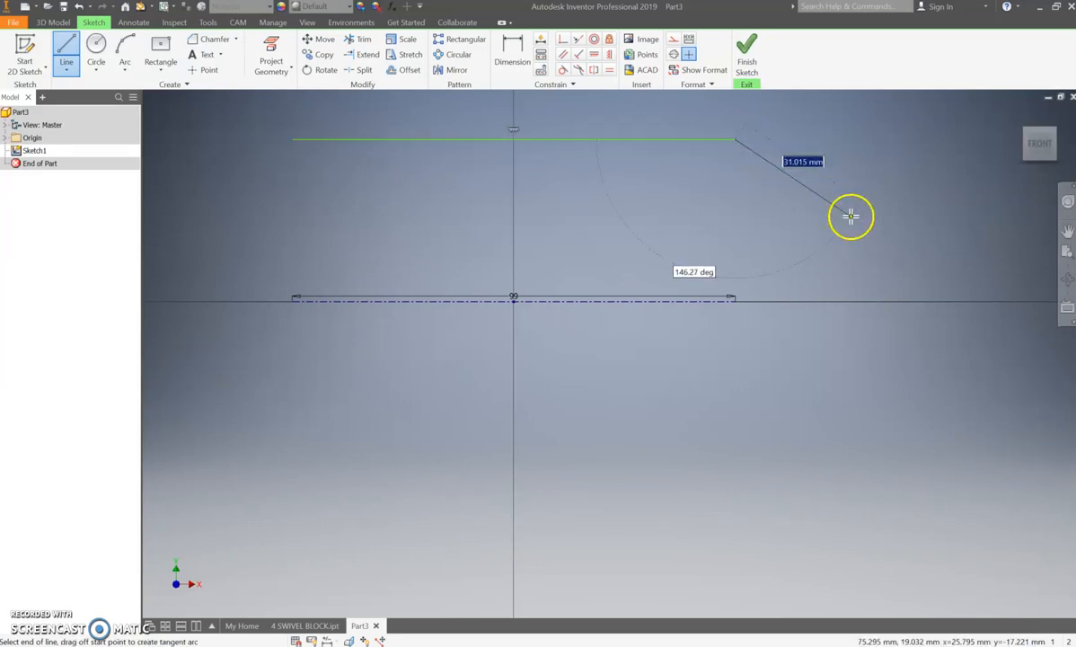
key("Escape")
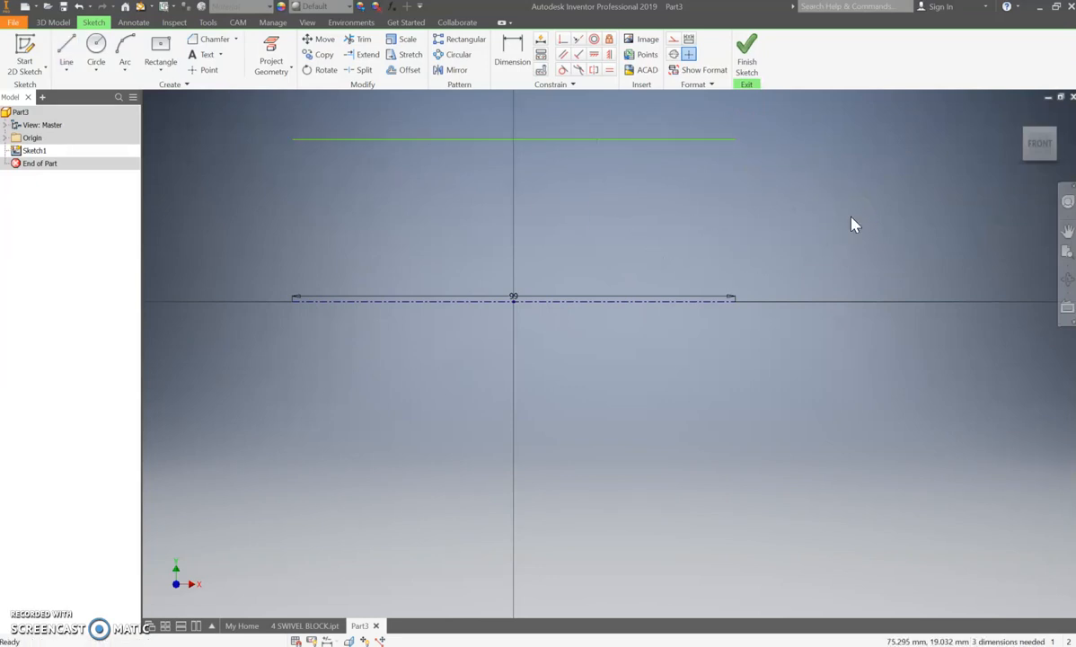
Dimension the solid line from the centerline as a 75 mm diameter.
left_click(512, 52)
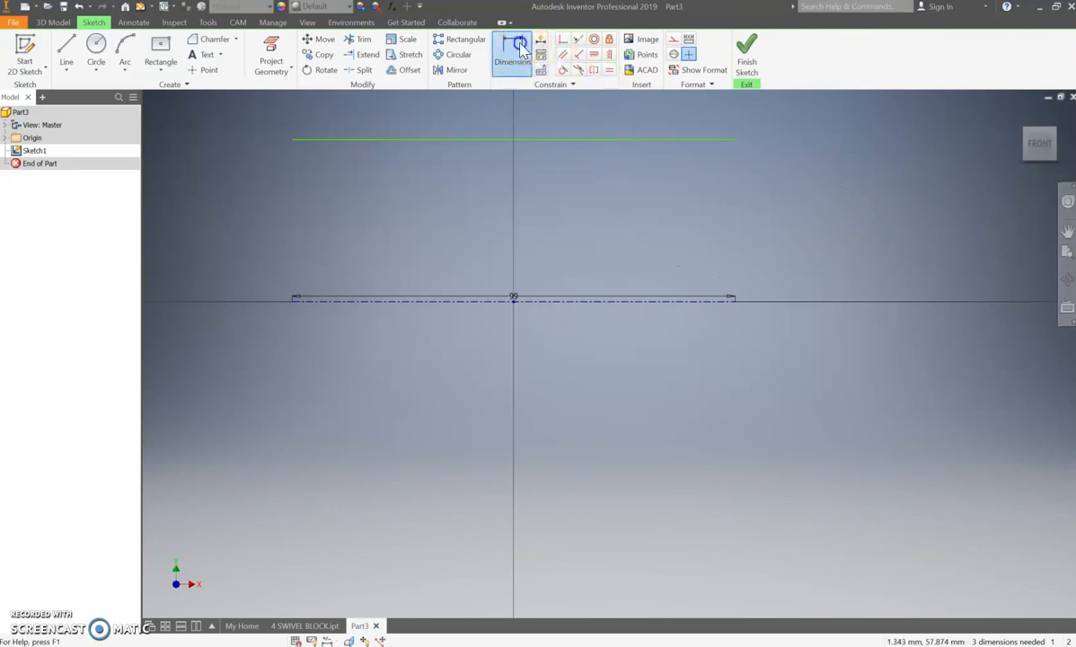
left_click(616, 141)
left_click(643, 300)
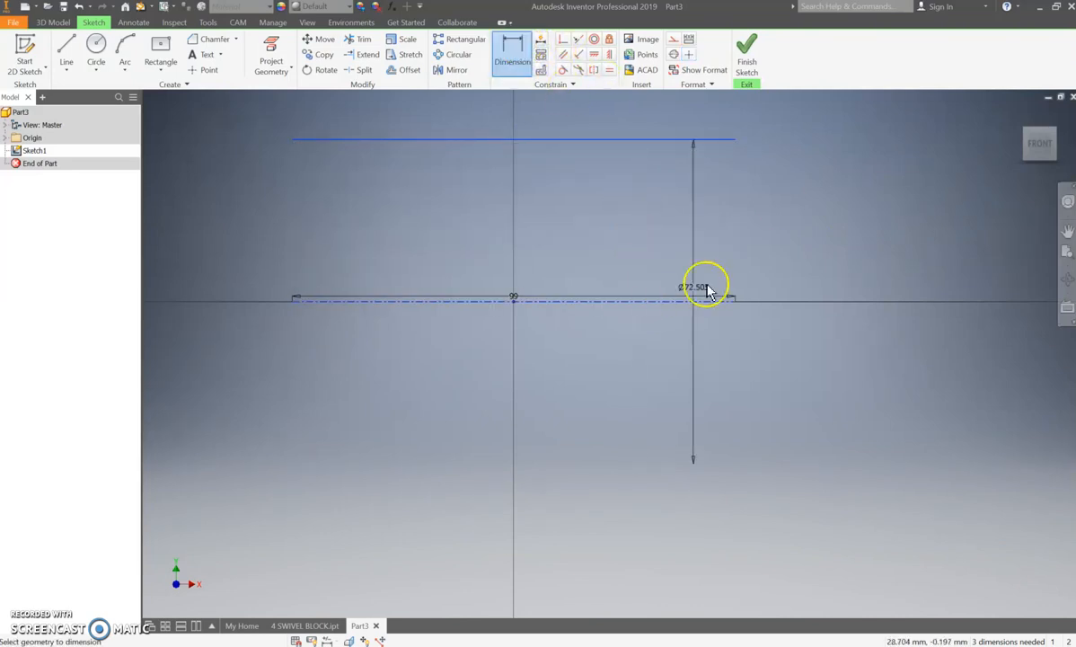
left_click(854, 282)
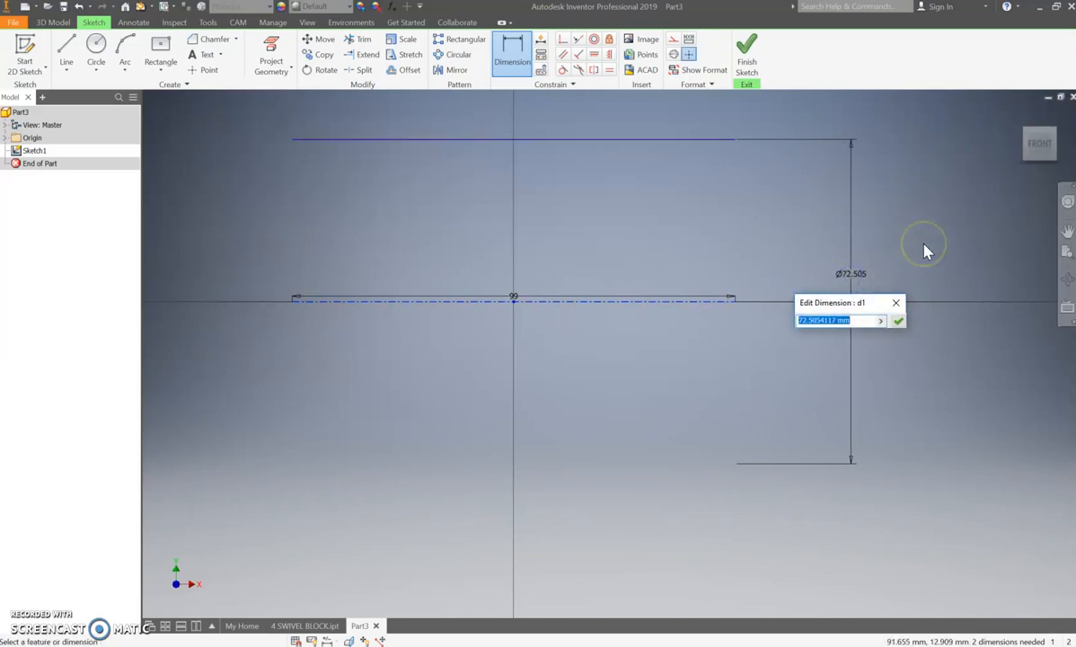
key("Return")
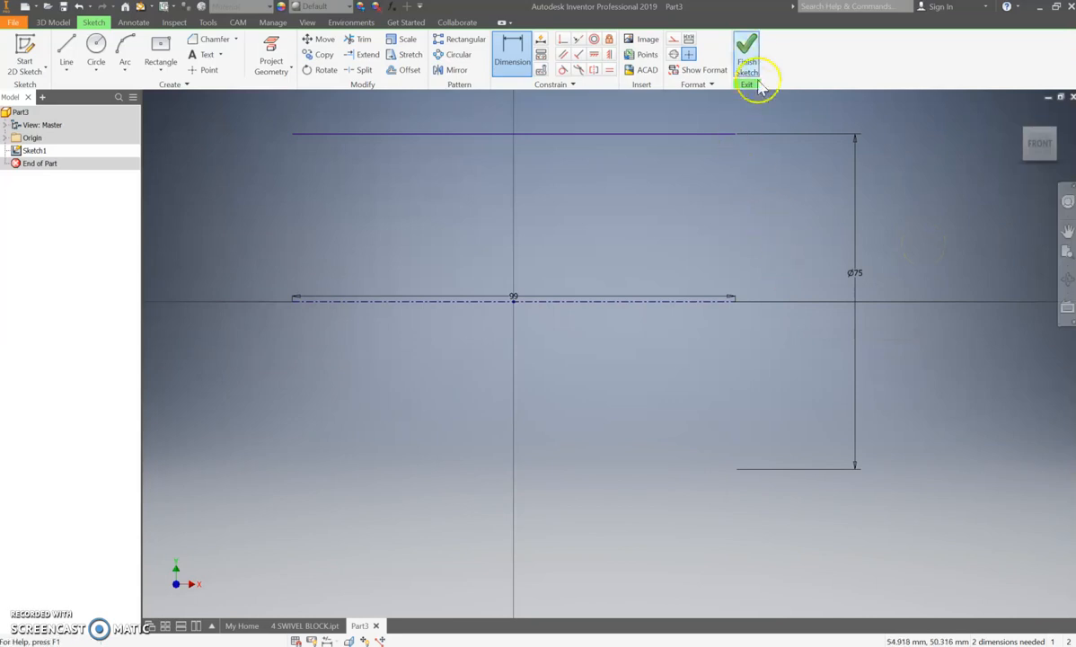
left_click(755, 65)
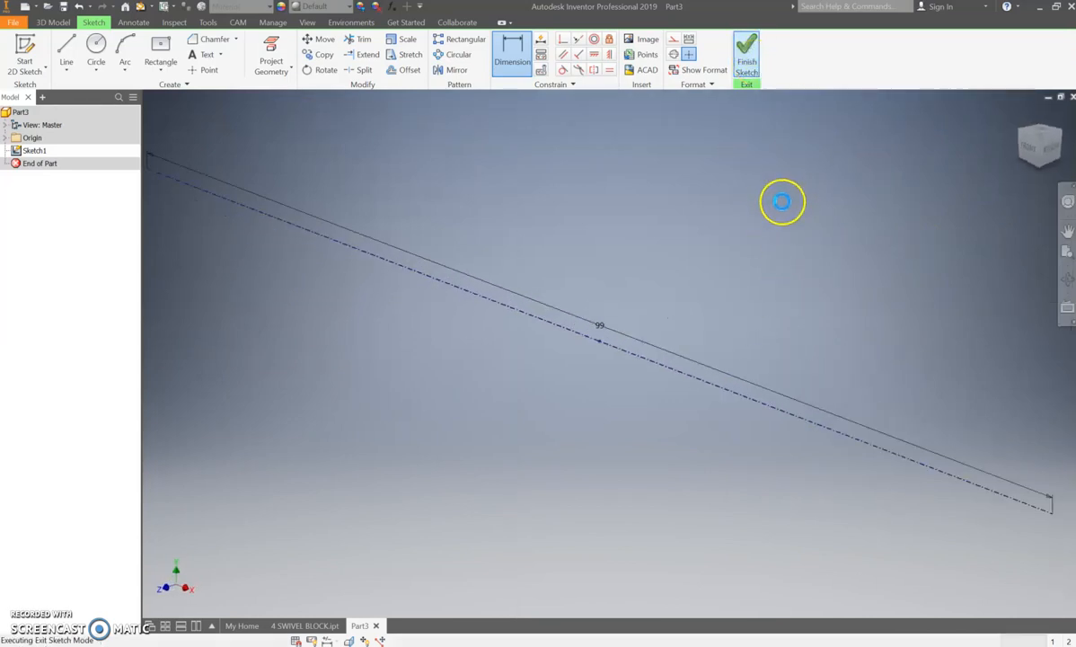
double_click(34, 150)
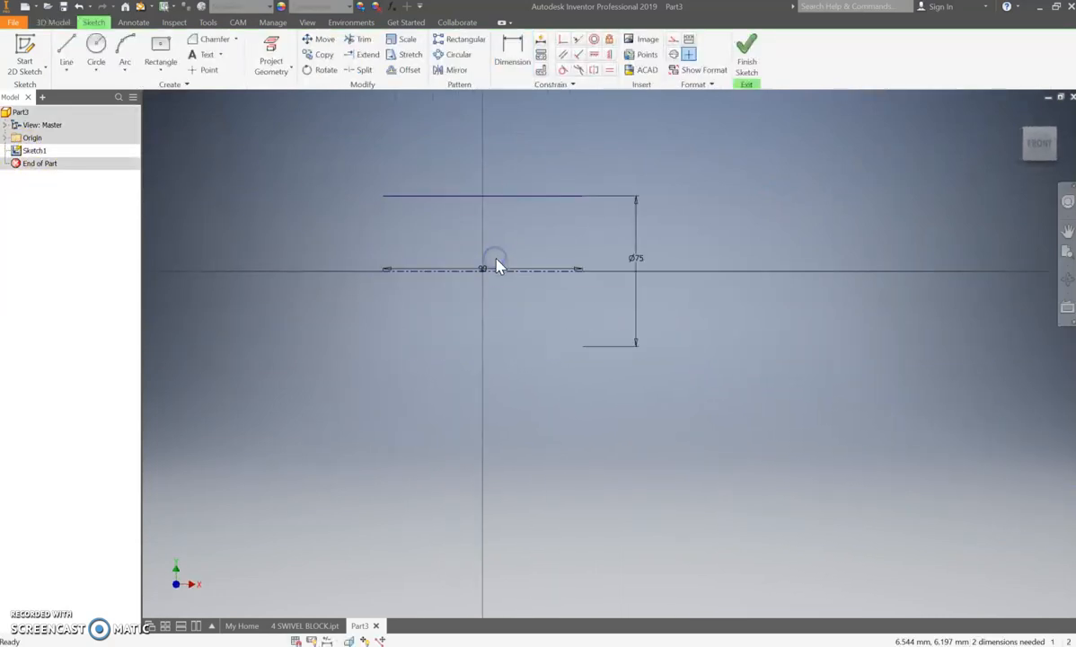
scroll(599, 231, "up", 3)
scroll(645, 272, "up", 1)
scroll(645, 275, "down", 3)
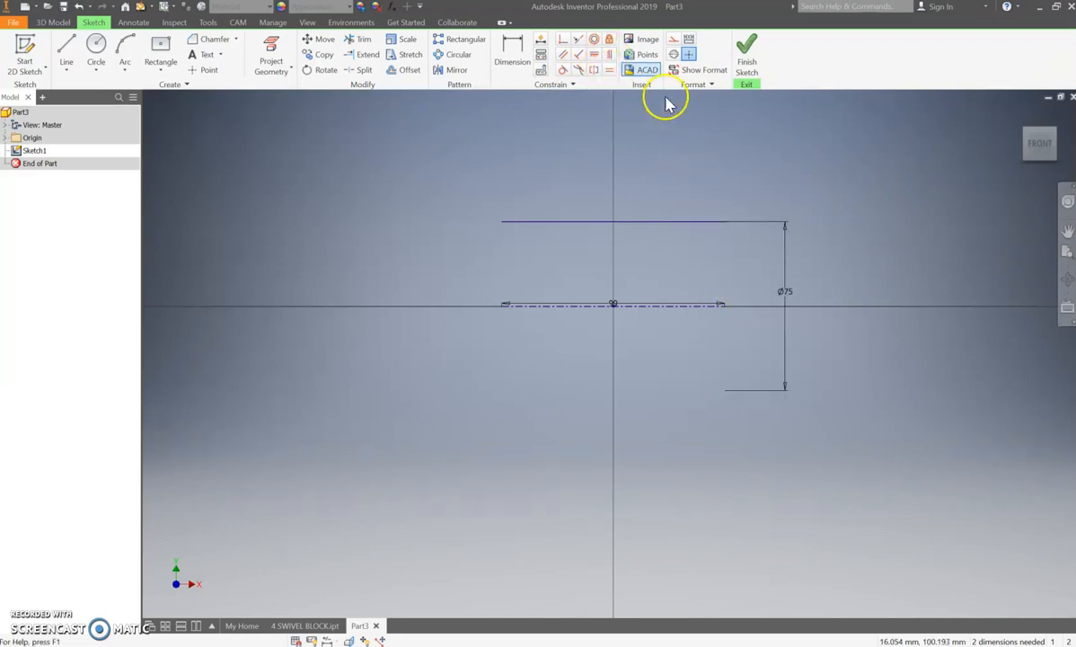
Align both endpoints of the upper line with the corresponding centerline endpoints using vertical constraints.
left_click(607, 54)
left_click(725, 222)
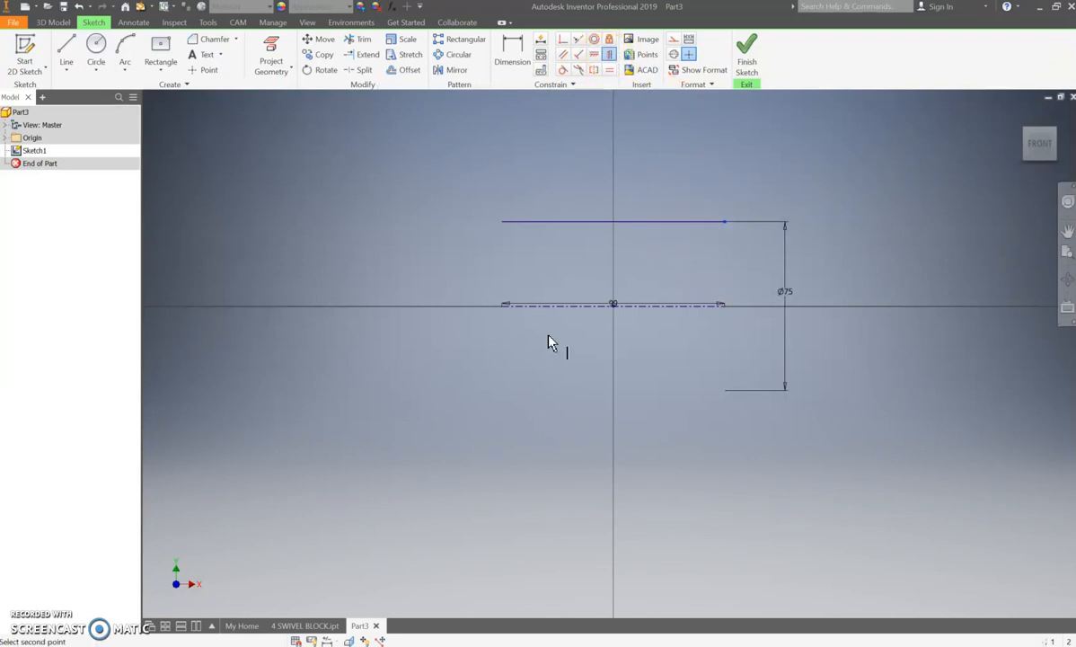
left_click(723, 306)
left_click(502, 308)
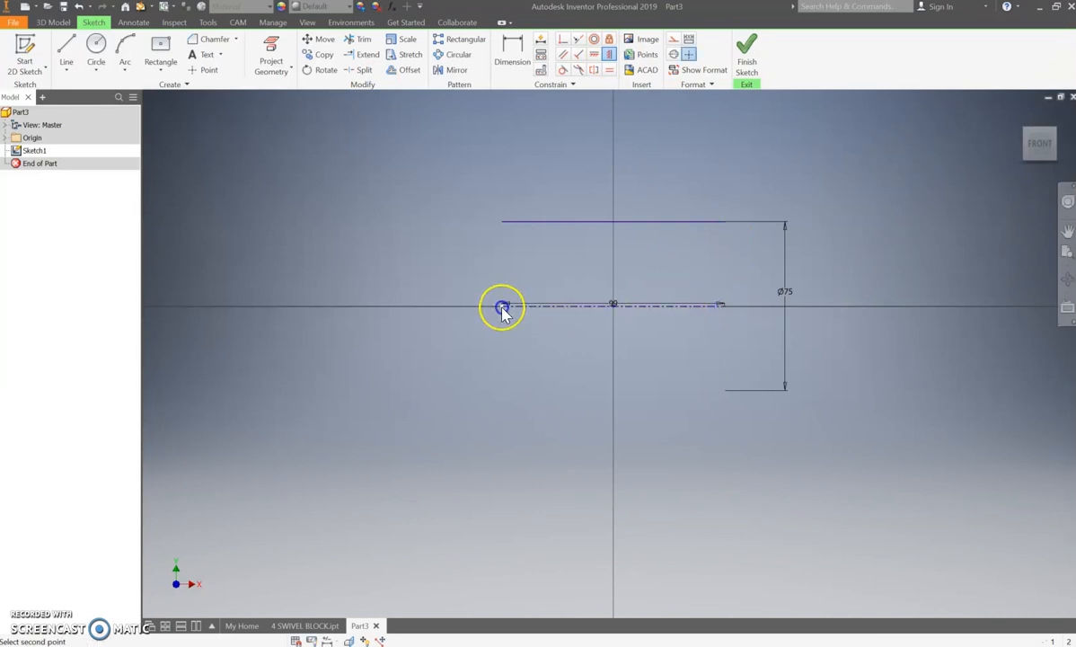
left_click(502, 222)
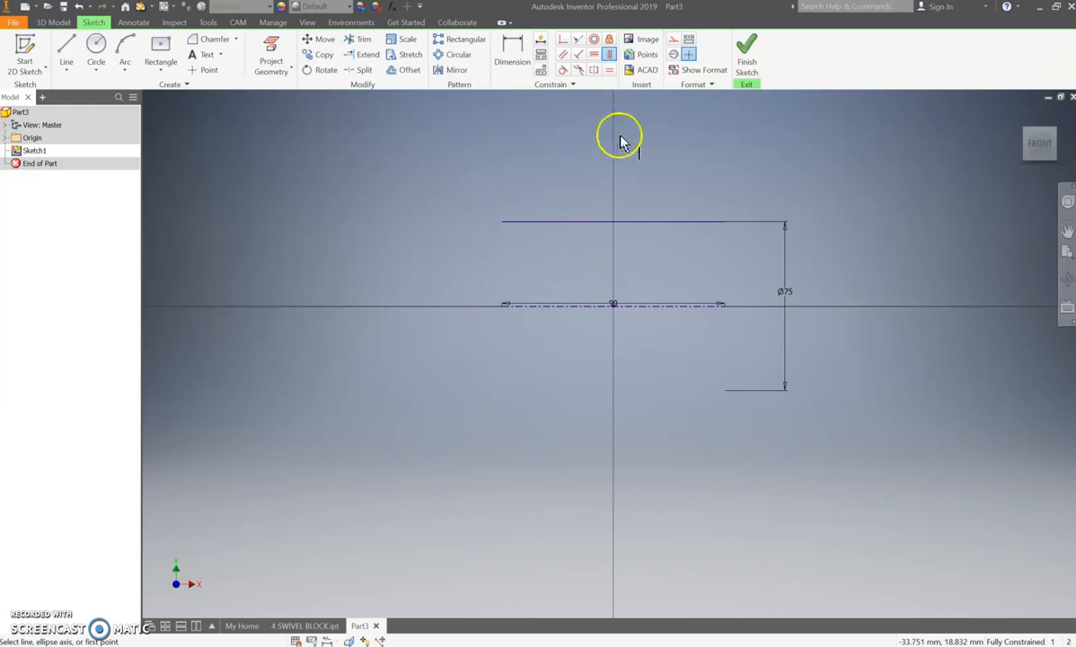
Draw a vertical line about 15 mm up from the upper line's left end, then a shorter horizontal line inward.
left_click(66, 50)
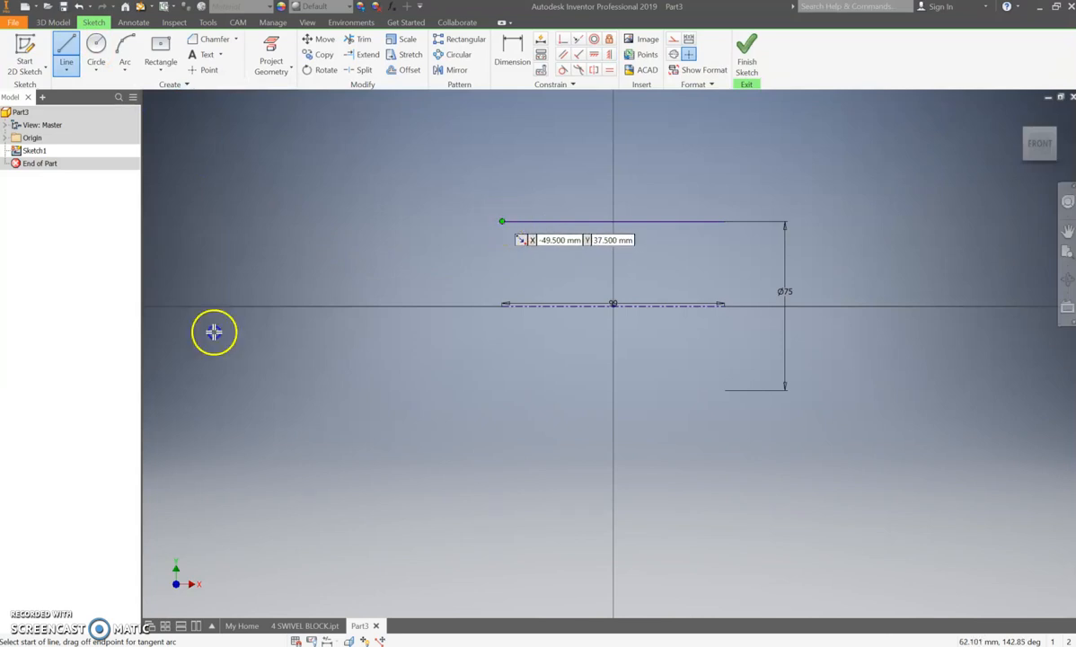
left_click(502, 220)
left_click(503, 187)
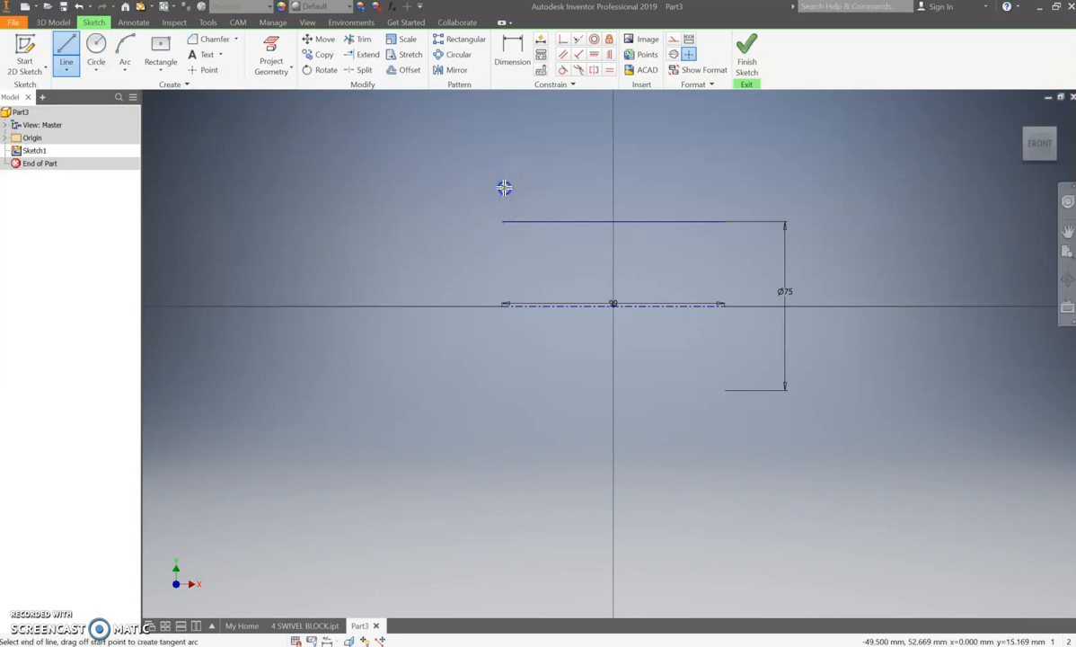
left_click(577, 188)
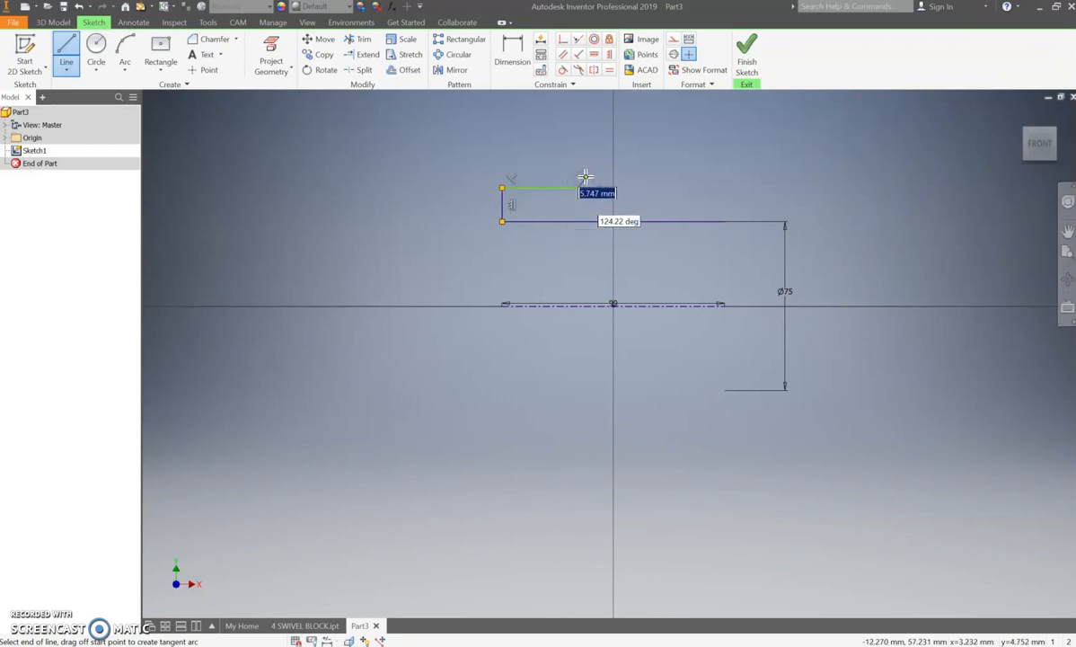
key("Escape")
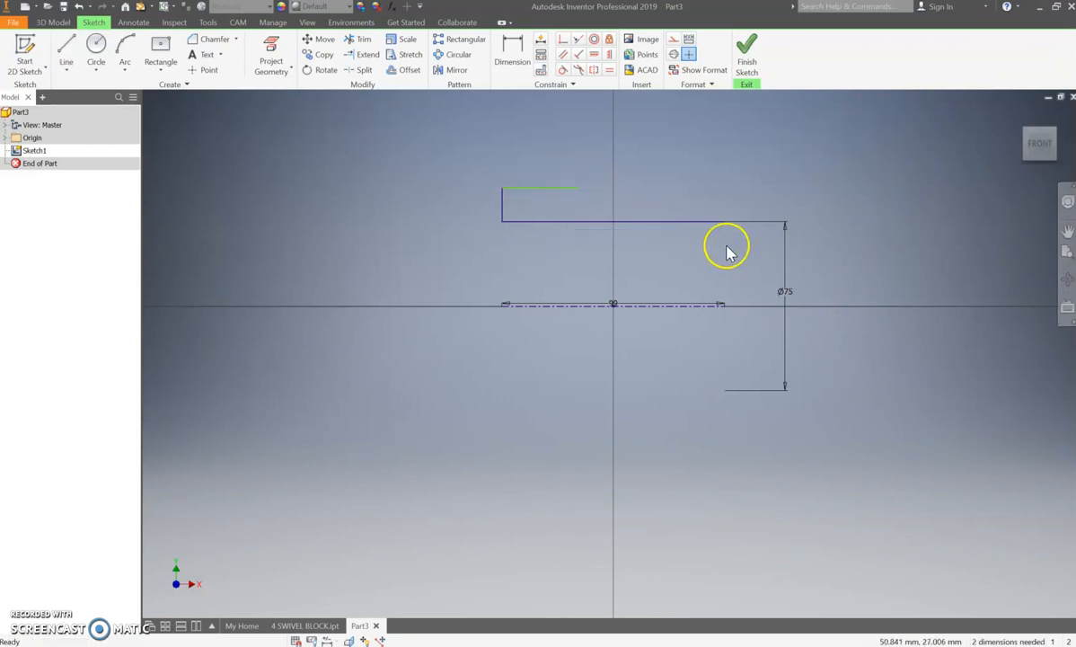
Draw a vertical line about 17 mm up from the long solid line's right end and a shorter horizontal line inward, horizontally constrained level with the left one.
left_click(66, 52)
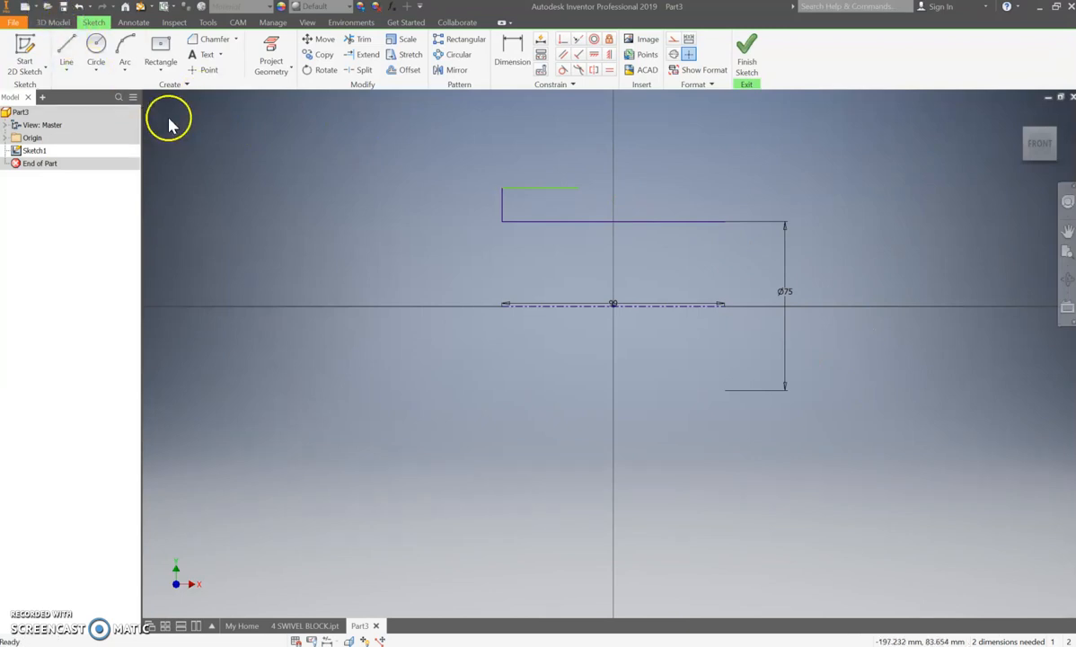
left_click(725, 220)
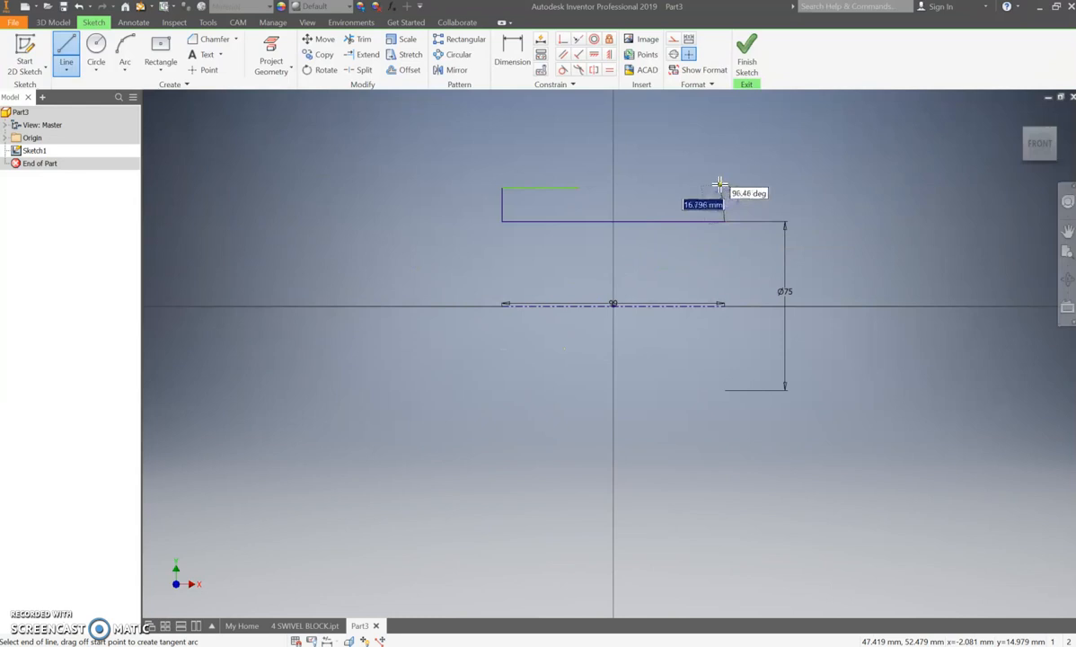
left_click(724, 182)
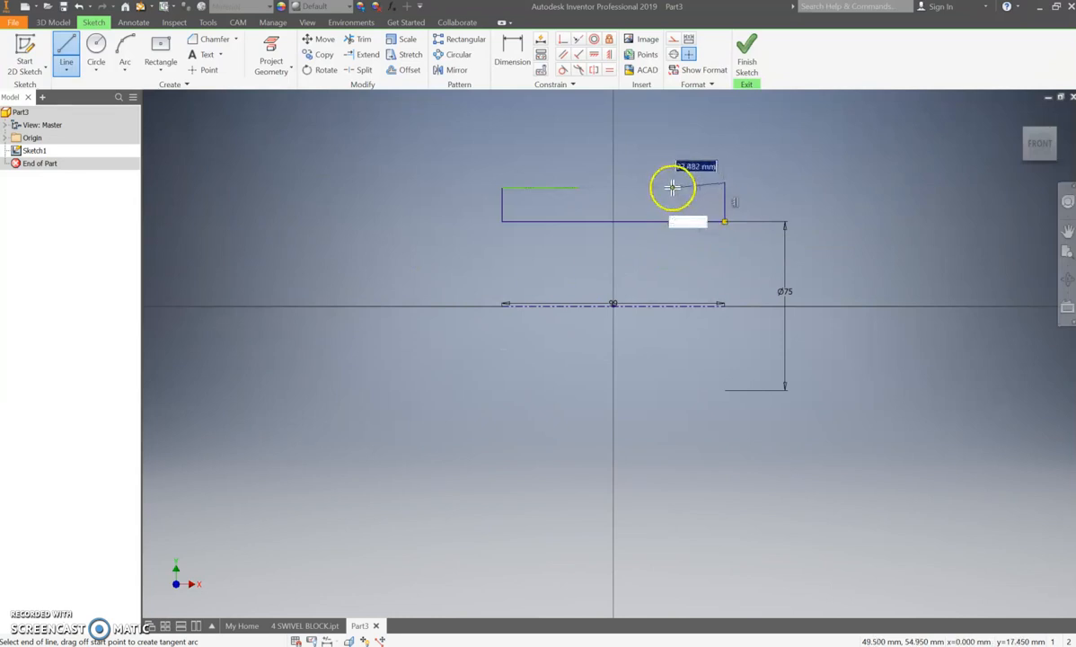
left_click(672, 183)
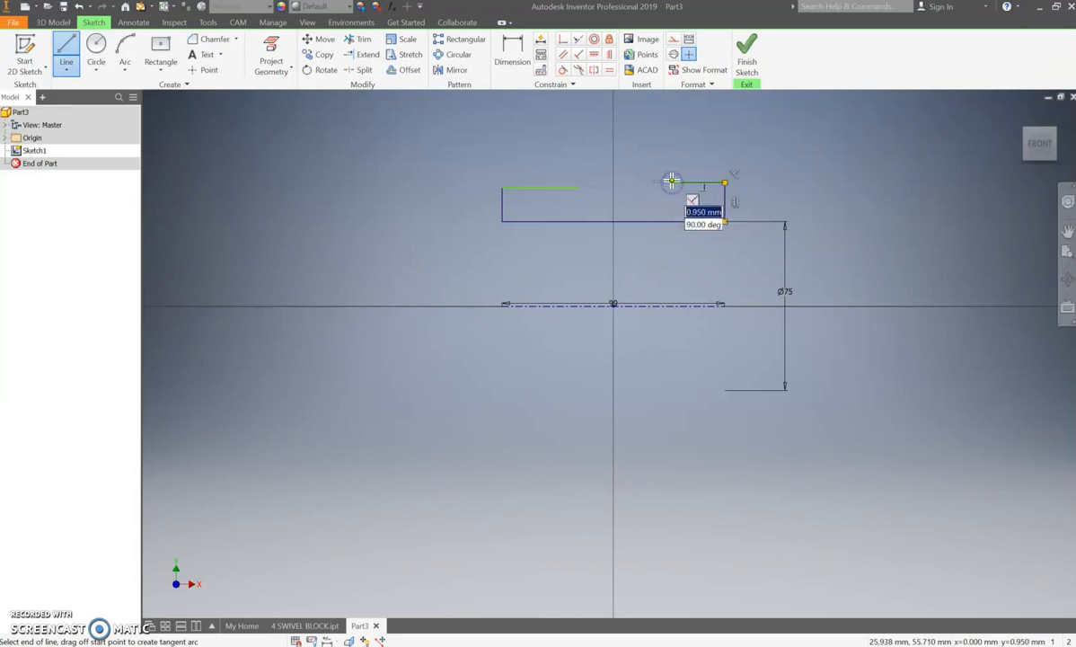
key("Escape")
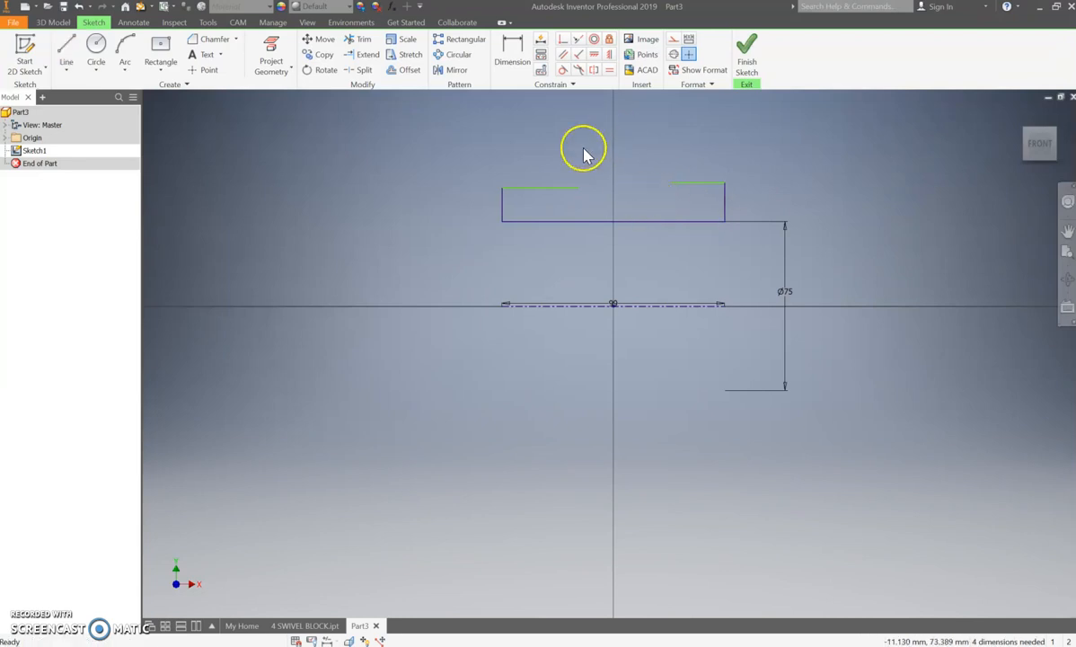
left_click(594, 57)
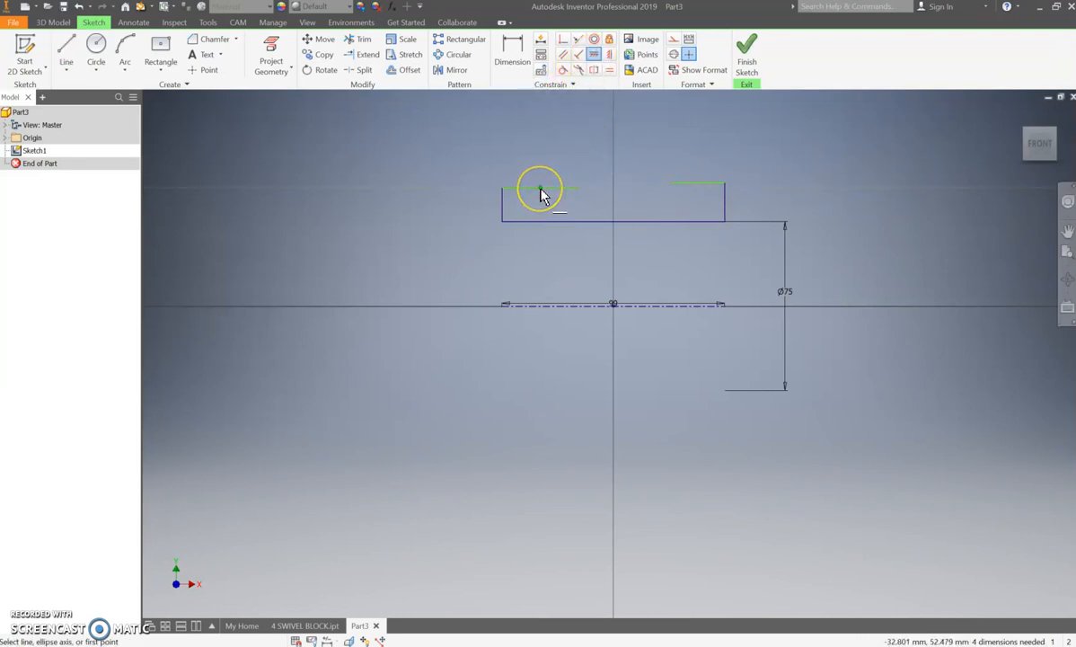
left_click(700, 189)
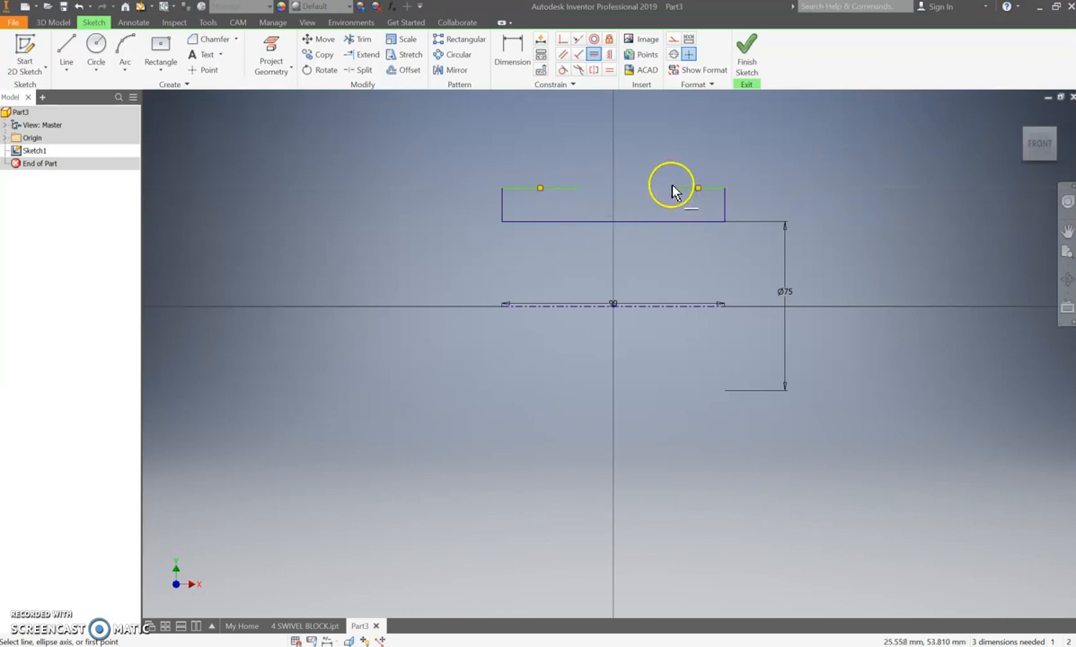
Dimension the gap between the inner ends of the two short horizontal lines as 16 mm.
left_click(512, 54)
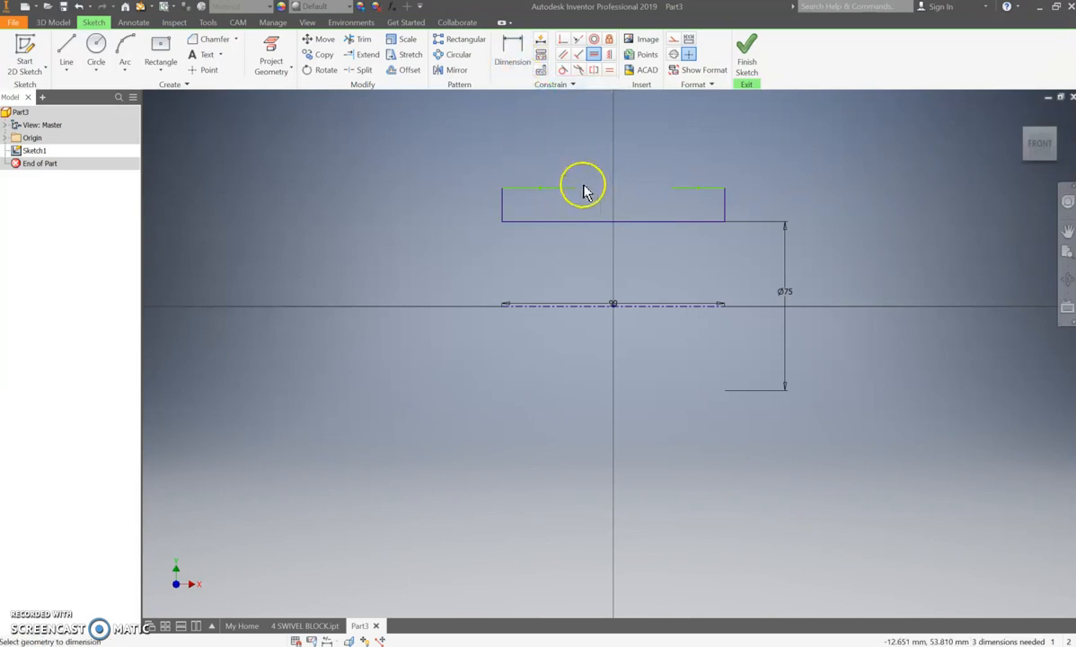
left_click(669, 193)
left_click(652, 170)
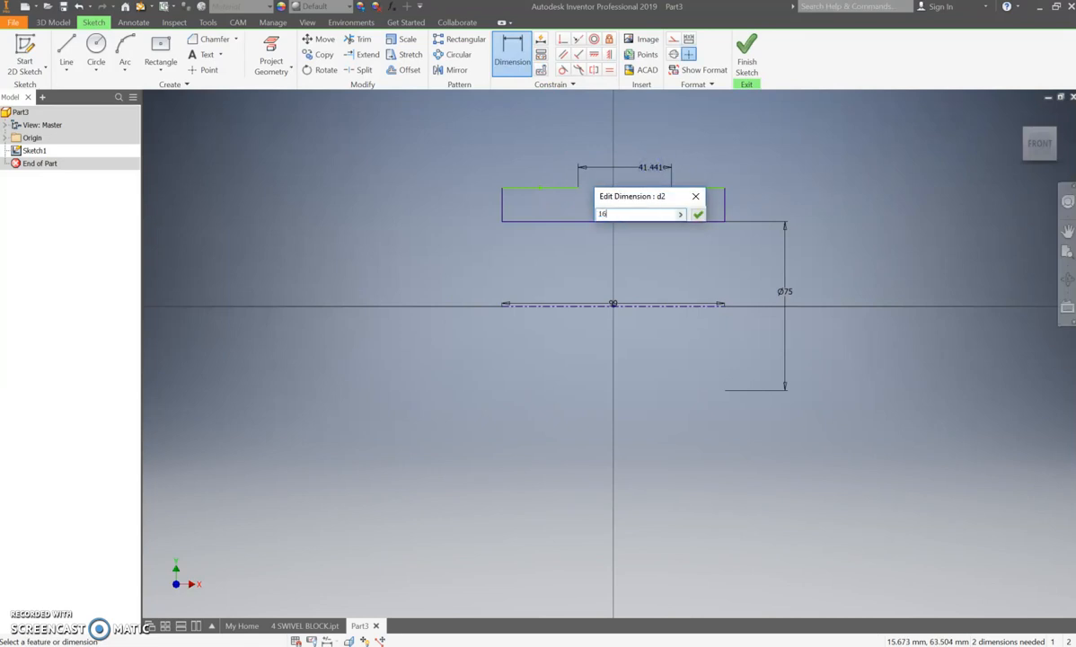
key("Return")
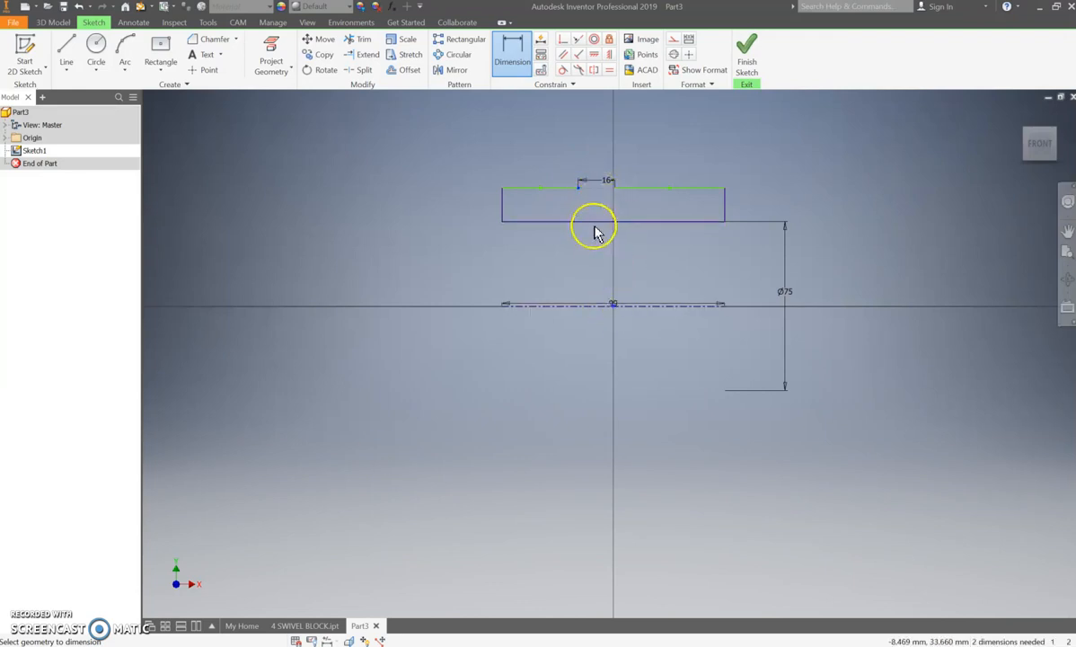
Dimension the left short line's inner end horizontally from the origin as half the gap, using the expression d2/2.
left_click(580, 189)
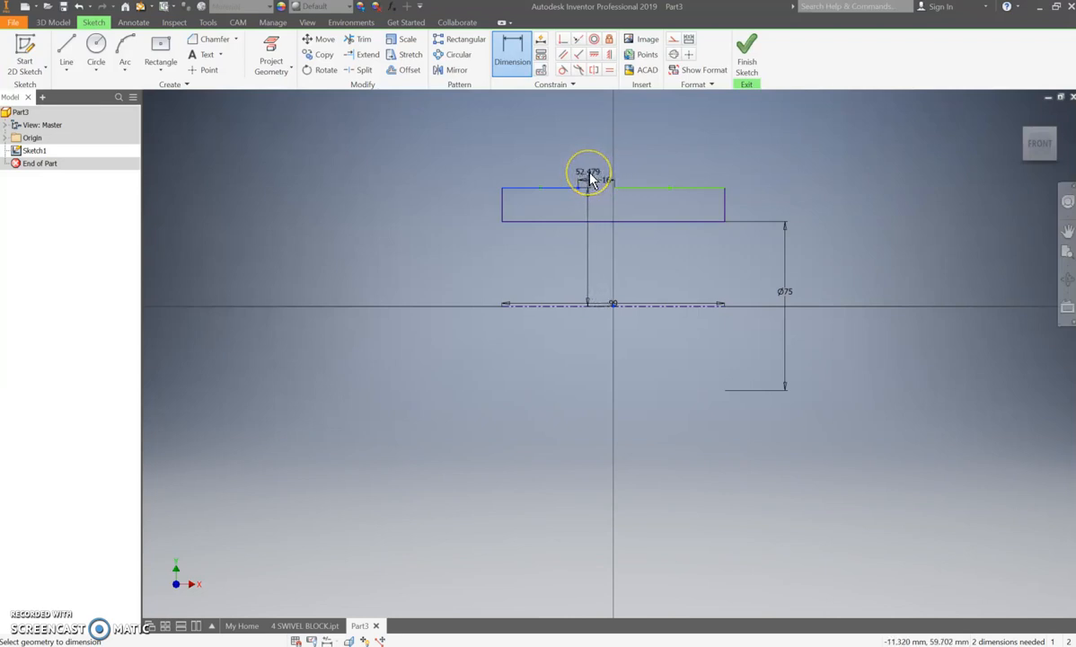
key("Escape")
left_click(510, 53)
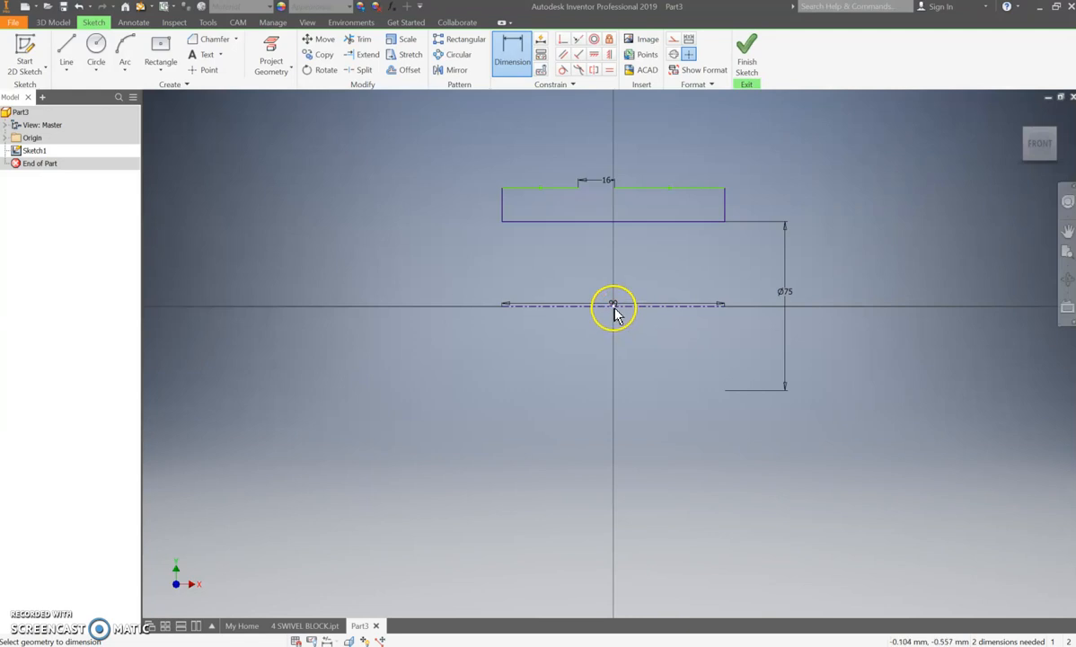
left_click(580, 191)
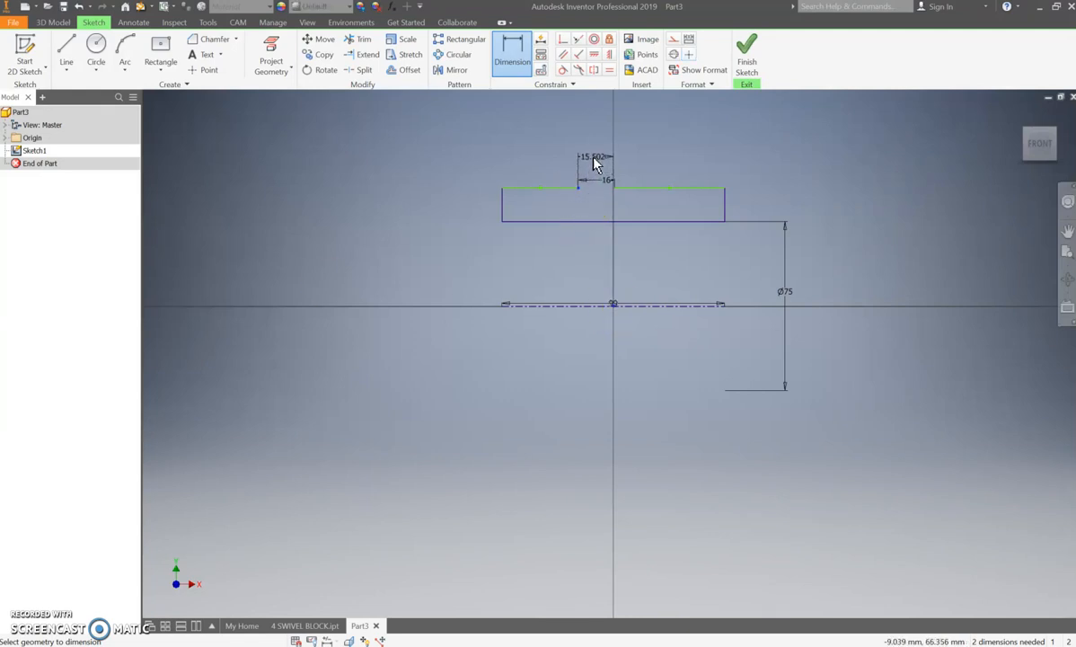
left_click(593, 160)
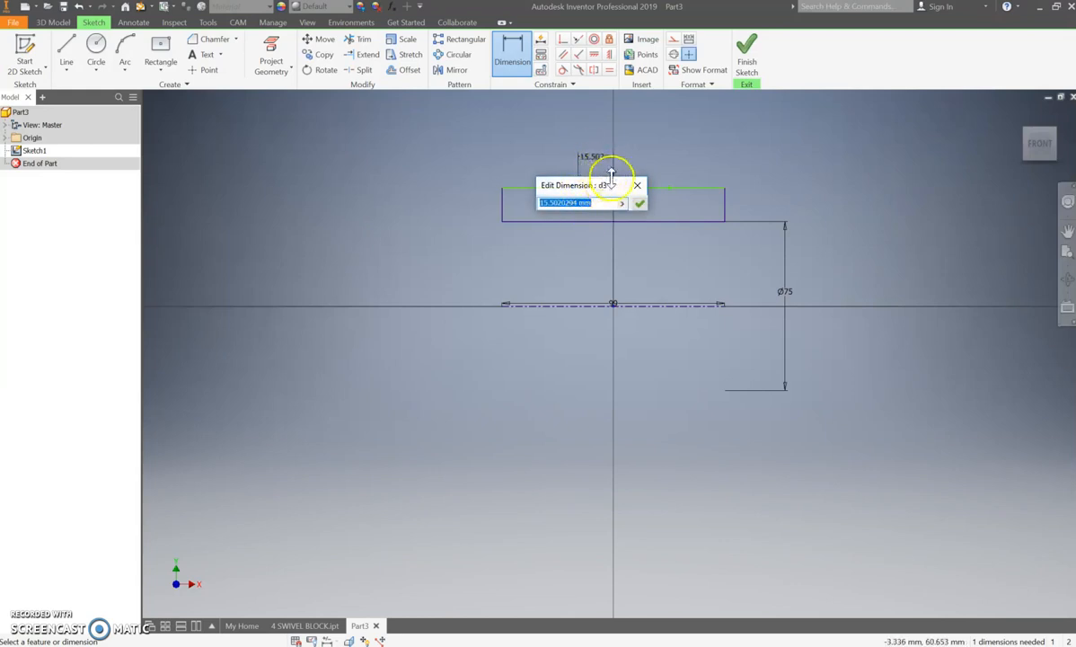
left_click_drag(615, 186, 497, 140)
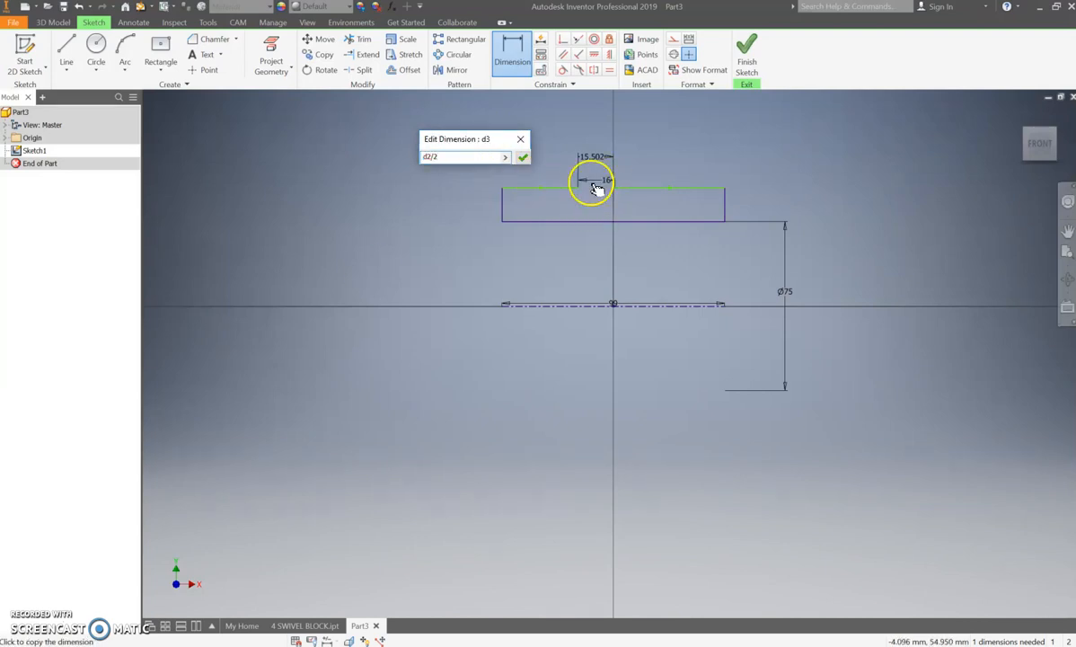
key("Return")
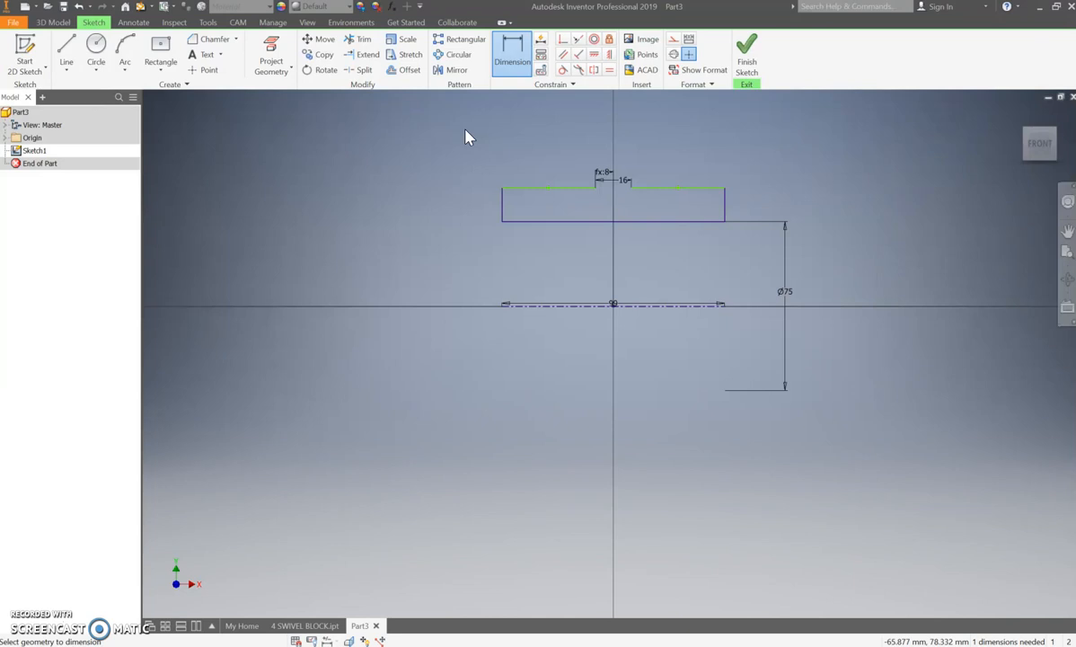
key("Escape")
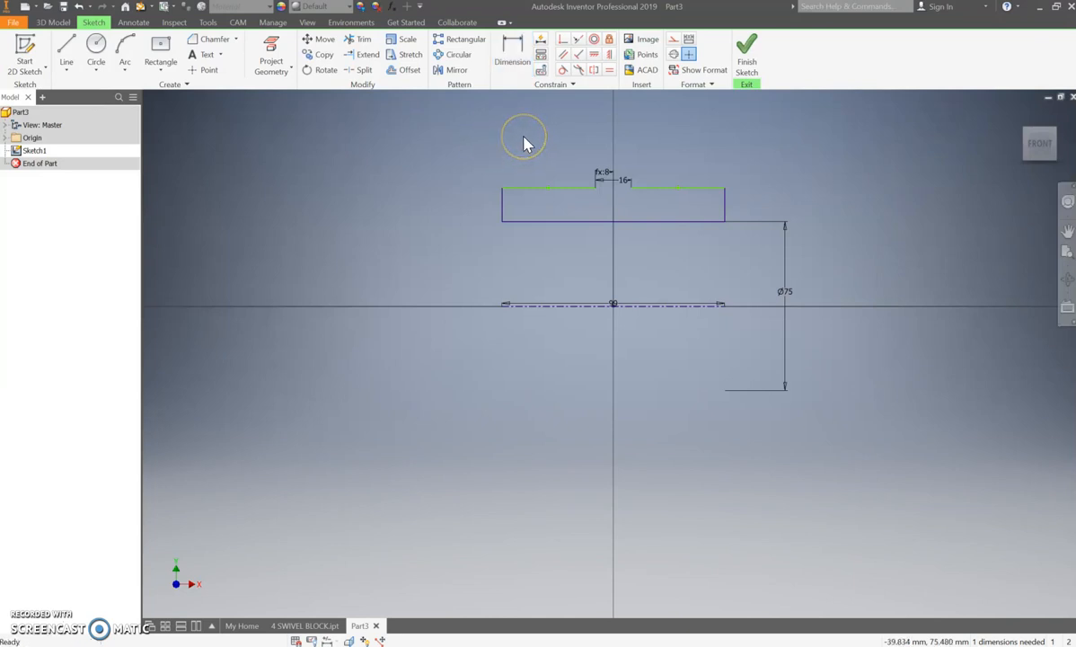
Delete the half-gap dimension and the 16 mm gap dimension above the short horizontal lines.
left_click(602, 173)
key("Delete")
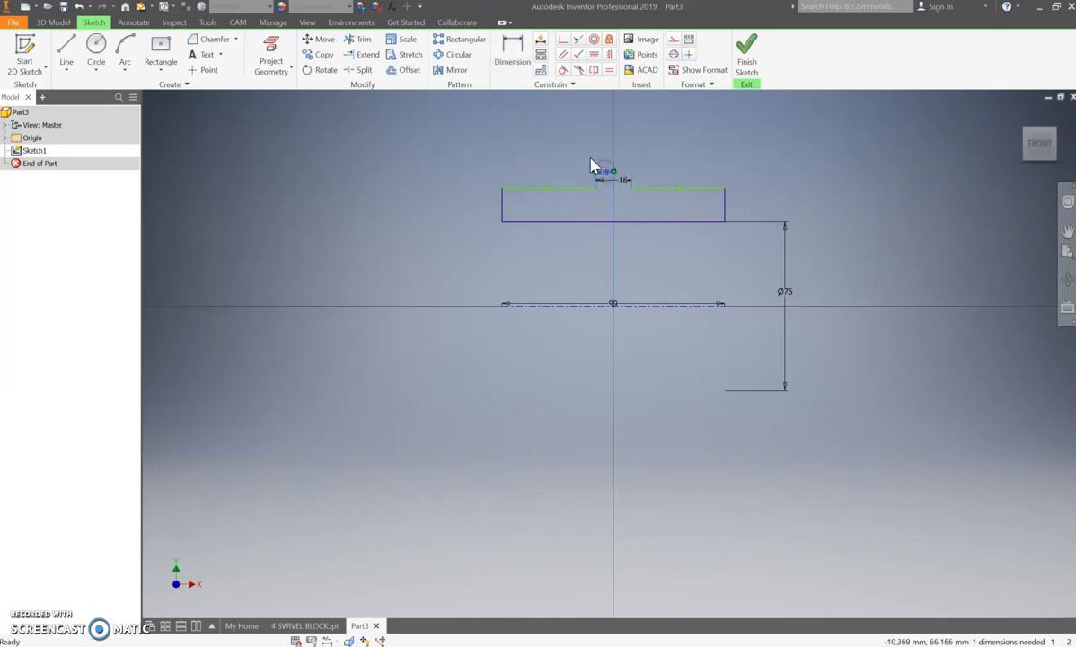
left_click(610, 180)
key("Delete")
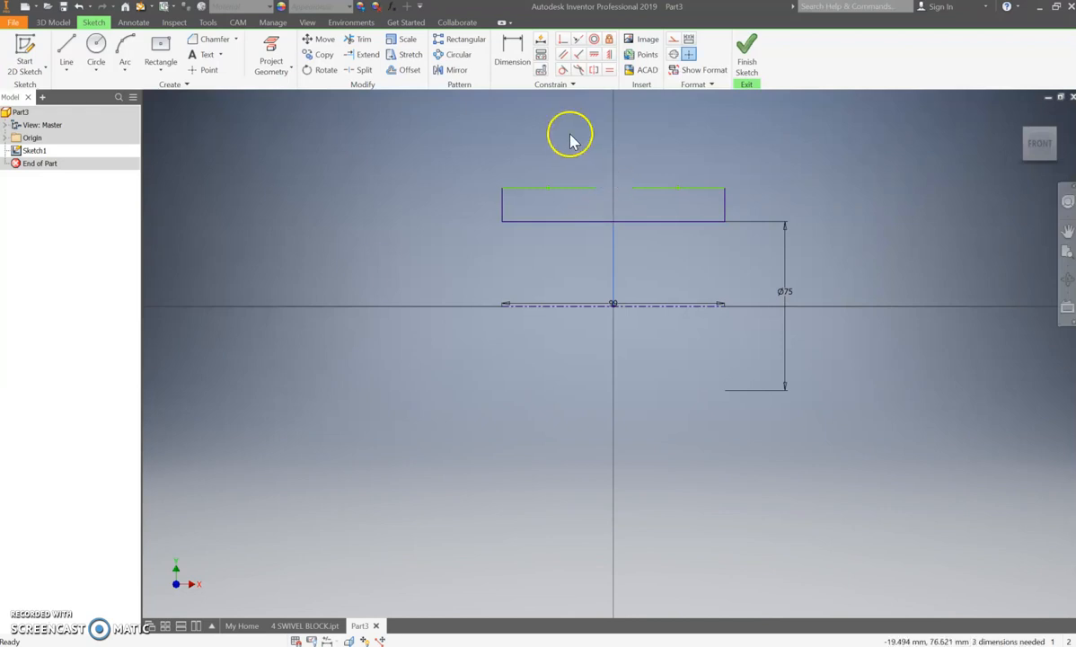
Draw a vertical centerline about 152 mm long upward from the origin.
left_click(64, 46)
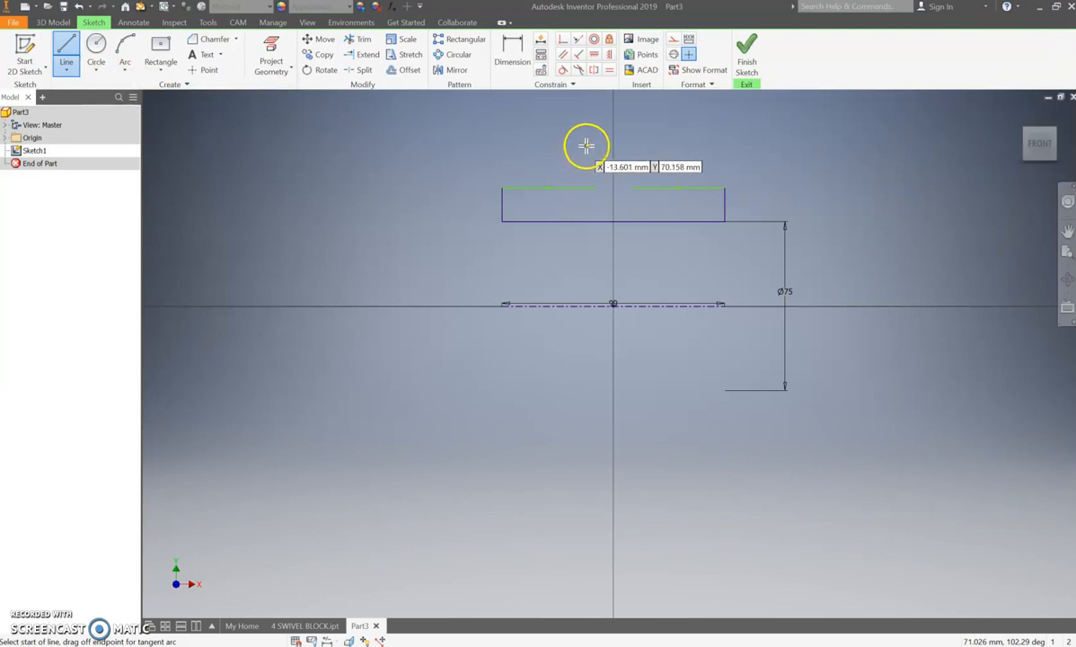
left_click(674, 54)
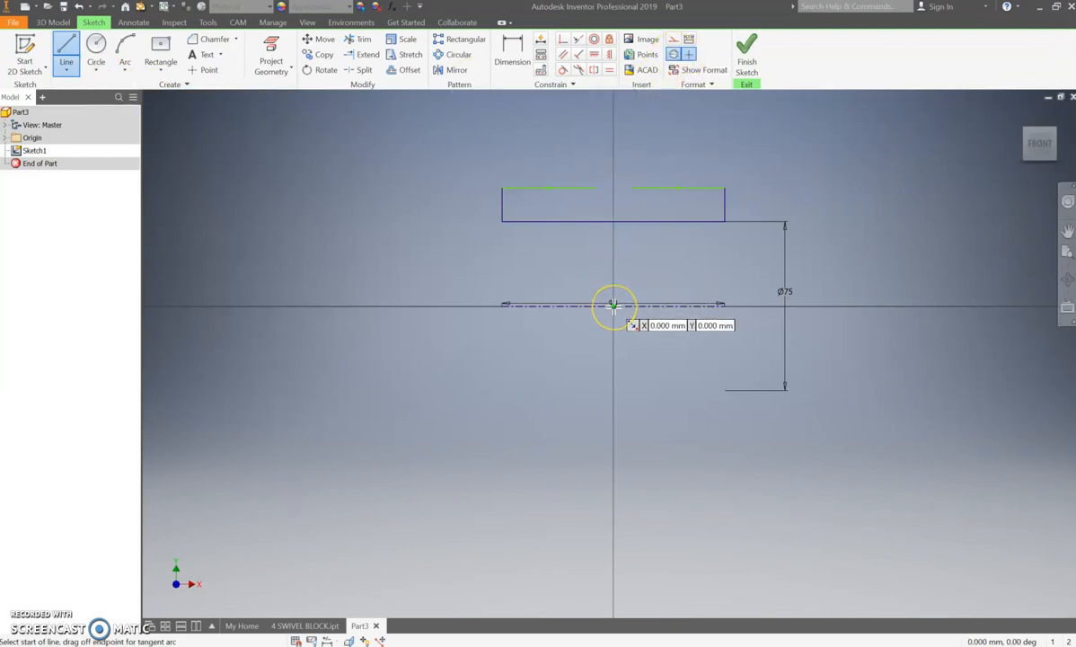
left_click(613, 306)
mouse_move(606, 115)
middle_mouse_down()
mouse_move(642, 214)
mouse_move(638, 200)
middle_mouse_up()
middle_click_drag(622, 117, 663, 269)
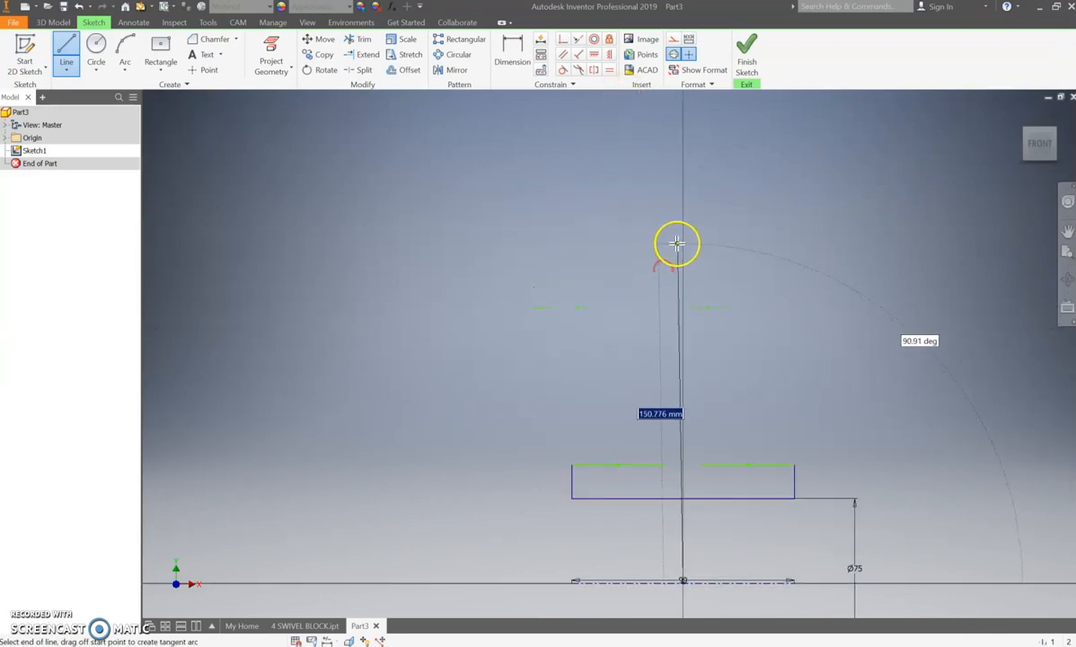
left_click(685, 241)
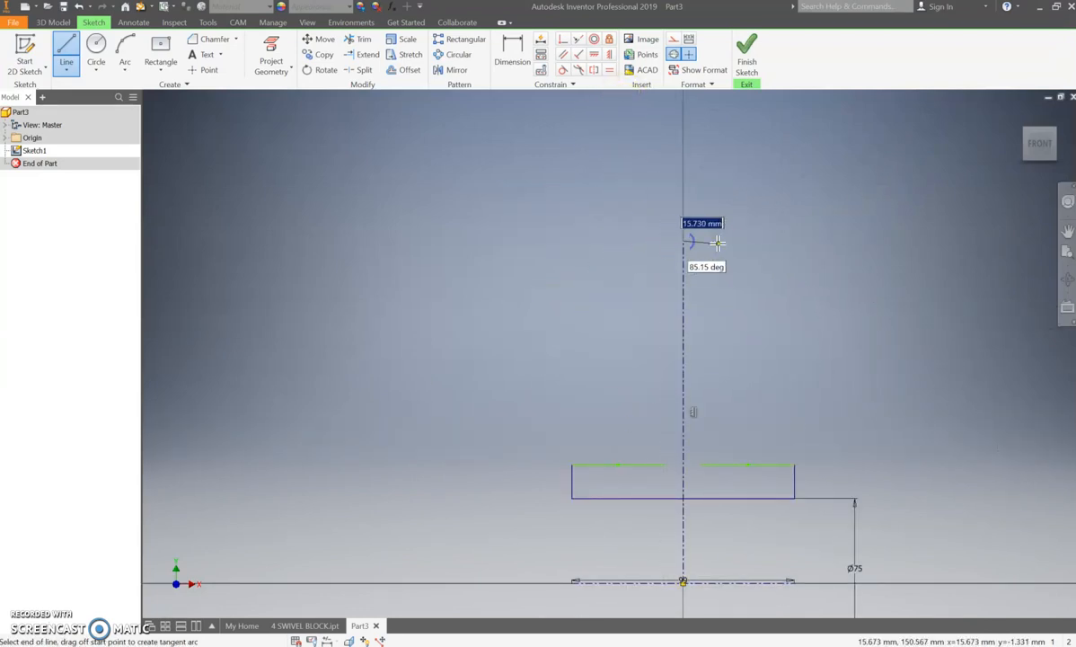
key("Escape")
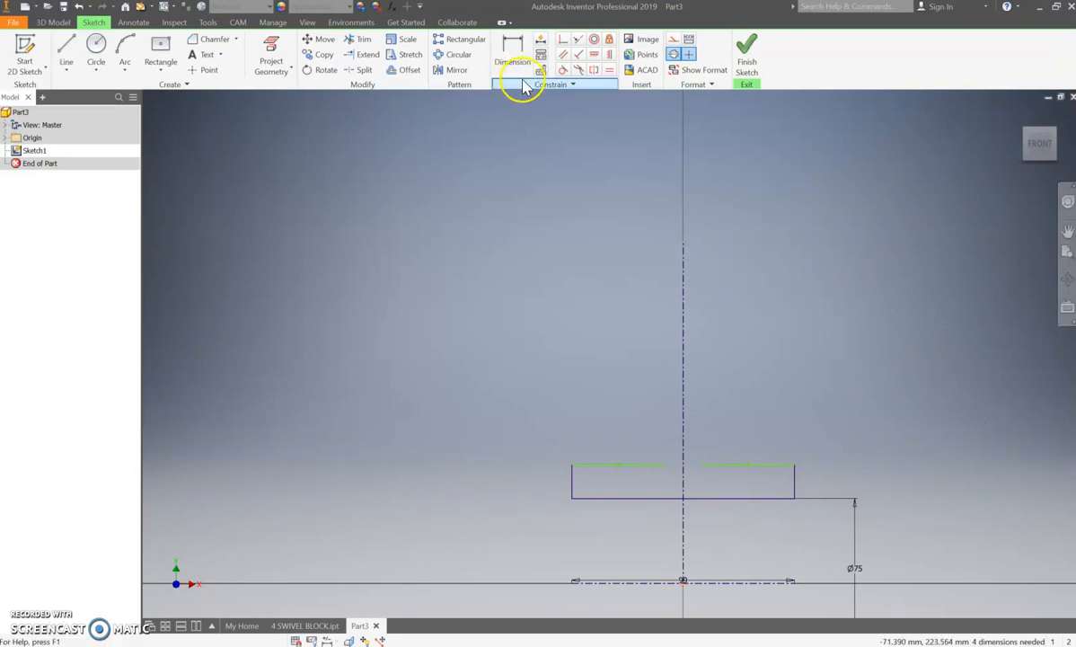
Make the inner endpoints of the two short horizontal lines symmetric about the vertical centerline.
left_click(594, 71)
mouse_move(638, 419)
middle_mouse_down()
mouse_move(627, 350)
mouse_move(637, 303)
middle_mouse_up()
scroll(636, 308, "down", 4)
scroll(638, 310, "up", 3)
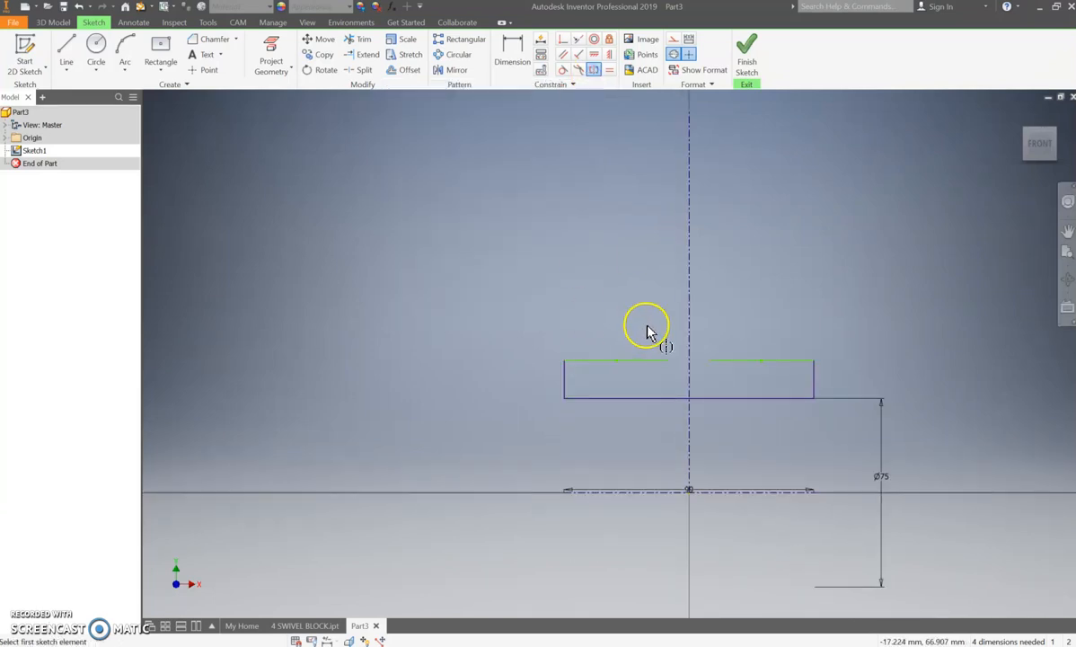
left_click(711, 364)
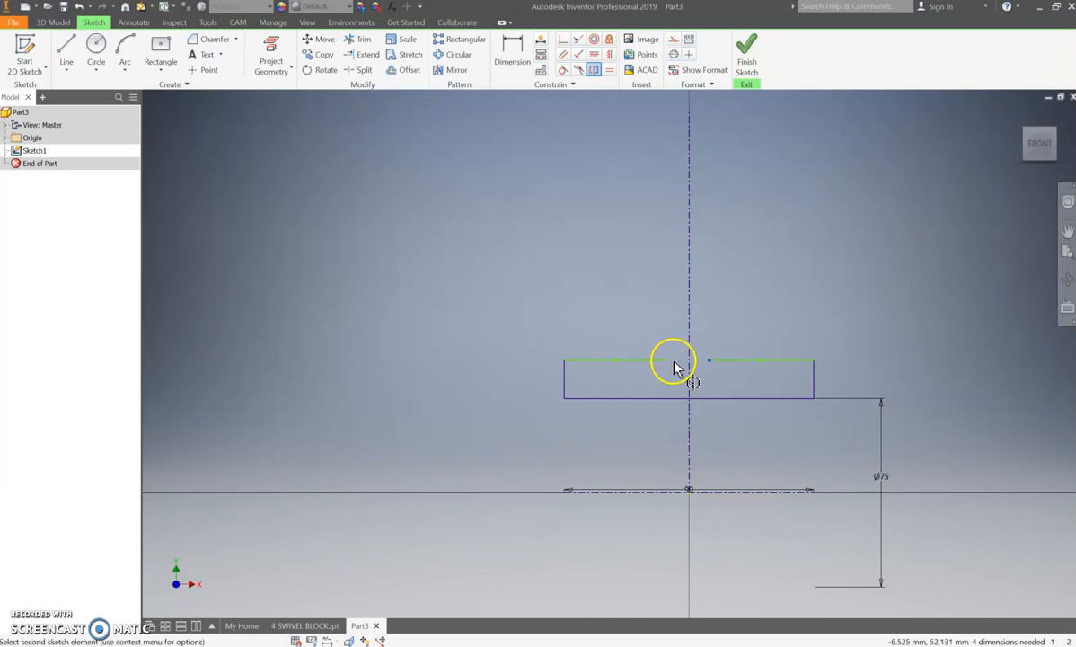
left_click(669, 364)
left_click(689, 340)
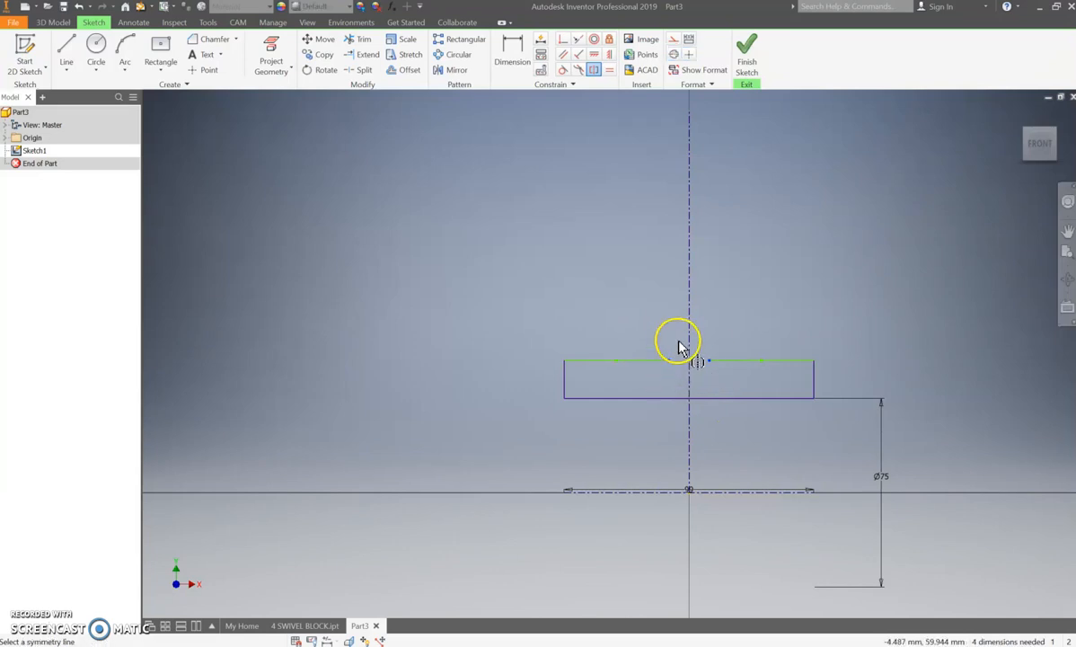
left_click(689, 339)
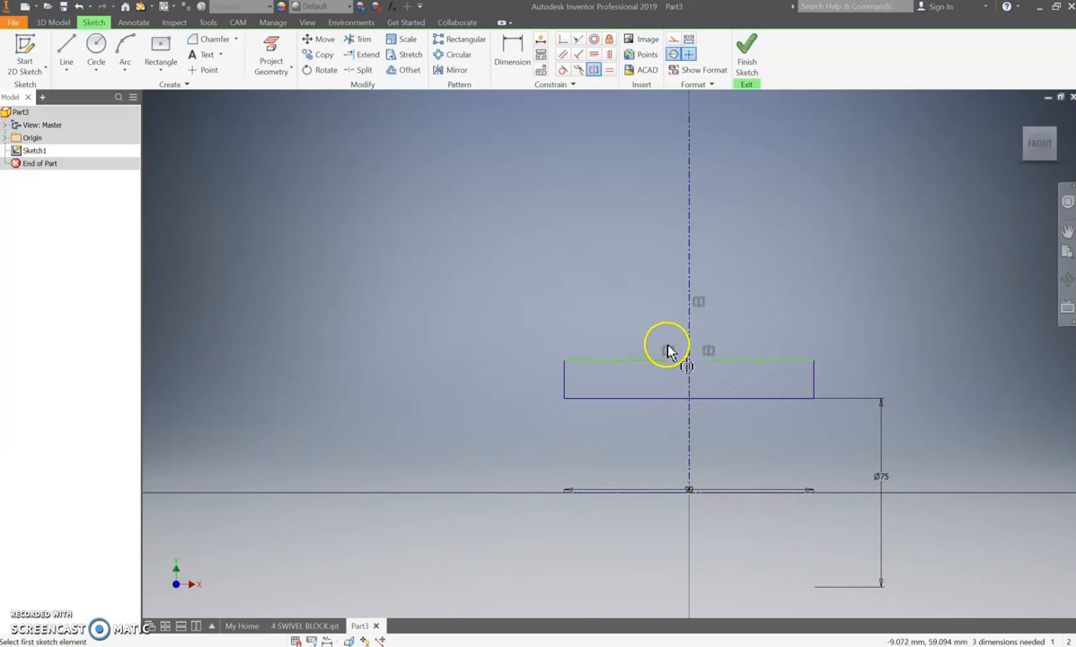
key("Escape")
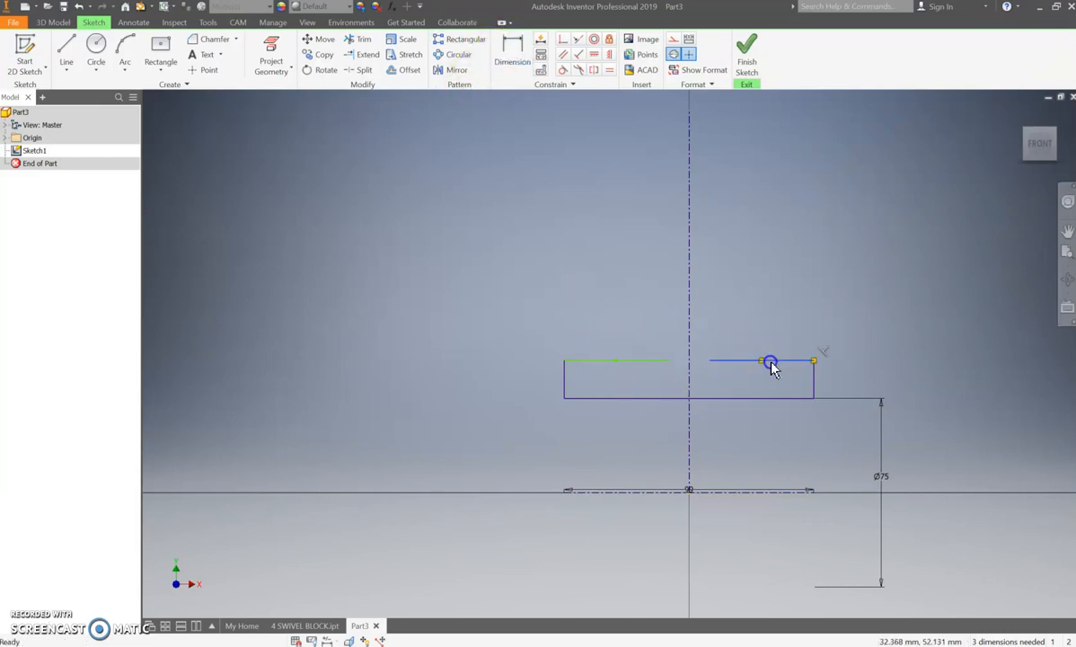
Dimension the right short horizontal line from the horizontal centerline as a 112 mm diameter.
left_click(791, 493)
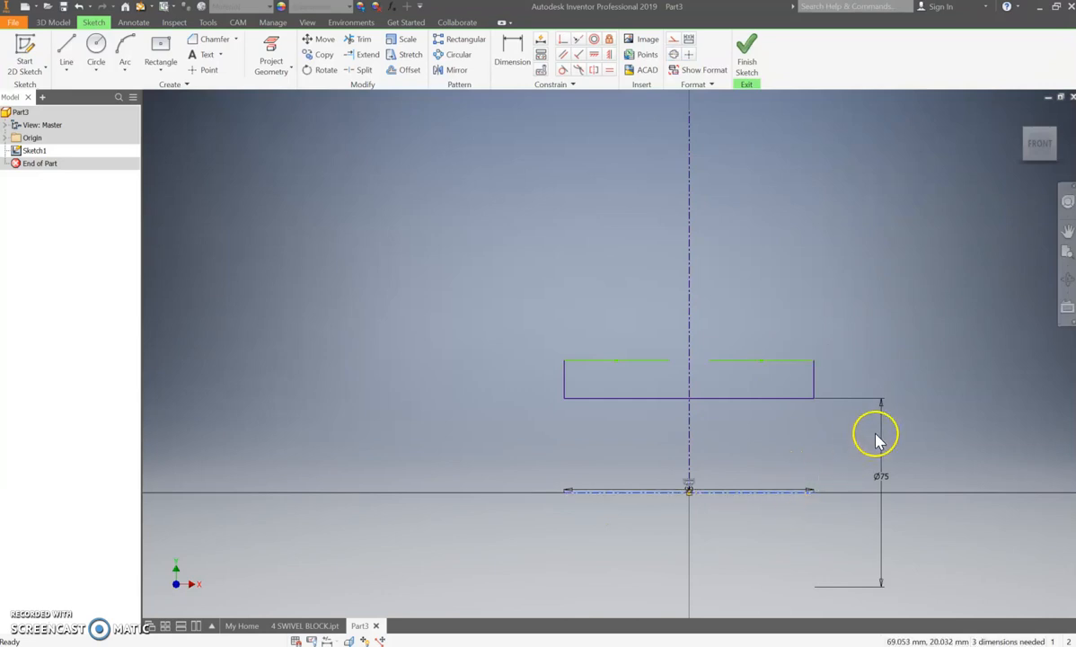
left_click(513, 50)
left_click(778, 362)
left_click(784, 492)
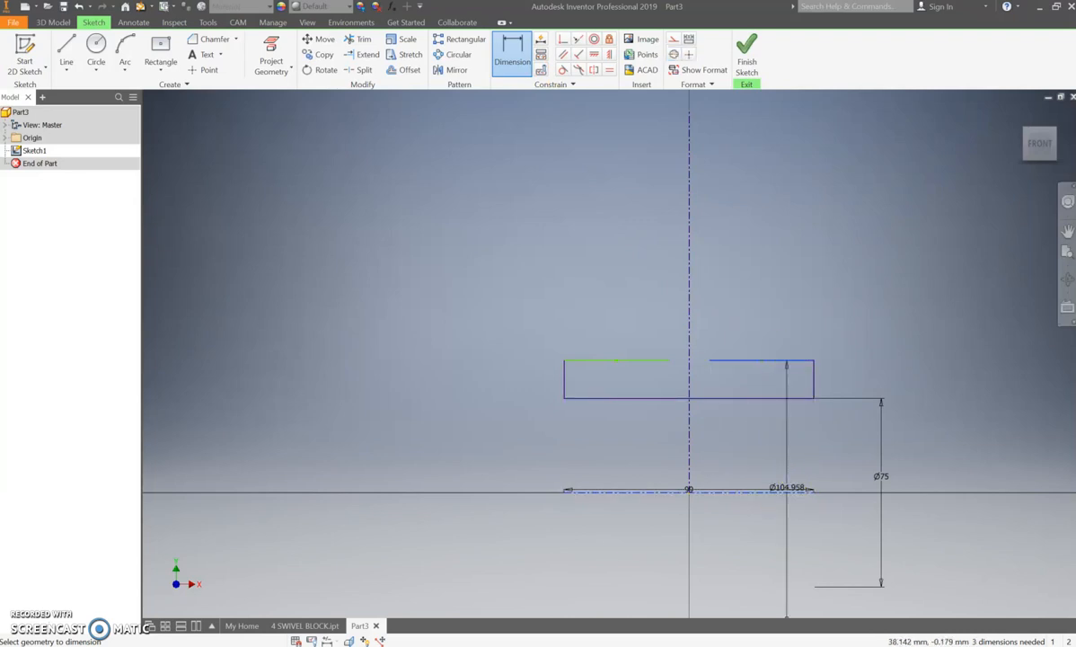
left_click(938, 449)
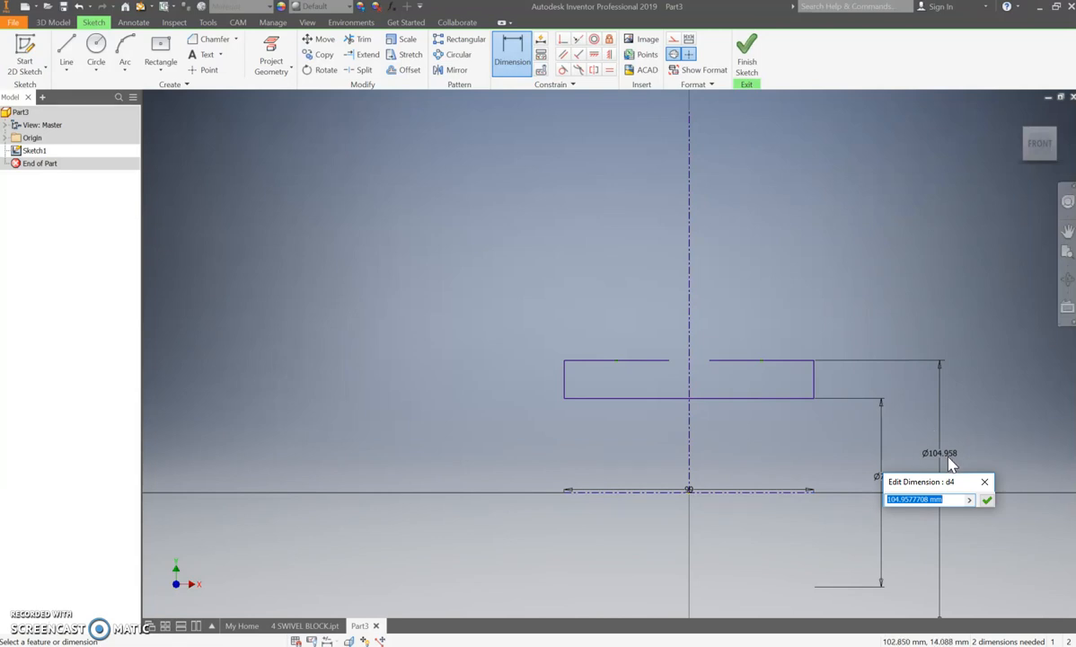
key("Return")
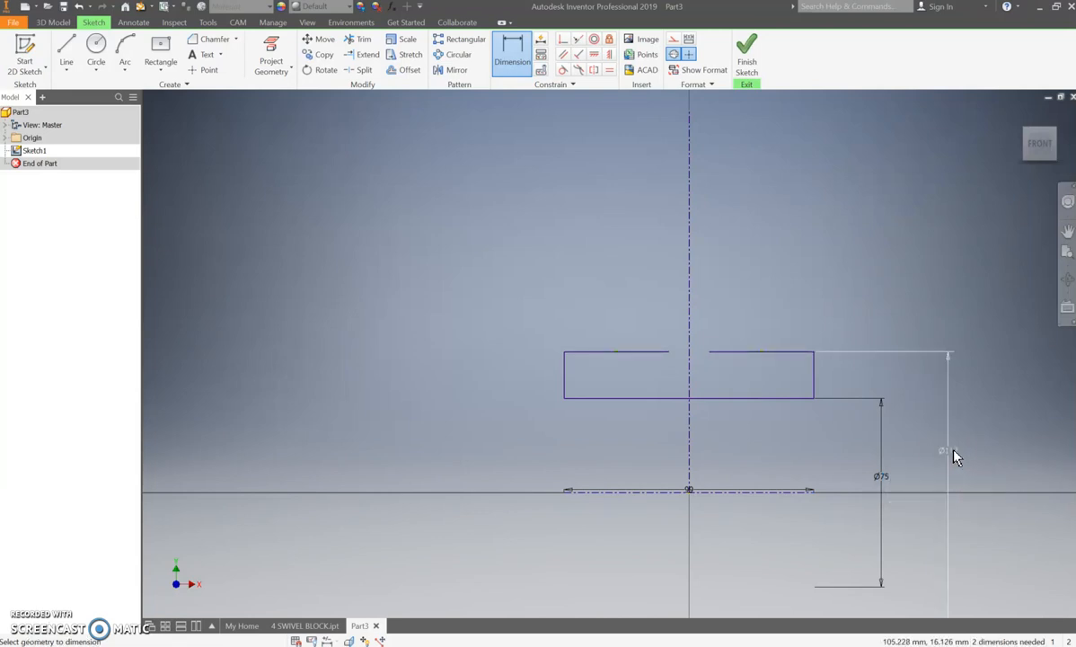
Draw a vertical line about 48 mm long upward from the inner endpoint of the left short horizontal line.
left_click(65, 50)
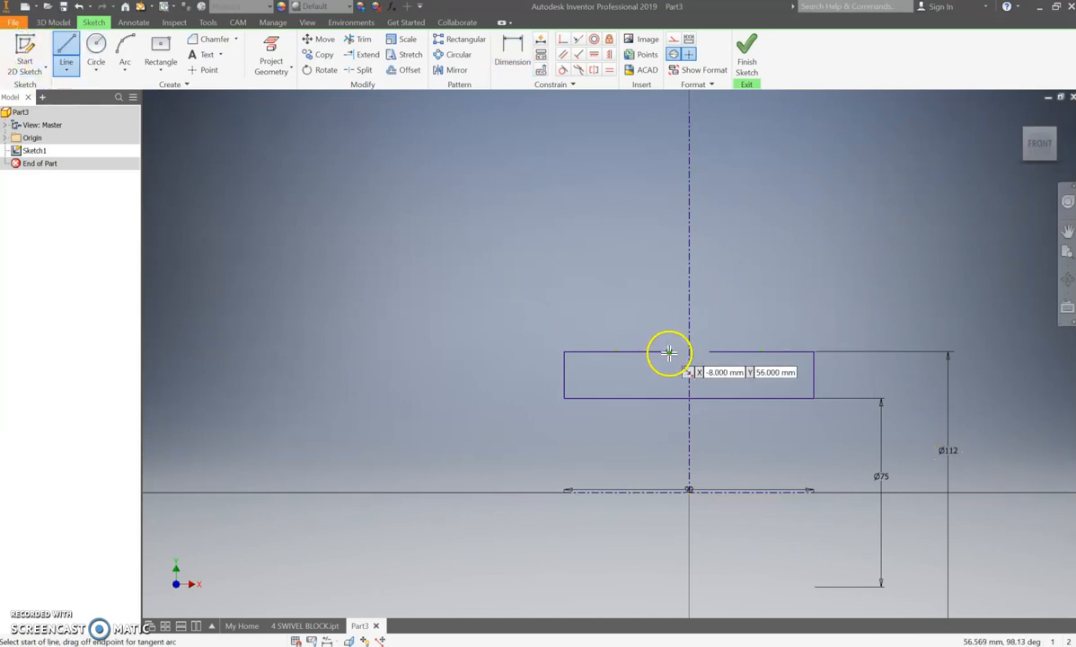
left_click(670, 352)
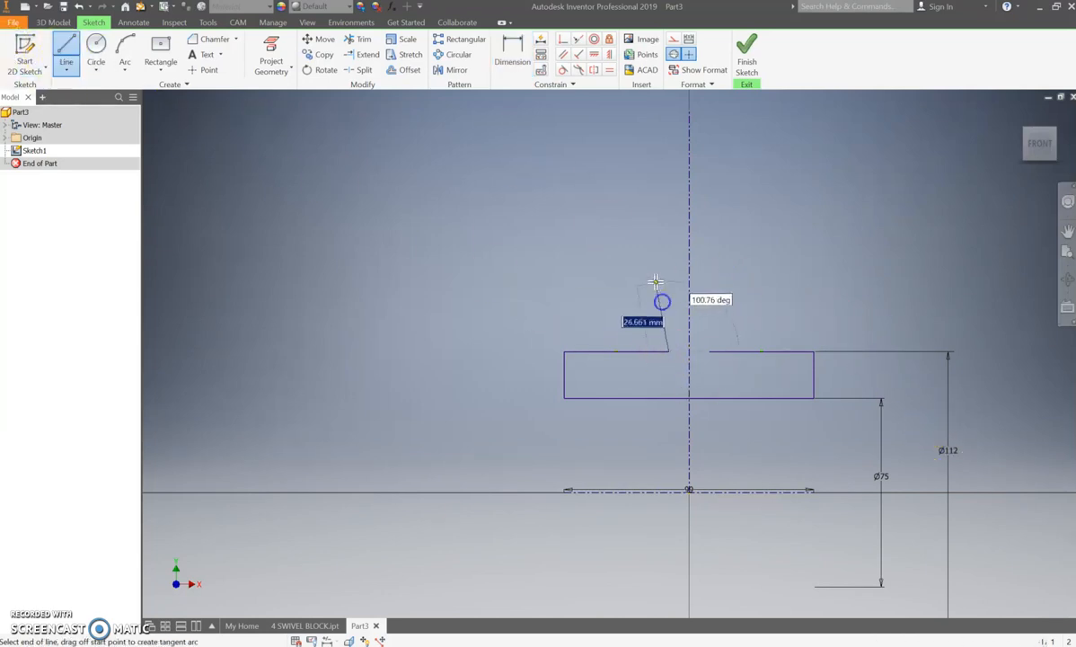
left_click(668, 233)
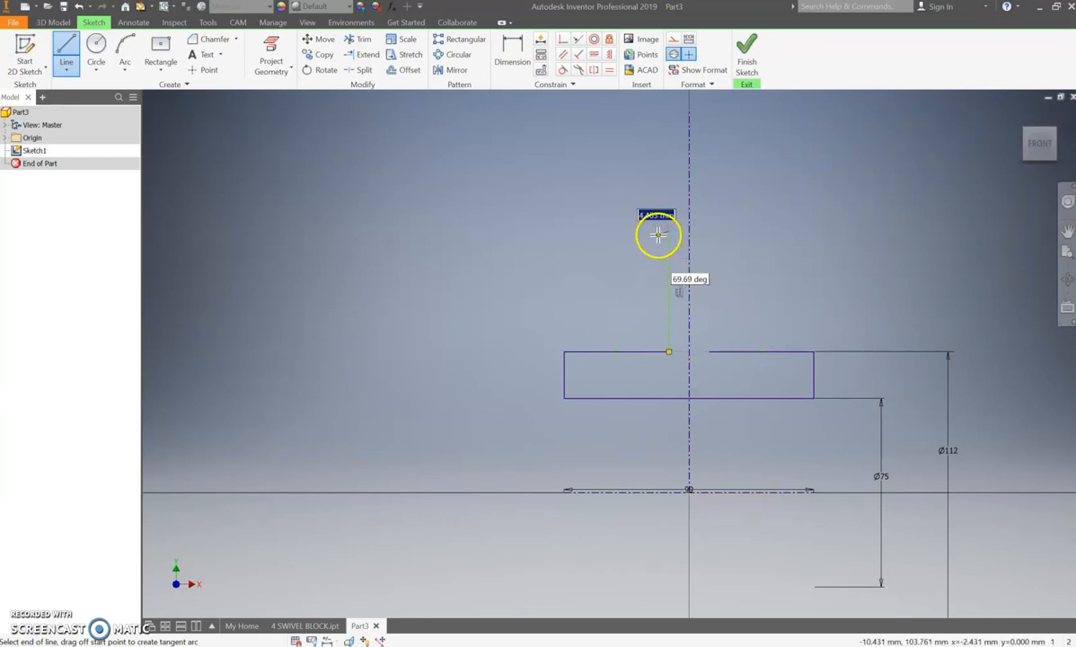
key("Escape")
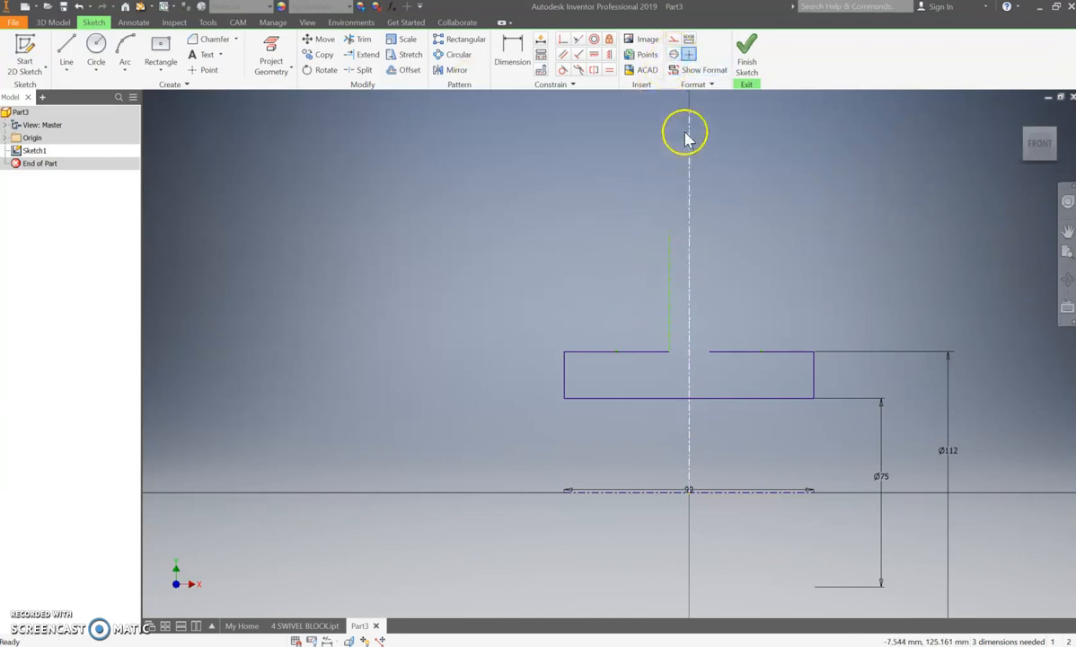
Switch the new left vertical line to centerline format and back to normal geometry.
left_click(670, 278)
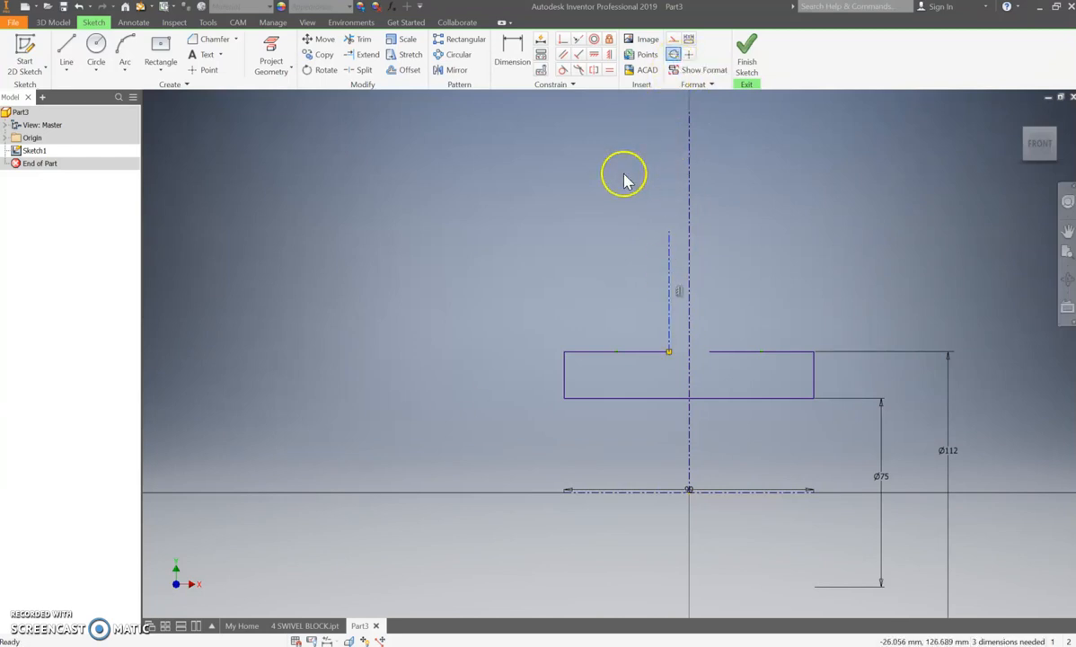
left_click(671, 276)
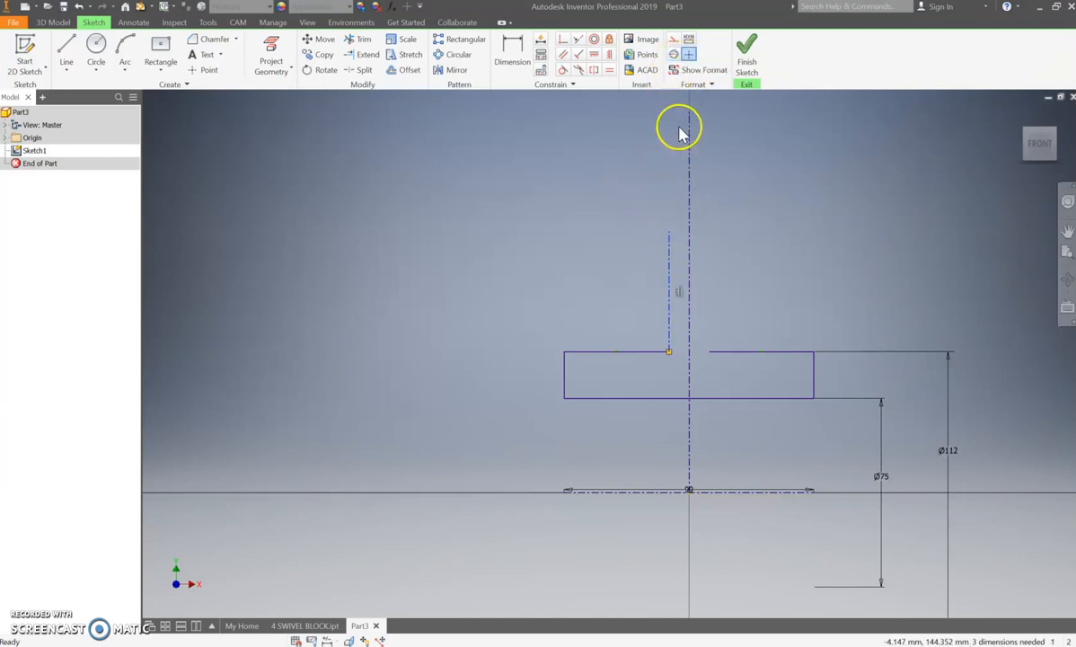
left_click(674, 53)
left_click(641, 174)
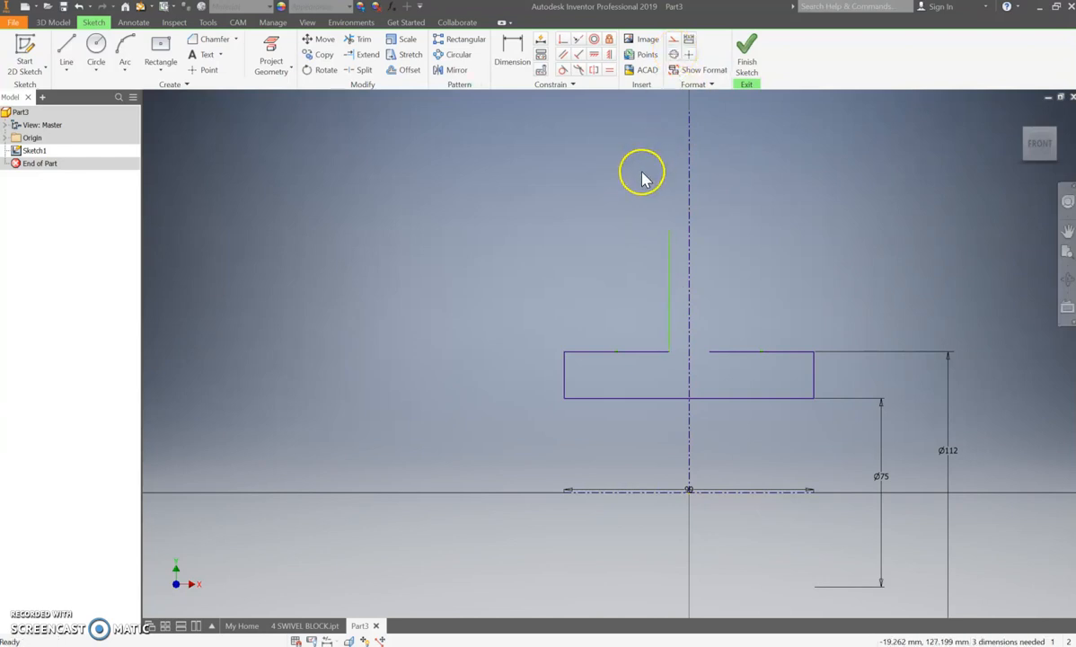
Draw a vertical line about 47 mm long upward from the inner endpoint of the right short horizontal line.
left_click(67, 53)
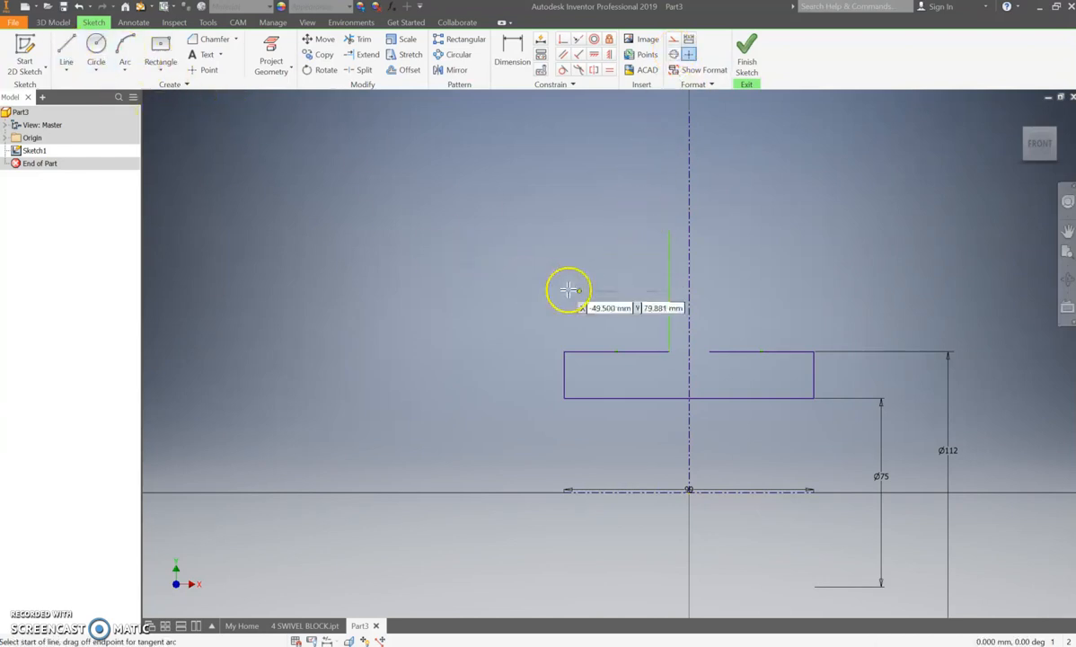
left_click(710, 351)
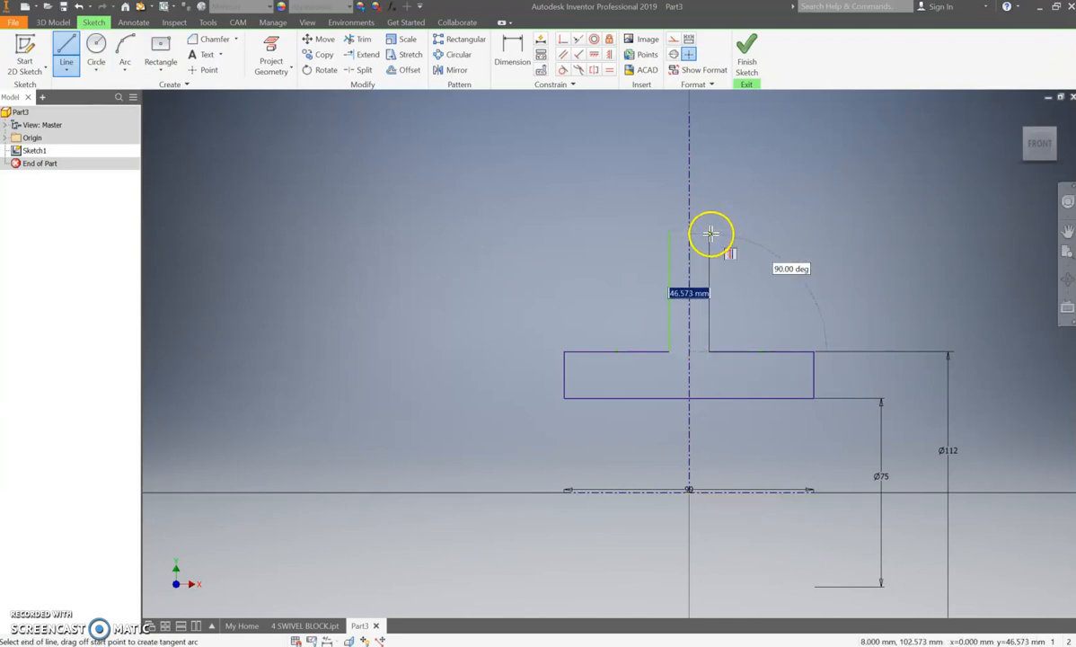
left_click(710, 233)
key("Escape")
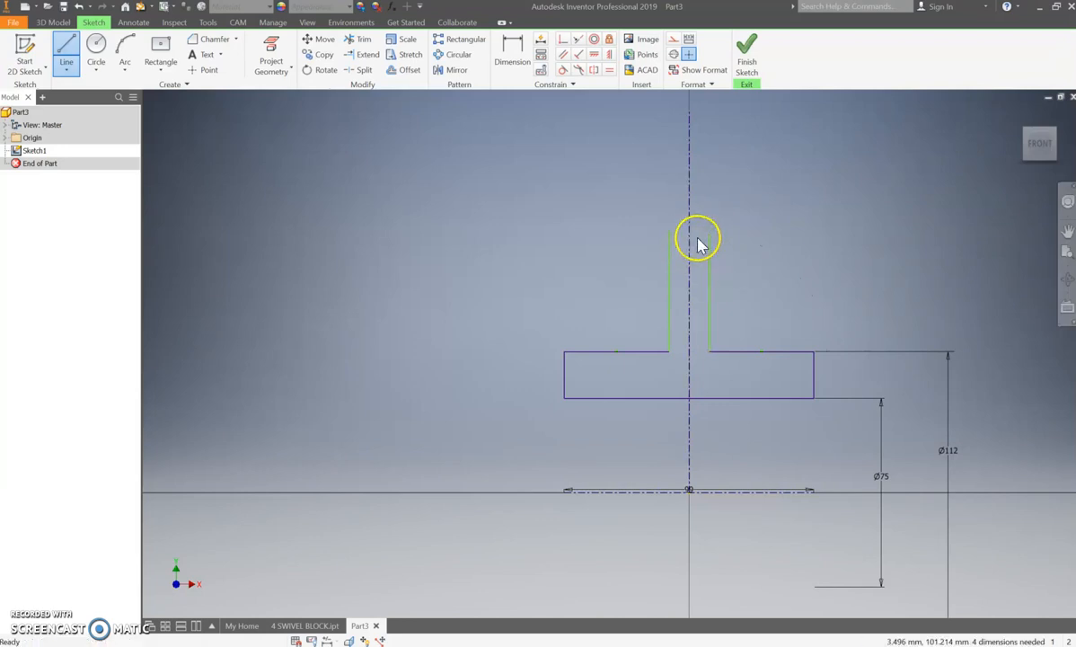
Align the upper endpoints of the two vertical lines with a horizontal constraint.
left_click(594, 54)
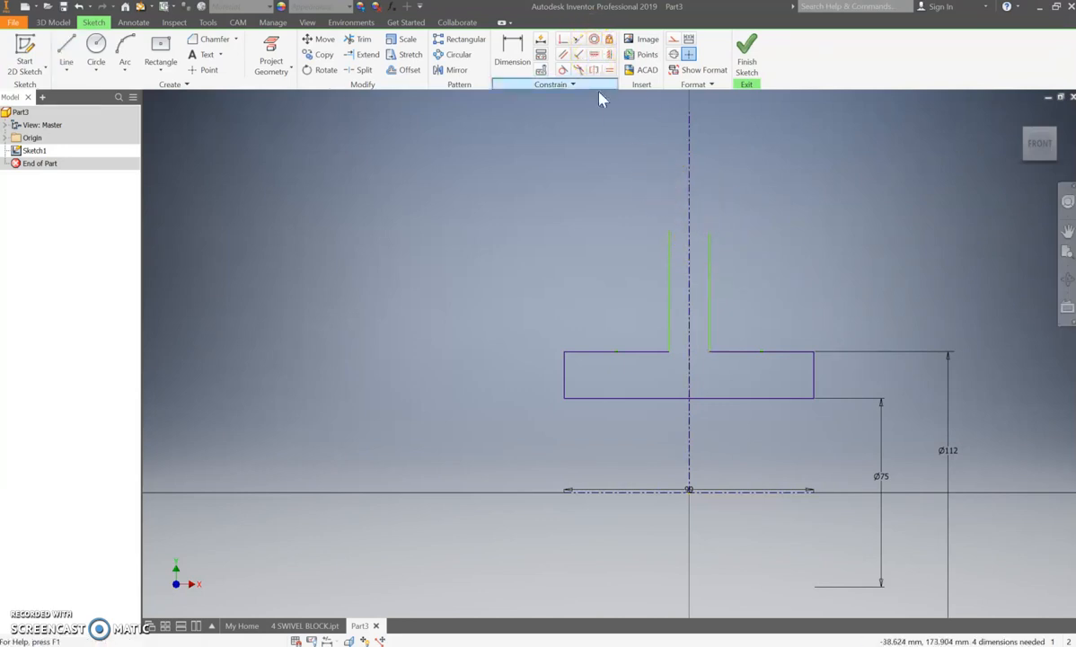
left_click(669, 232)
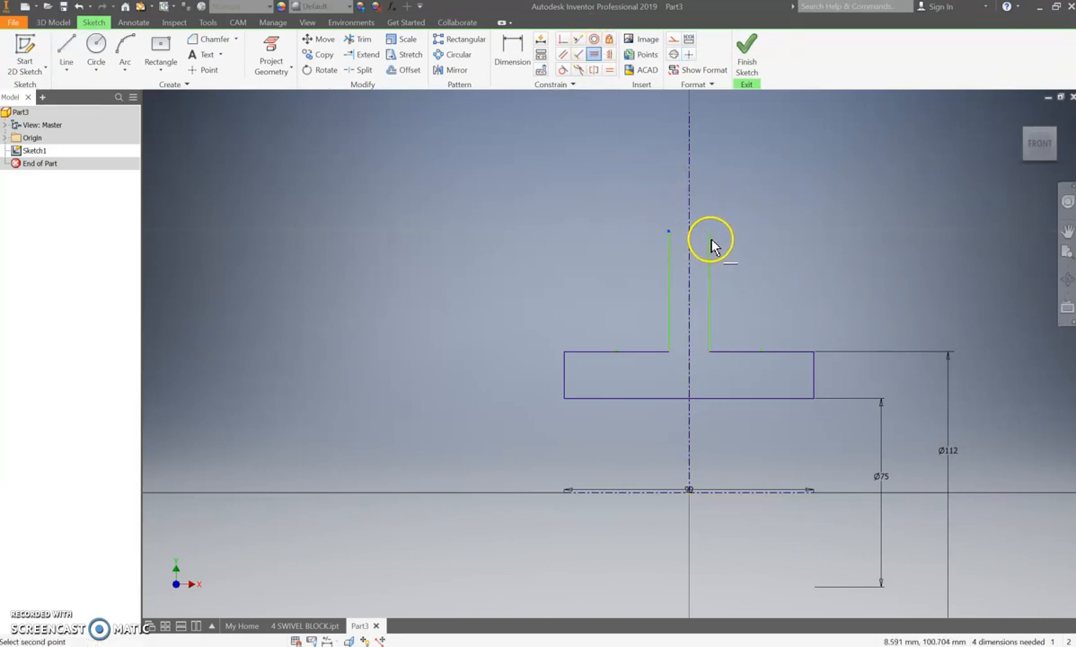
left_click(710, 237)
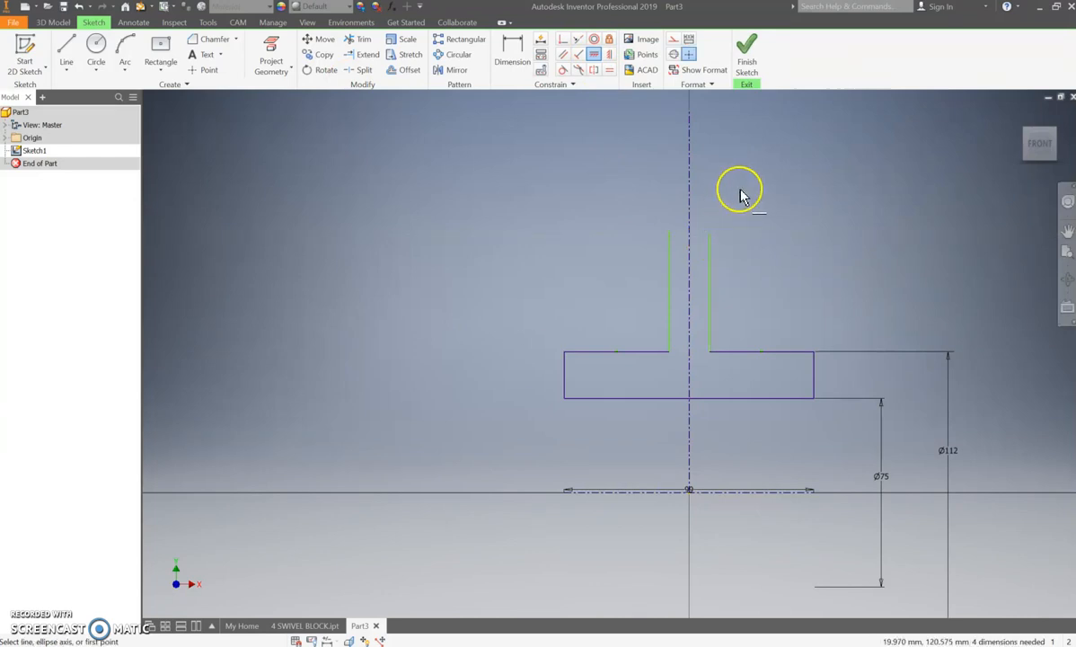
left_click(709, 239)
left_click(672, 234)
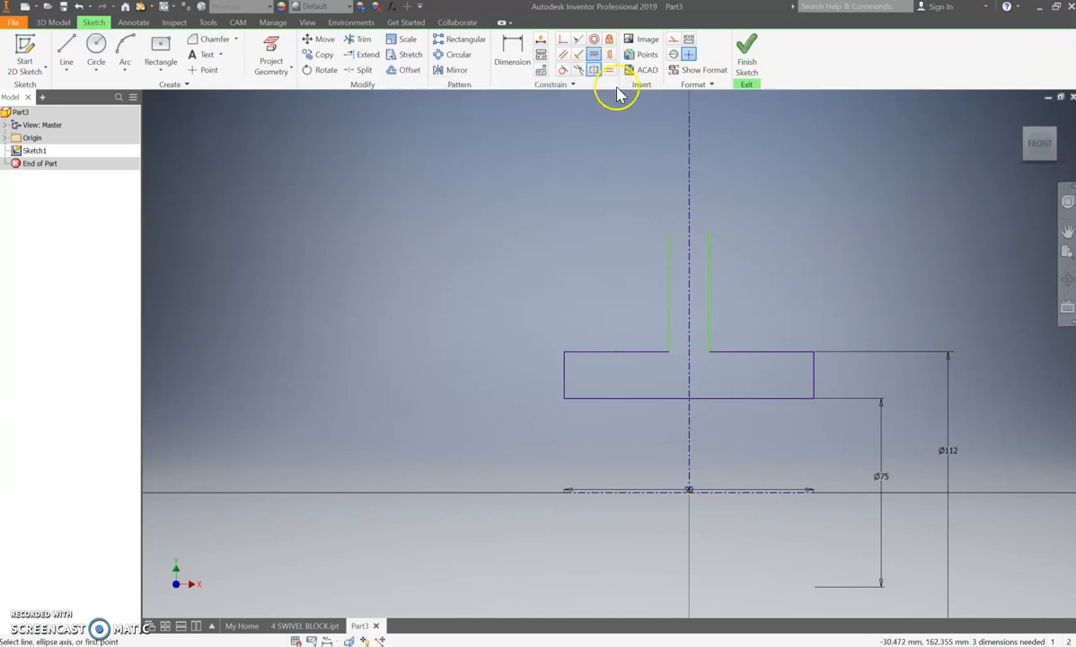
Dimension the upper endpoint of the right vertical line from the horizontal centerline as a 200 mm diameter.
left_click(513, 55)
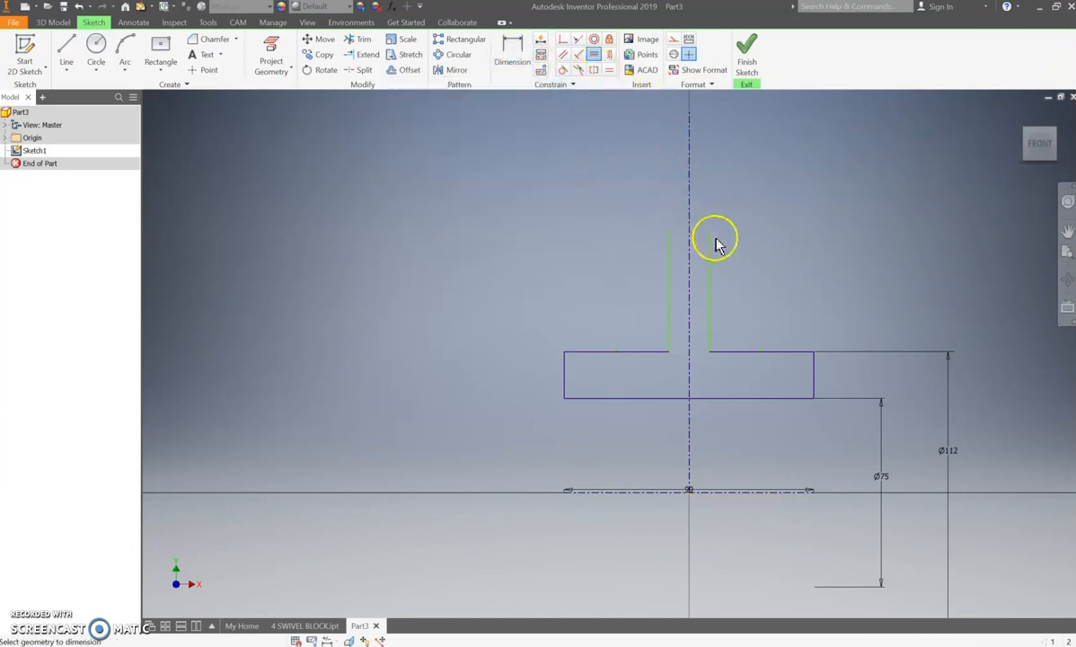
left_click(765, 427)
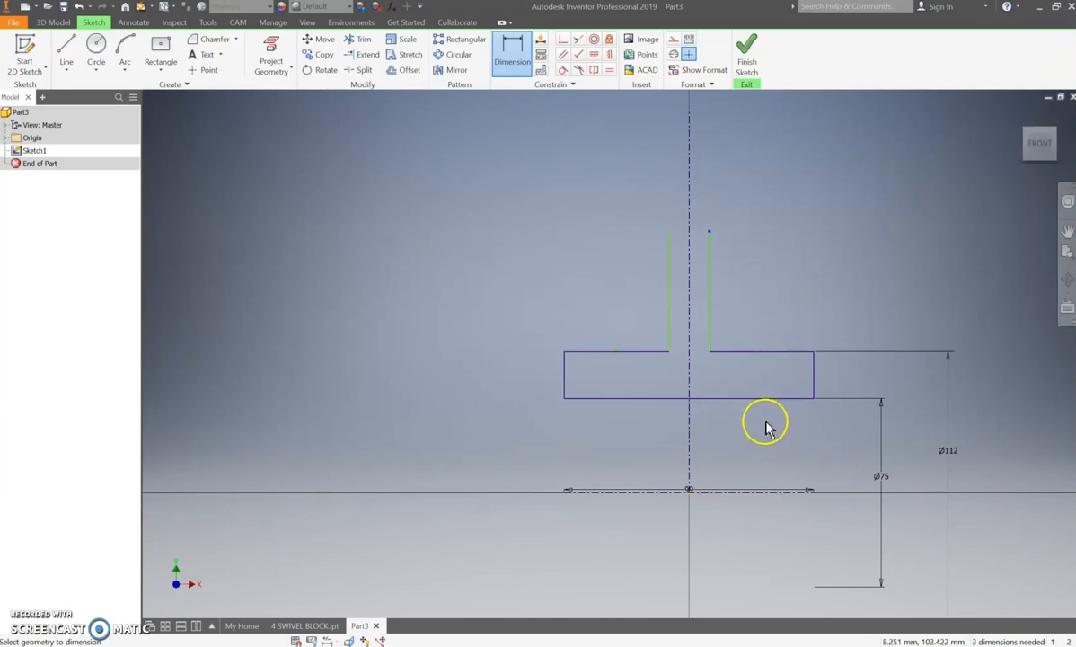
left_click(789, 493)
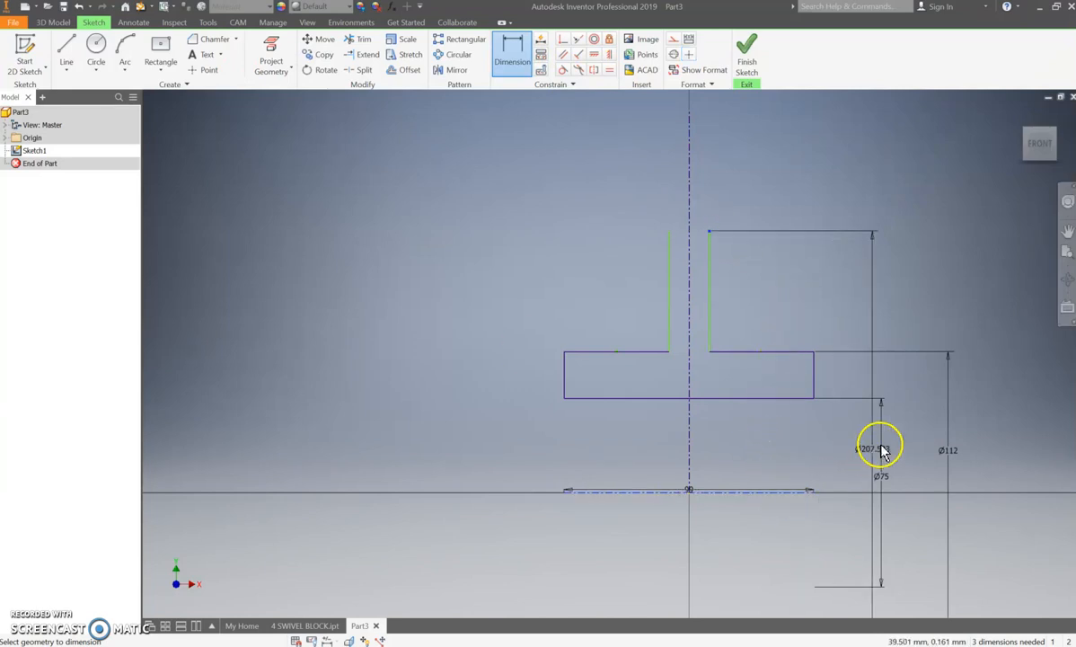
left_click(1009, 452)
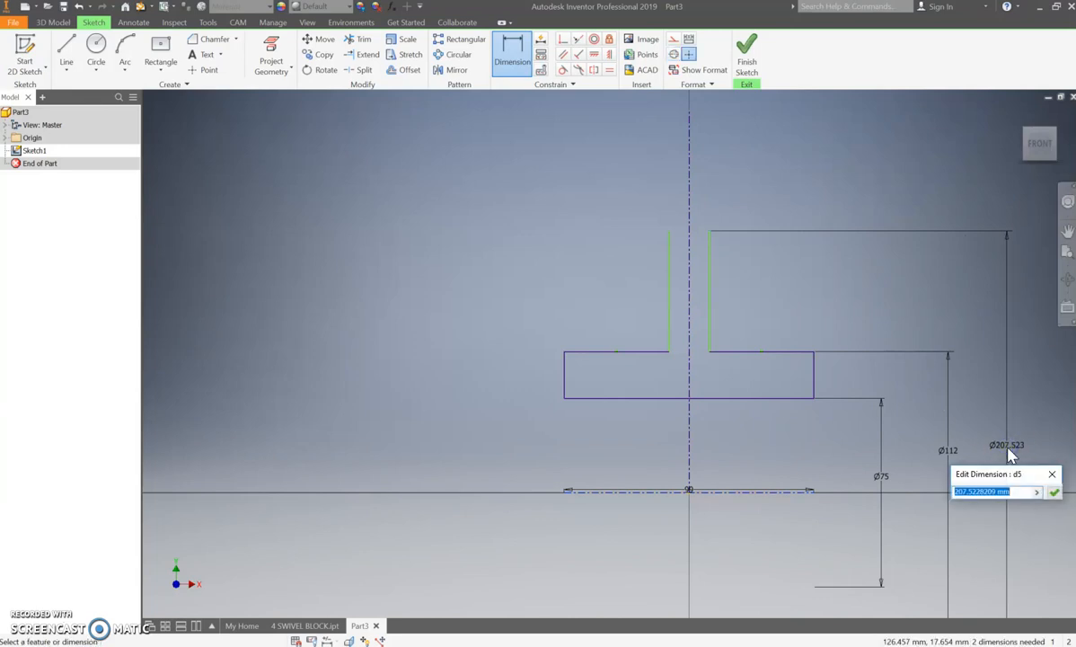
type("200")
key("Return")
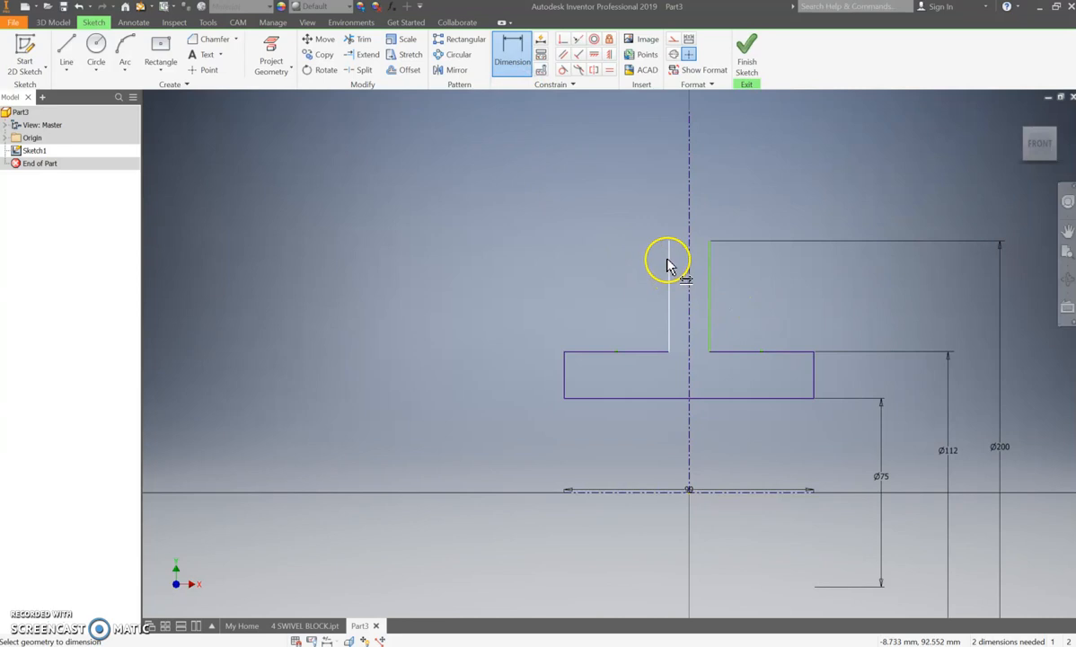
Draw two lines slanting outward from the upper endpoints of the vertical lines, each rising about 28 mm.
left_click(65, 52)
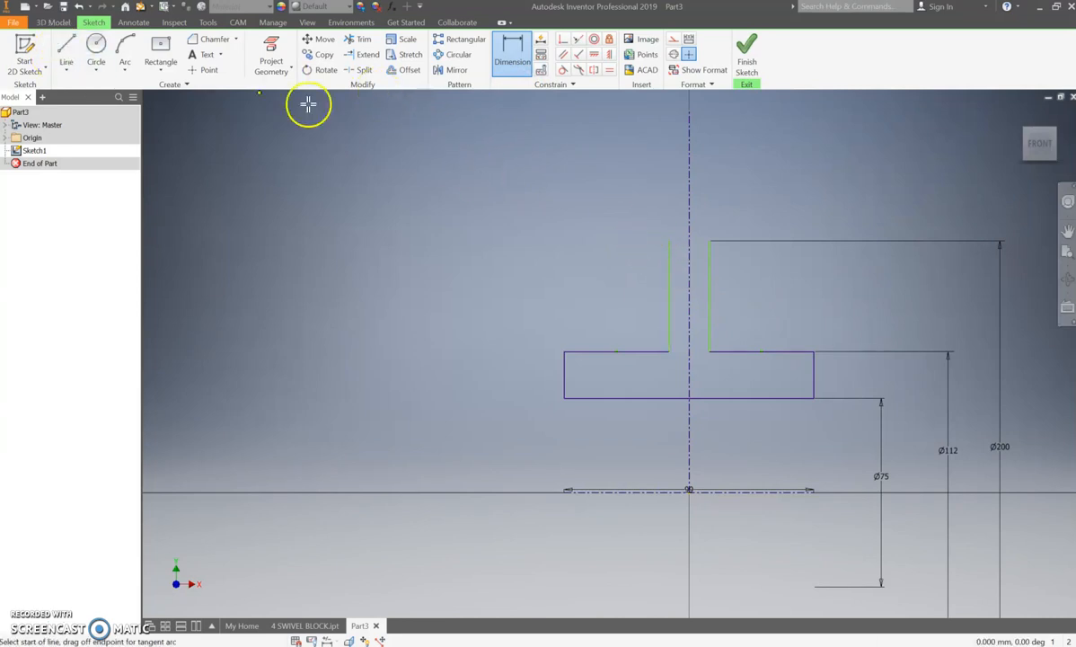
left_click(709, 240)
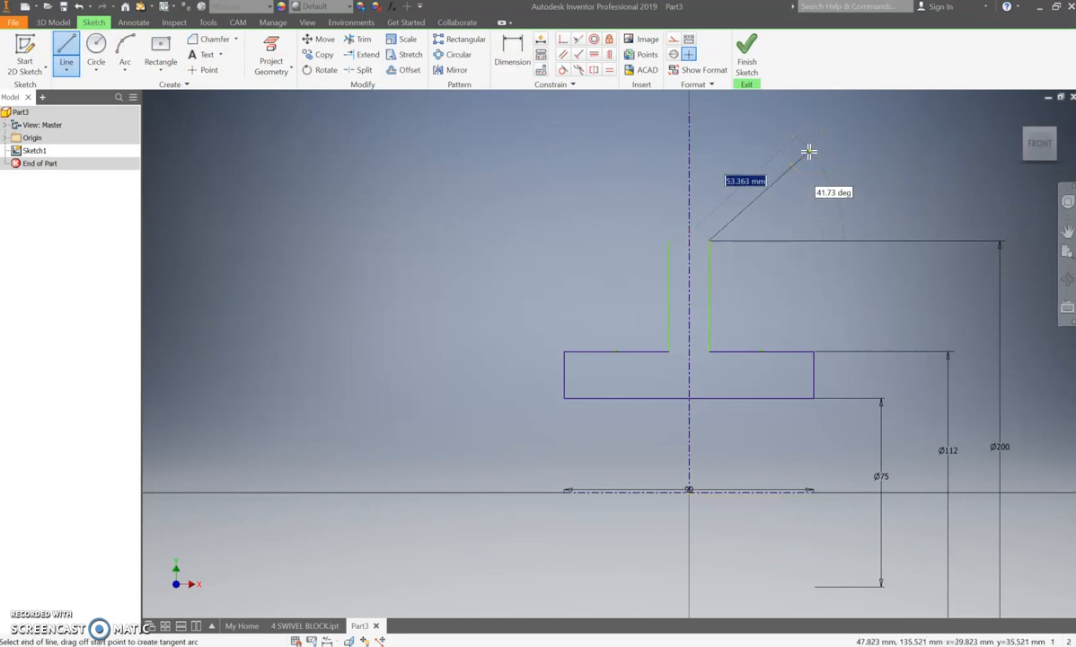
left_click(765, 172)
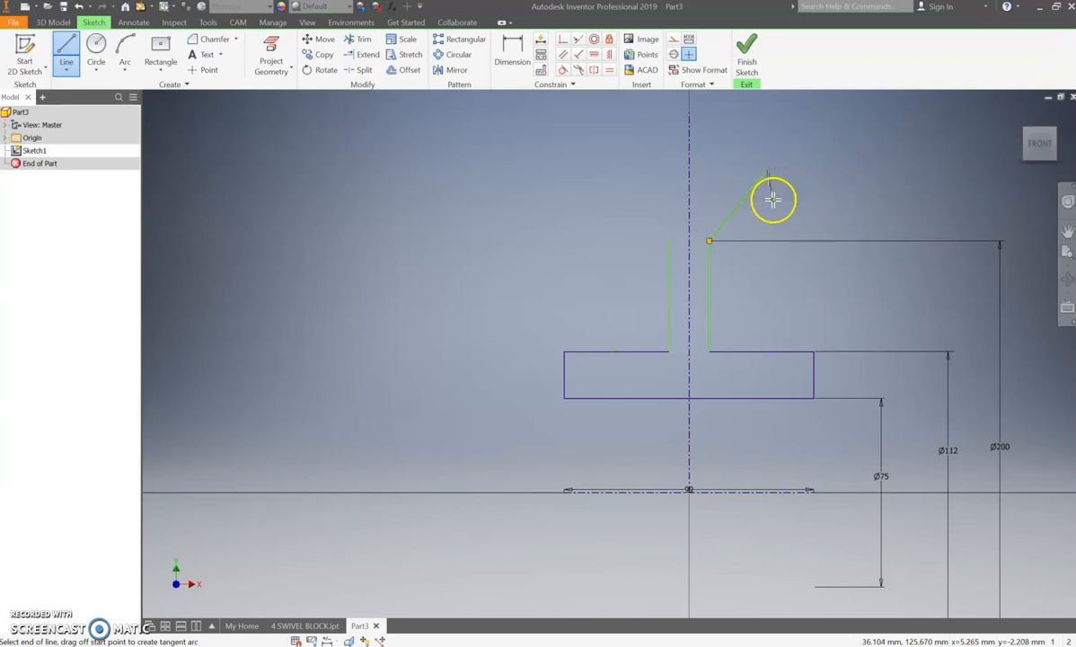
key("Escape")
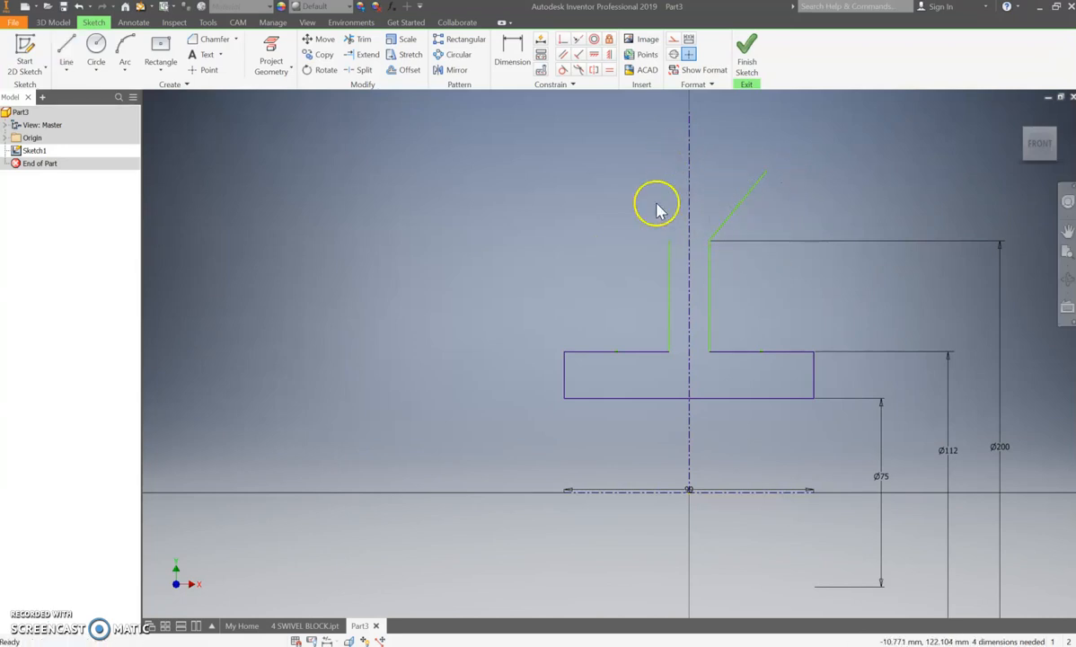
left_click(668, 240)
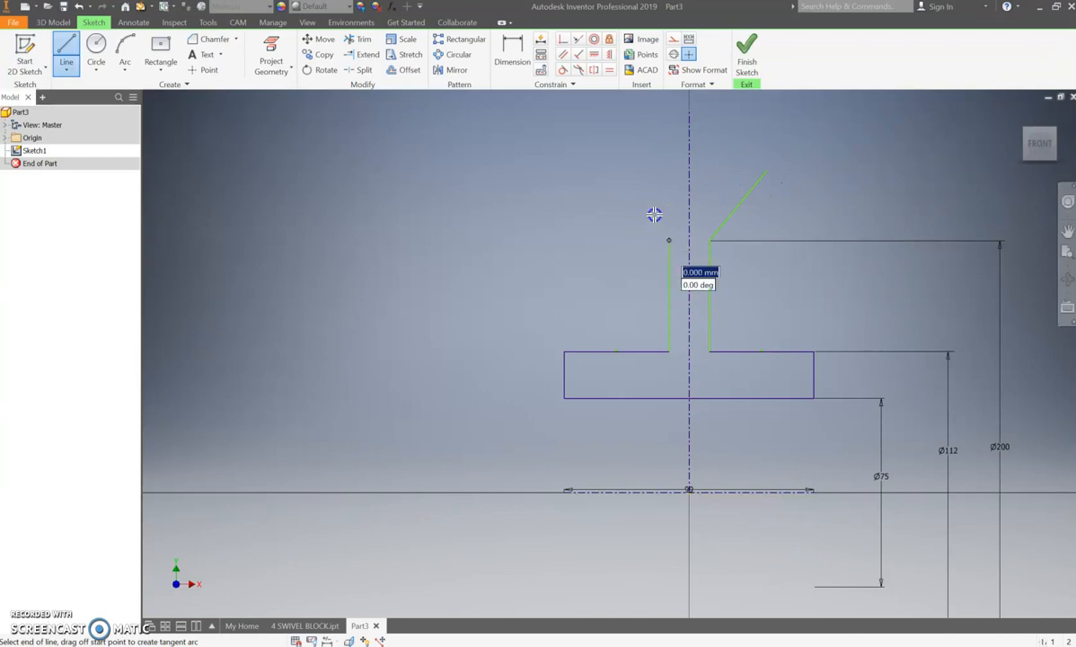
left_click(618, 169)
key("Escape")
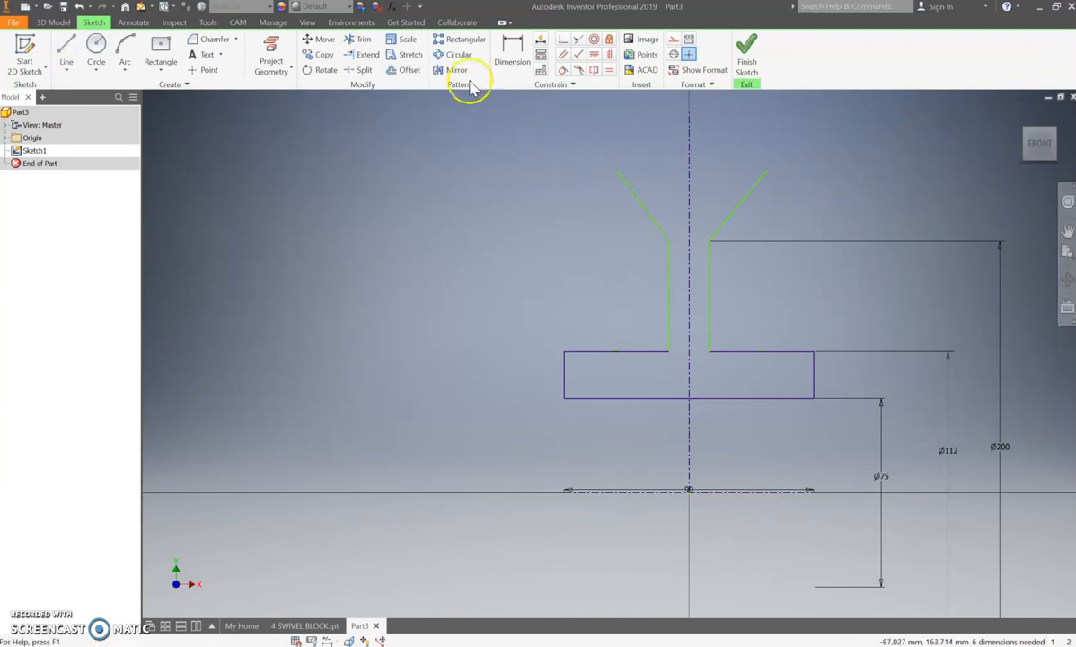
Align the outer endpoints of the two slanted lines with a horizontal constraint.
left_click(594, 56)
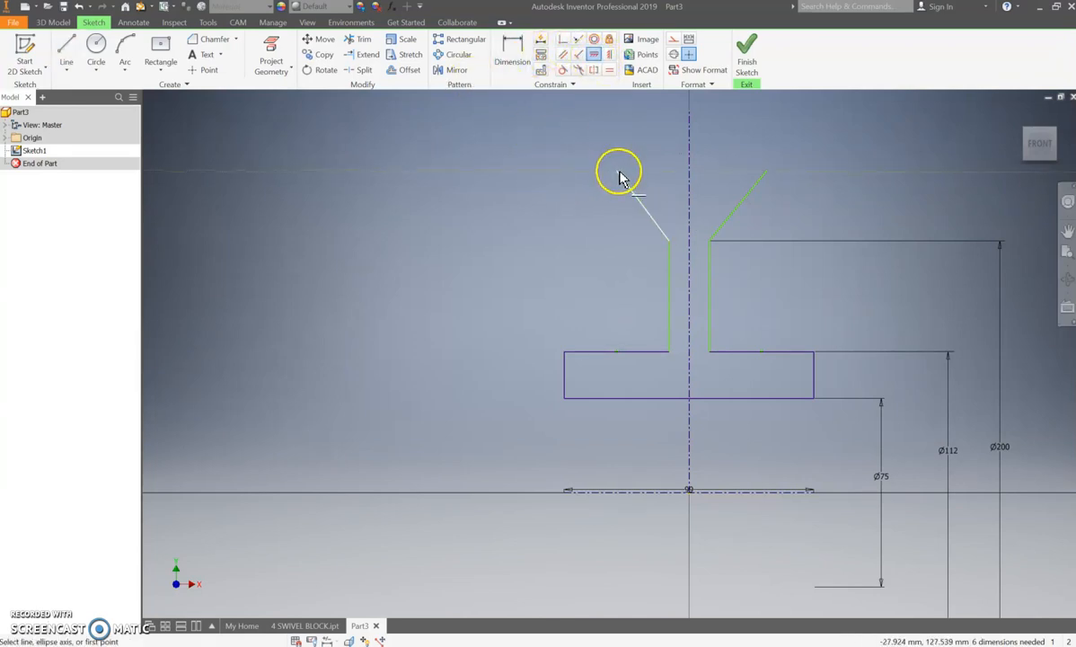
left_click(616, 170)
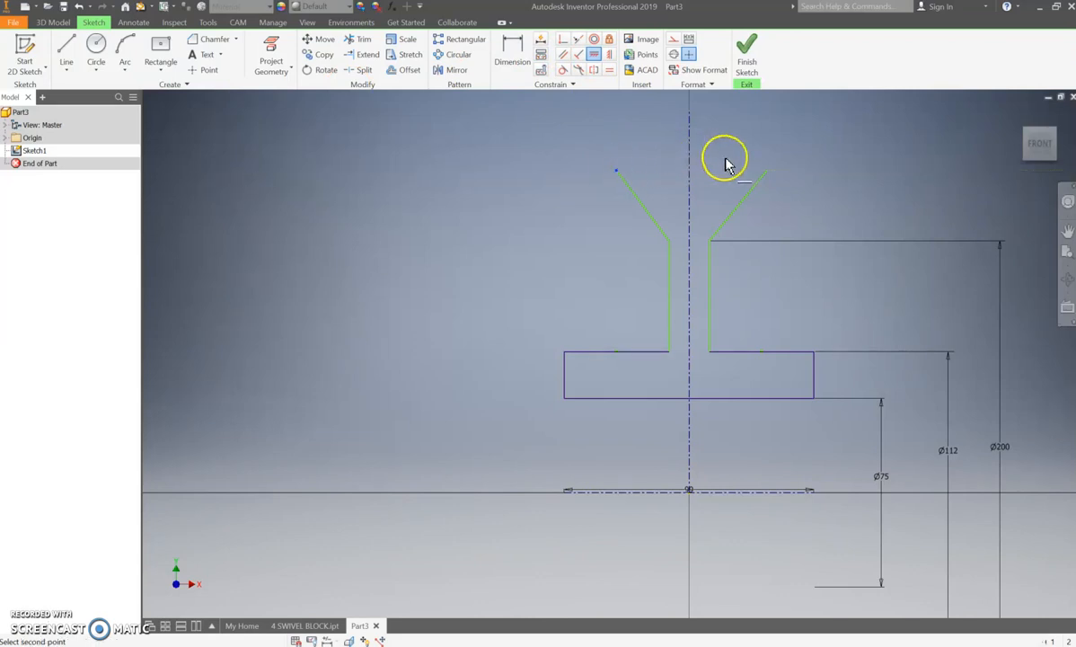
left_click(766, 175)
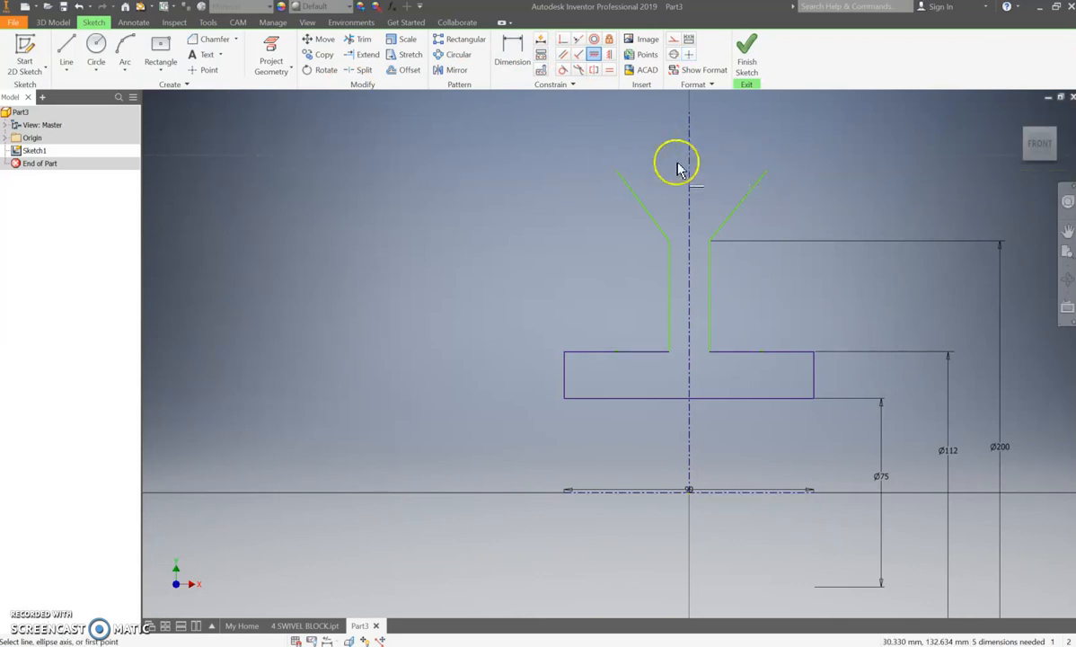
Make the outer endpoints of the two slanted lines symmetric about the vertical centerline.
left_click(593, 69)
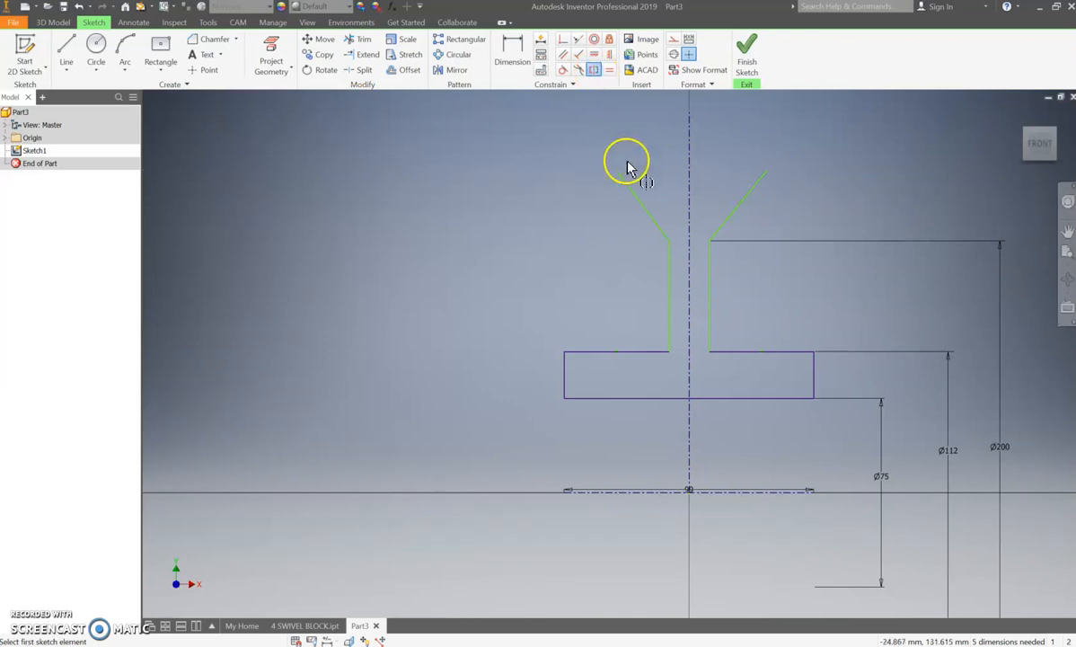
left_click(618, 177)
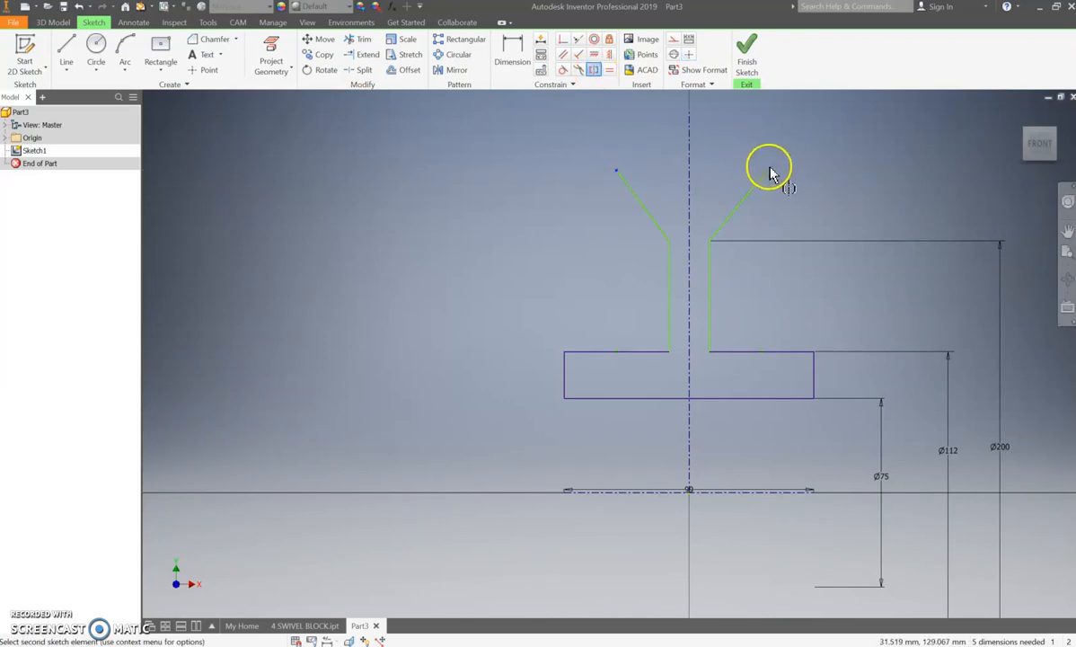
left_click(762, 171)
left_click(692, 173)
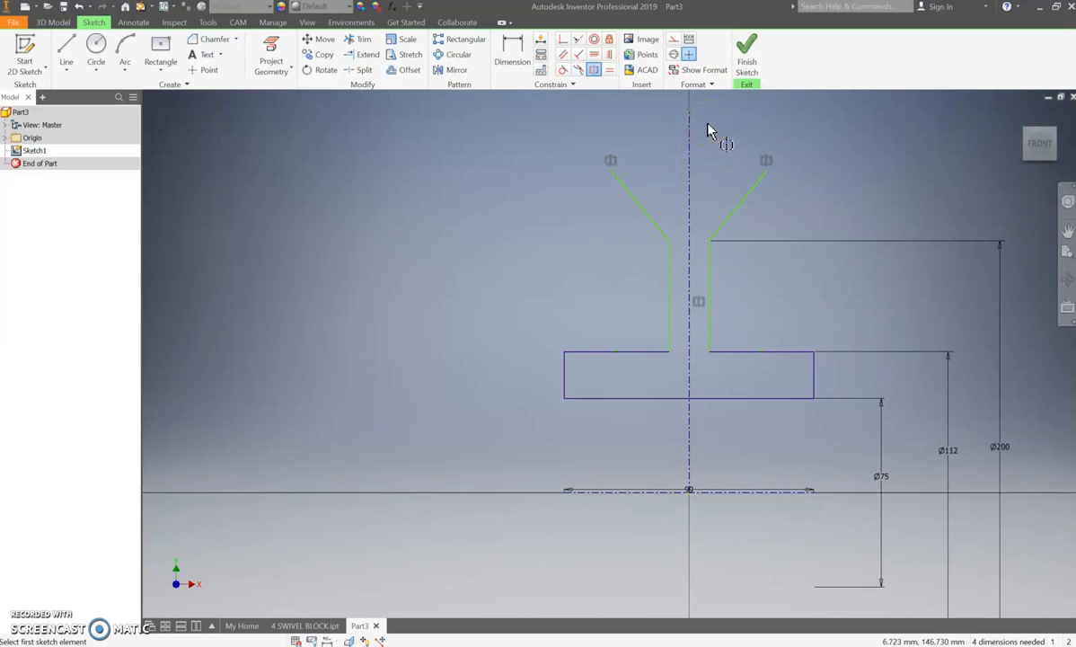
key("Escape")
Dimension the distance between the two vertical lines as 16 mm.
left_click(513, 54)
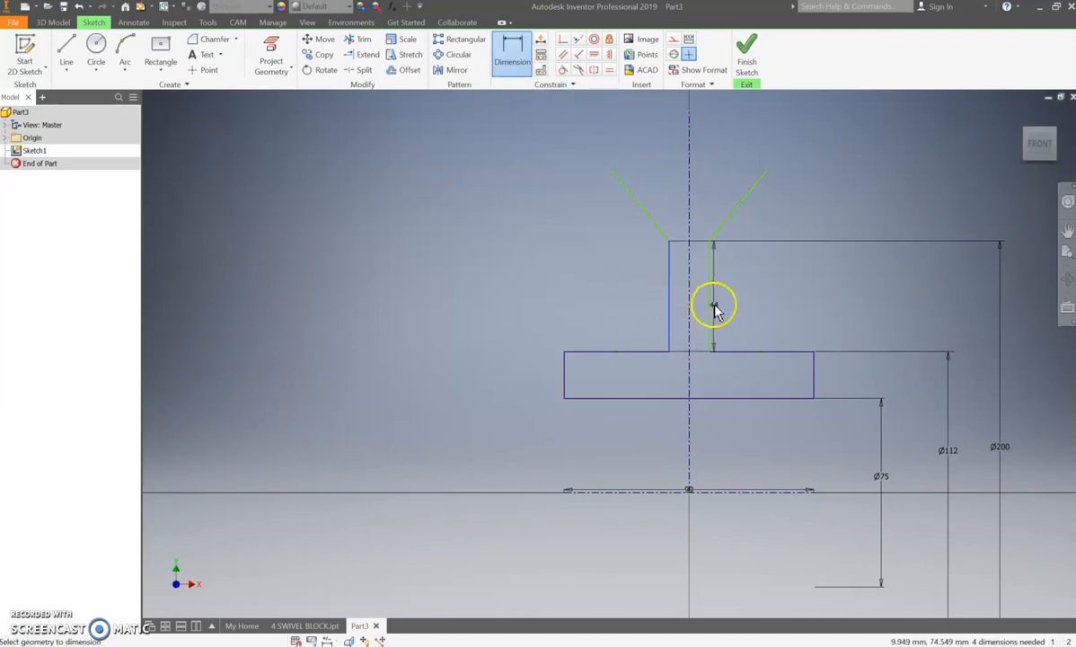
left_click(650, 299)
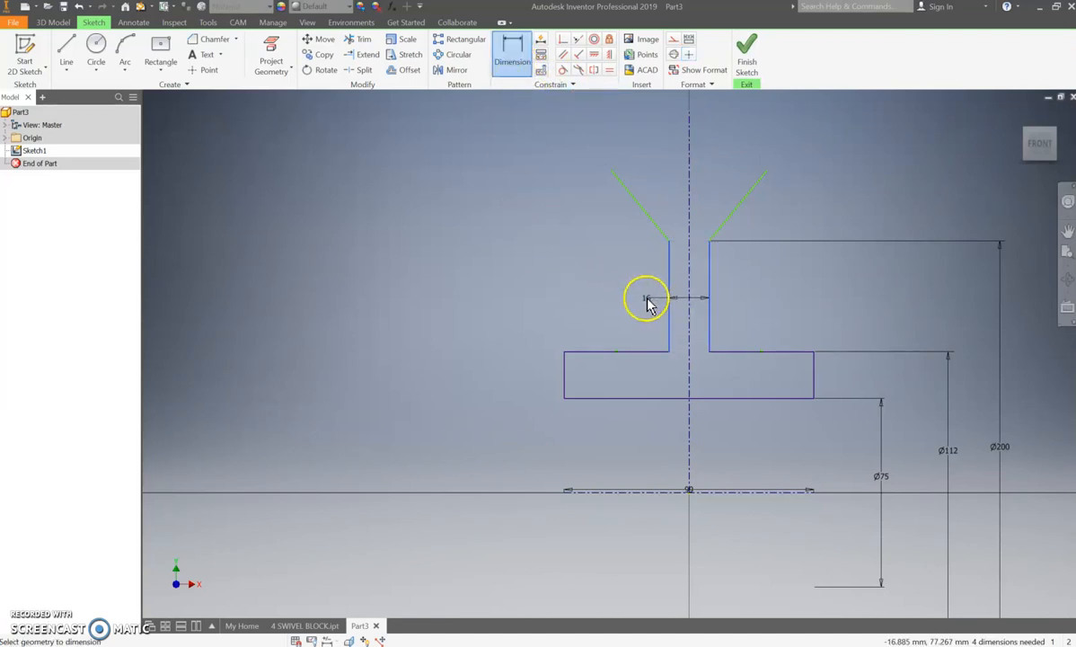
left_click(626, 310)
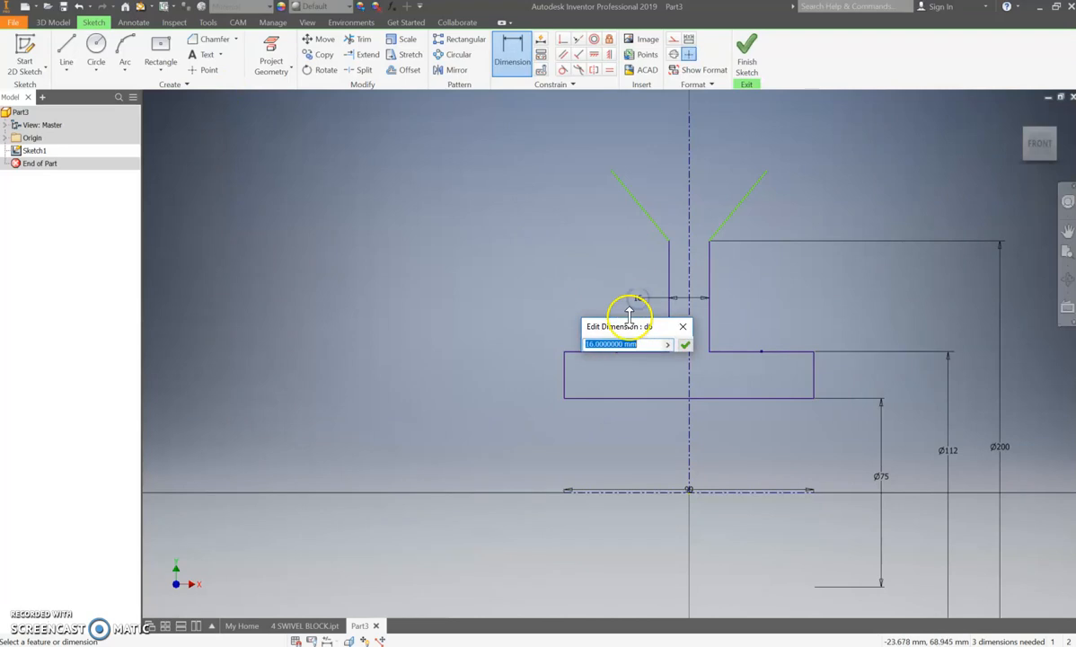
left_click(686, 345)
Dimension the distance between the outer endpoints of the two slanted lines as 45 mm.
left_click(612, 171)
left_click(768, 175)
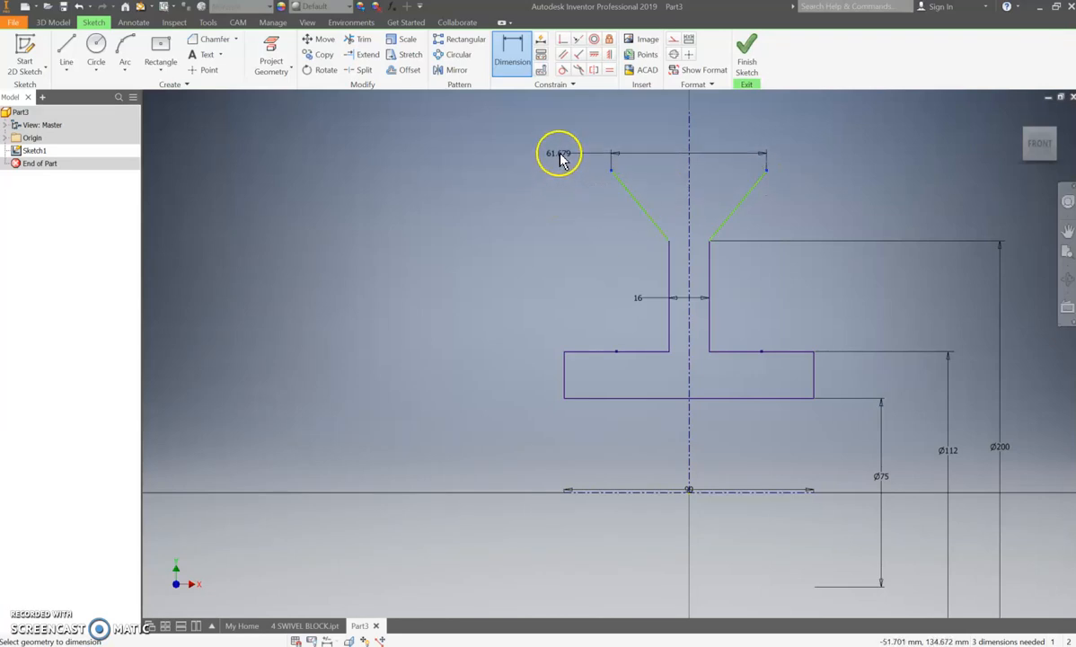
left_click(560, 158)
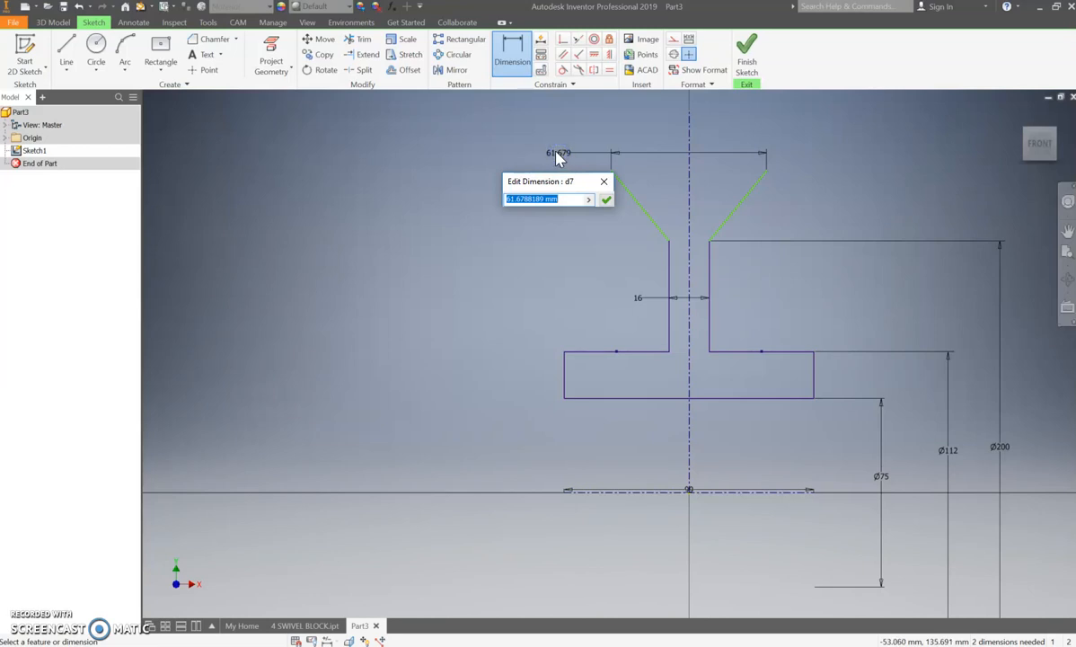
type("45")
key("Return")
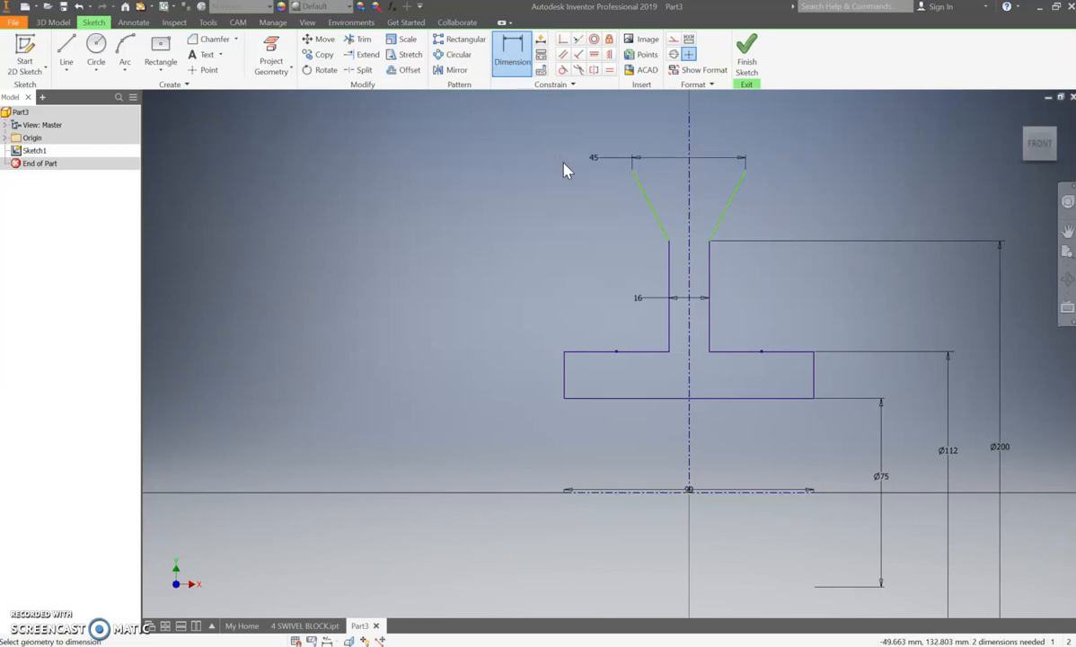
Dimension the outer endpoints of the slanted lines from the horizontal centerline as a 250 mm diameter.
scroll(635, 156, "down", 3)
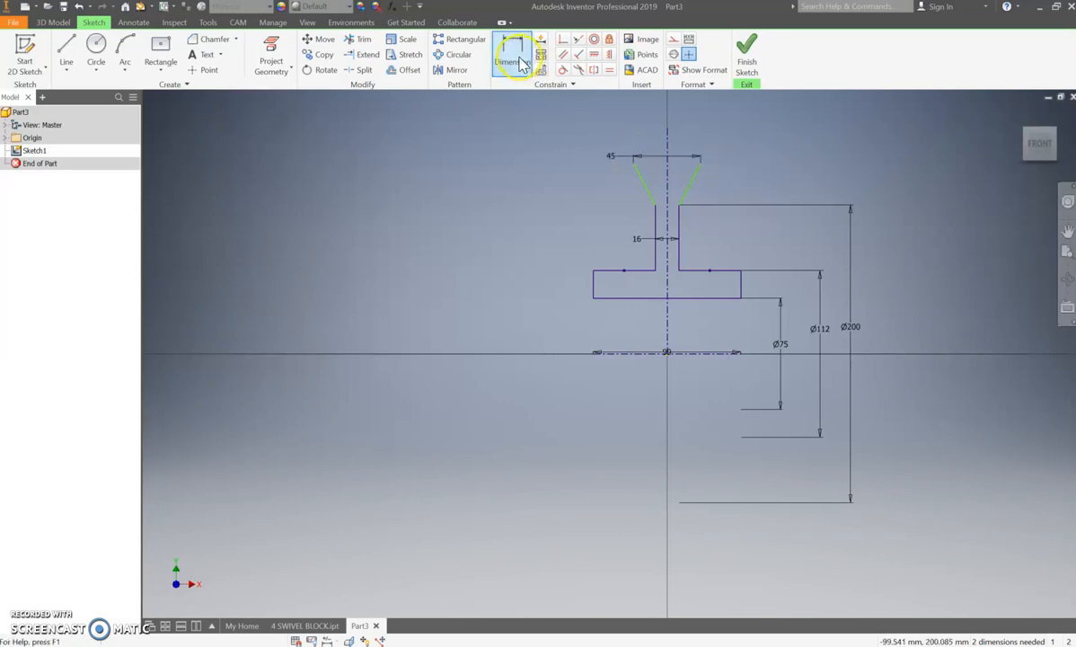
left_click(701, 165)
left_click(721, 352)
left_click(826, 279)
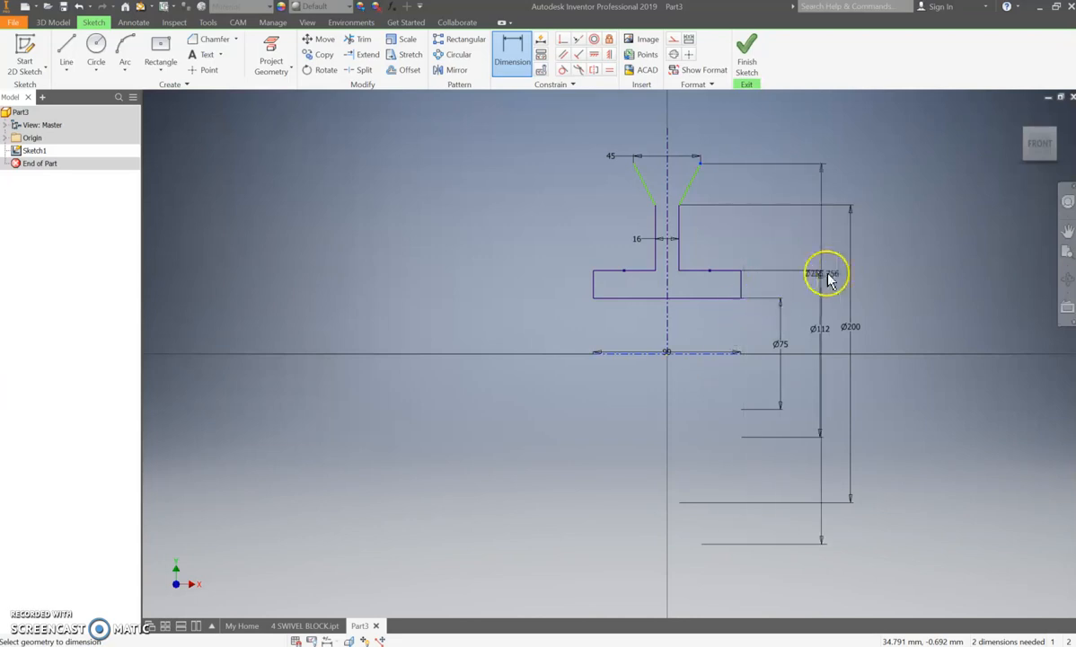
left_click(891, 310)
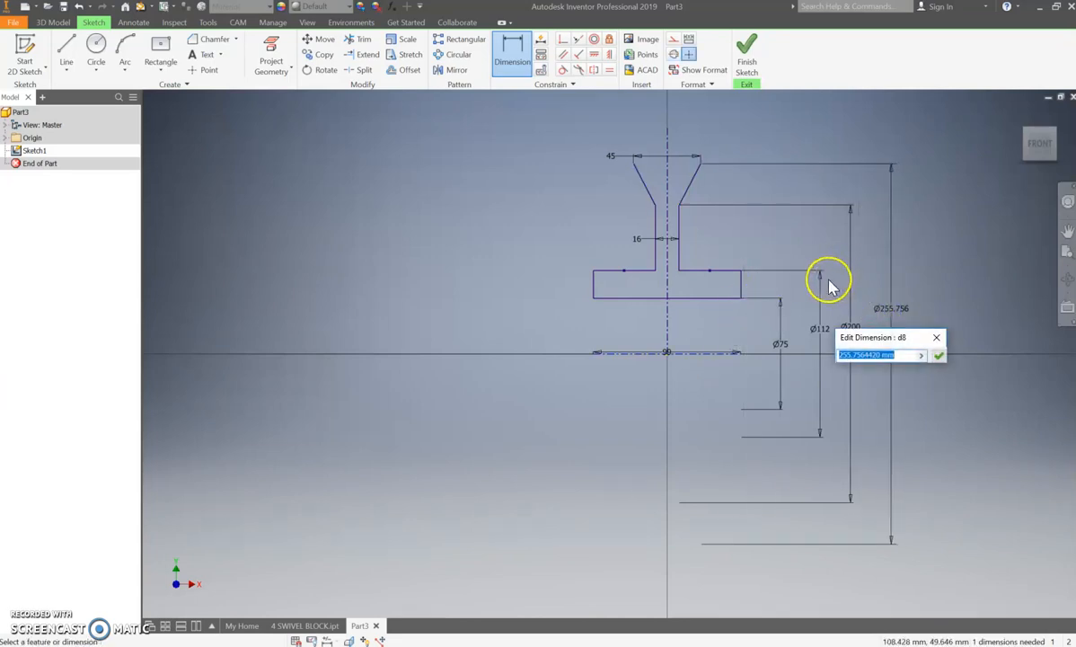
type("1")
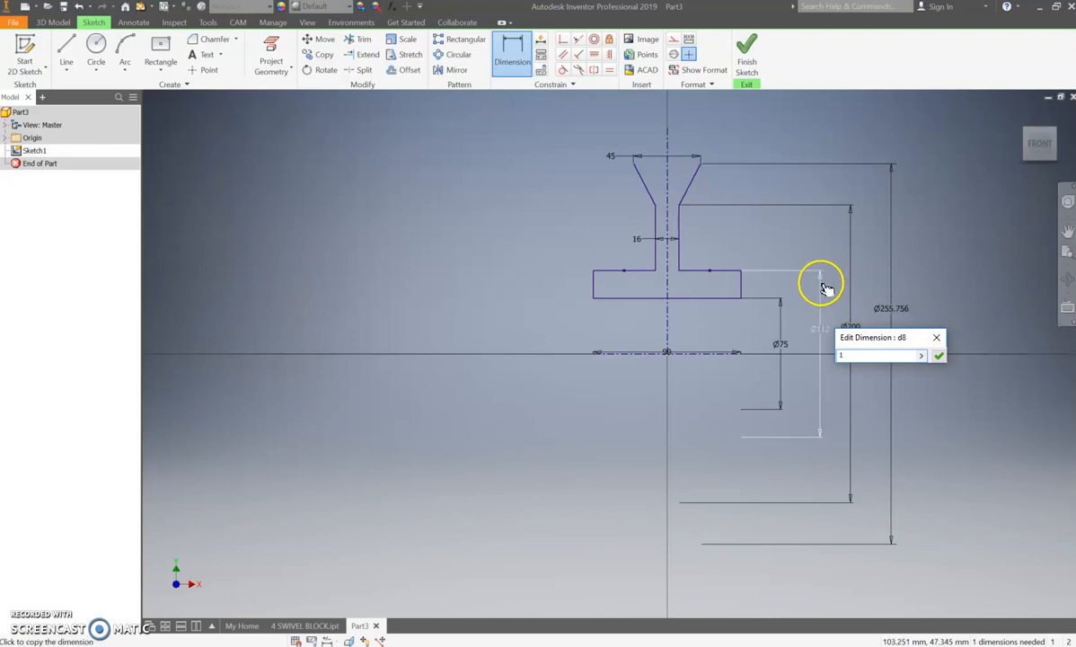
type("50")
key("Return")
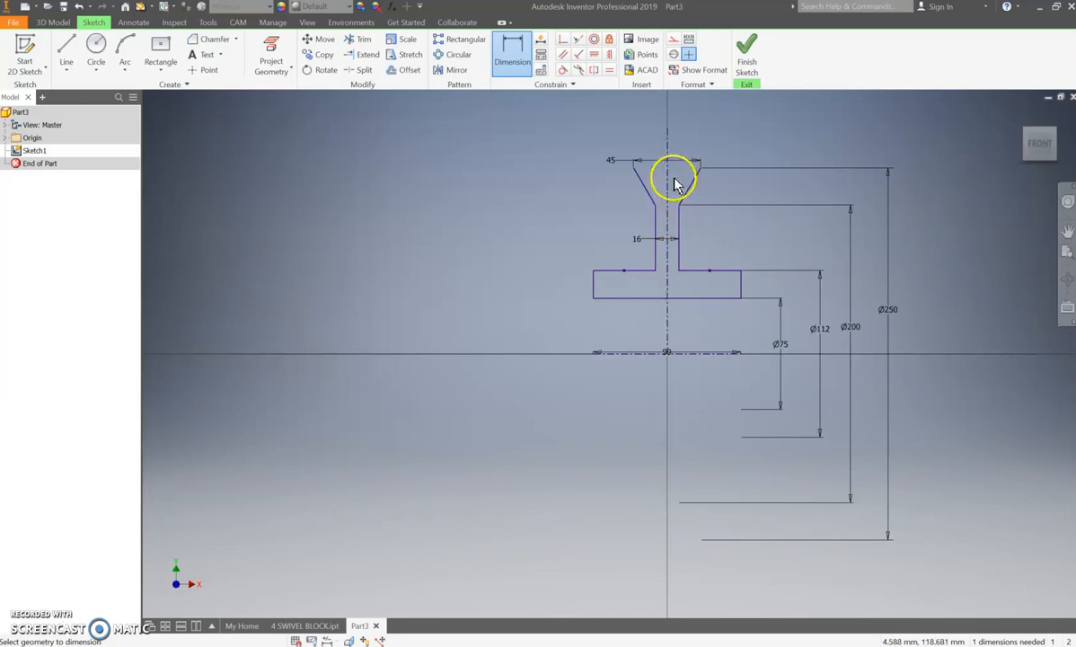
Draw the rim outline between the slanted lines' outer endpoints, with sides about 45 and 49 mm tall, short horizontal top edges and a V-groove.
left_click(66, 47)
middle_click_drag(623, 253, 616, 301)
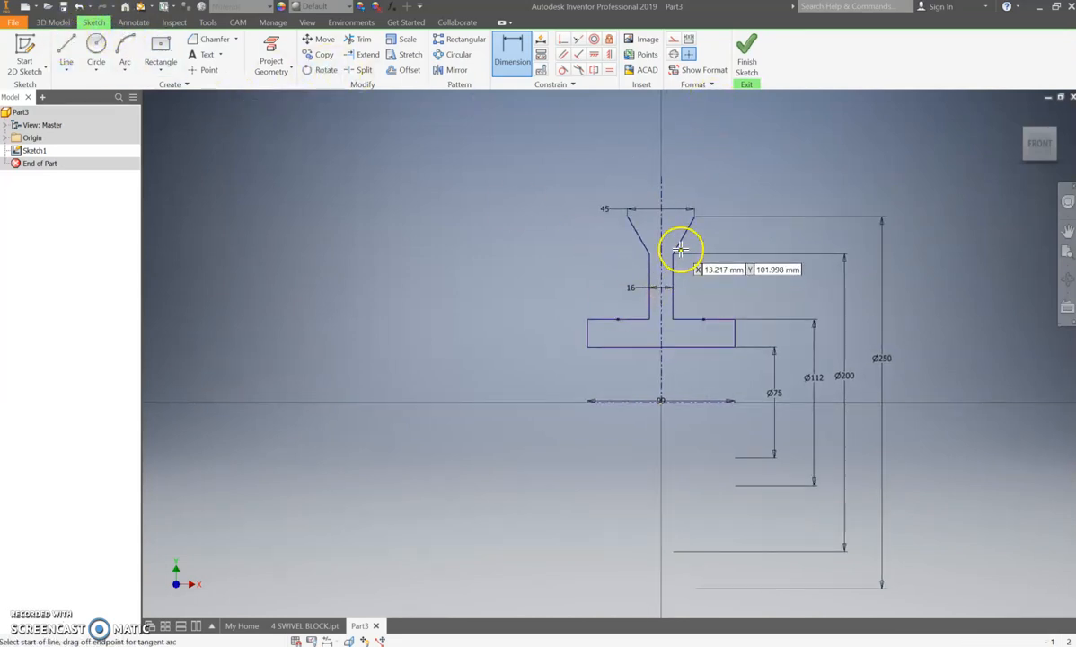
left_click(692, 213)
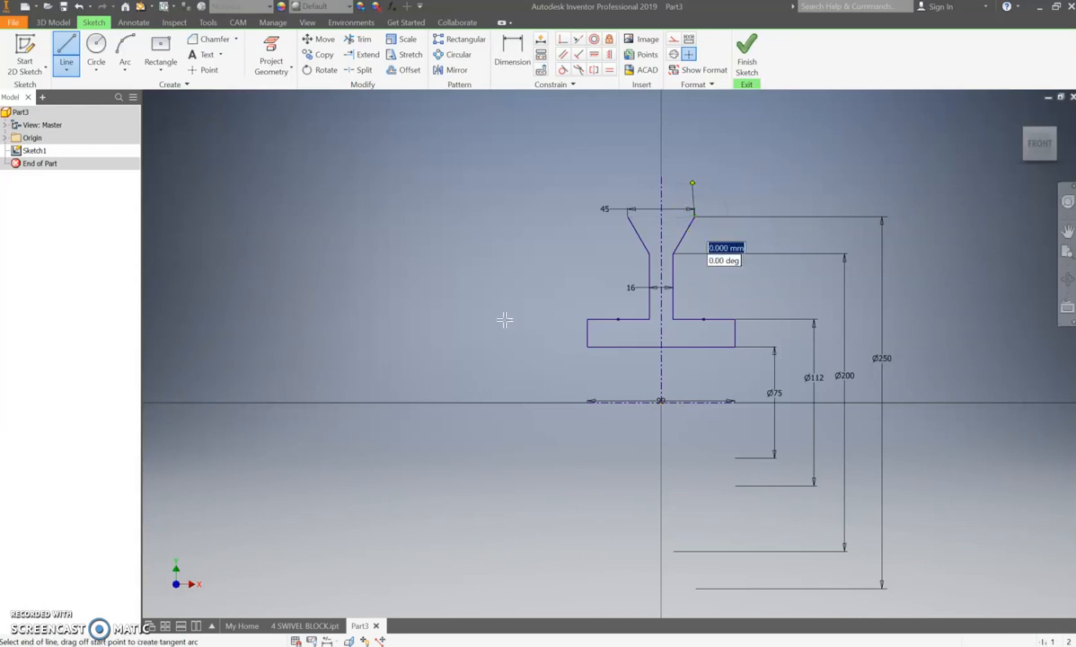
left_click(694, 150)
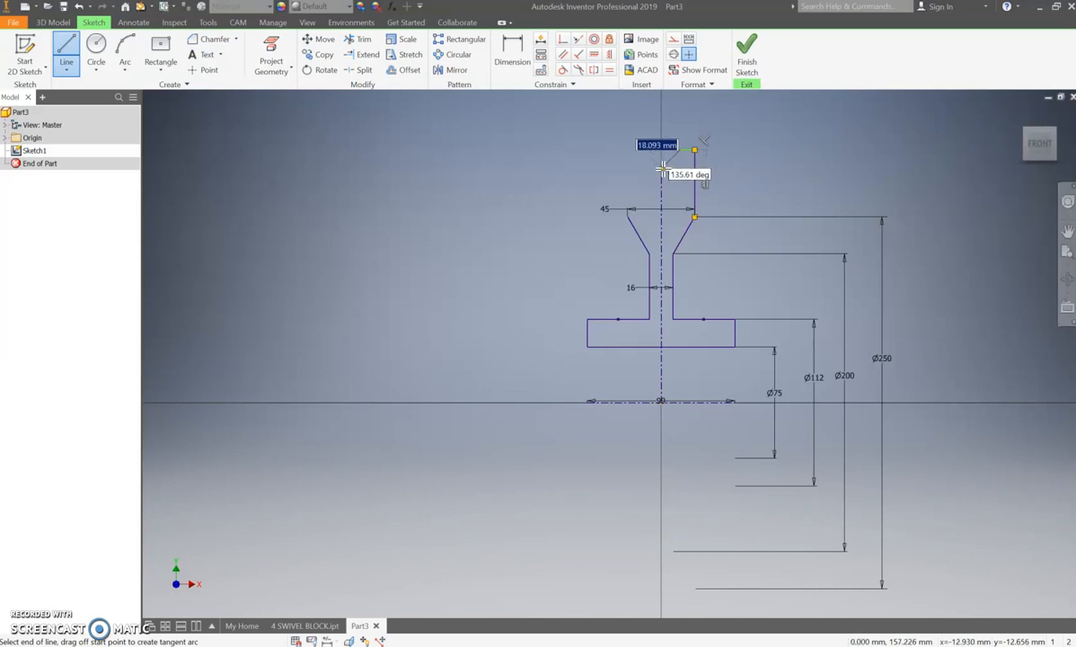
left_click(671, 168)
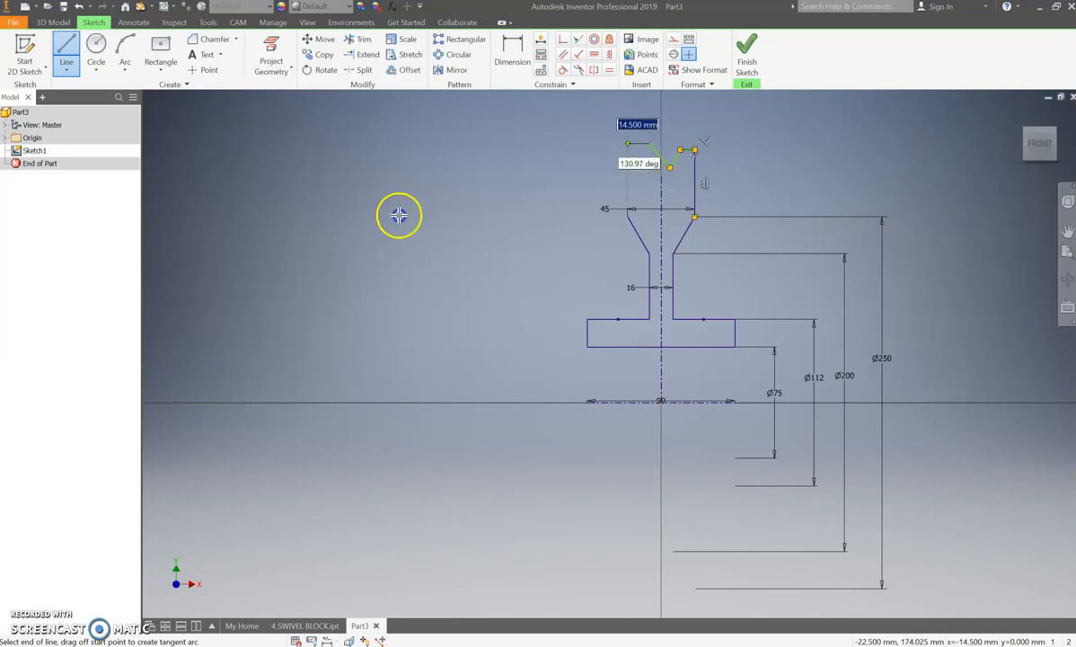
left_click(628, 143)
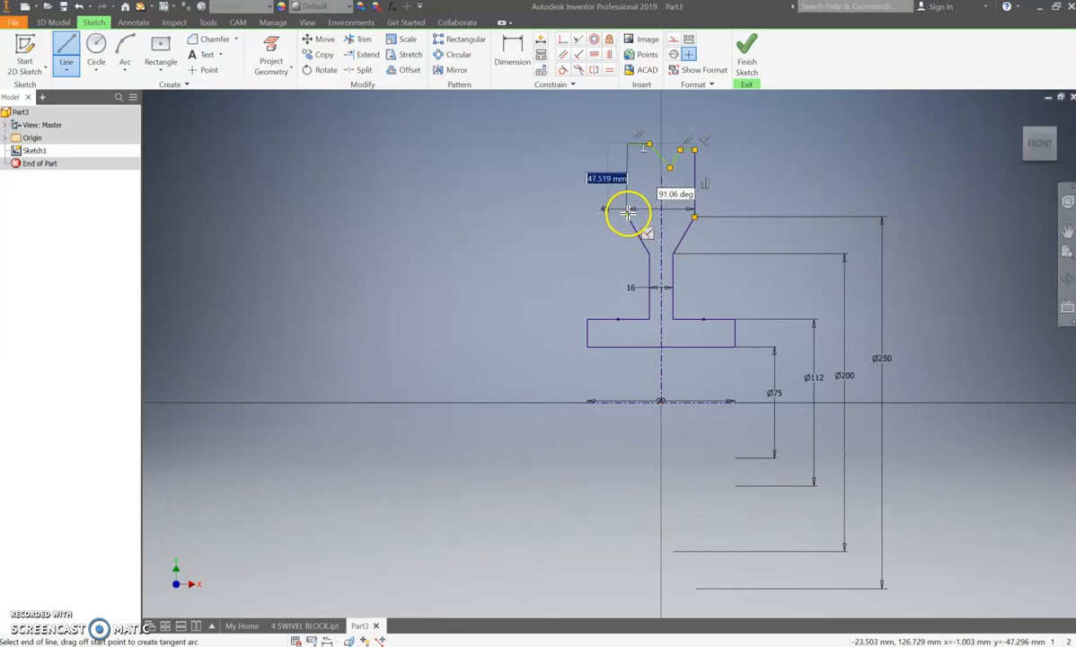
left_click(628, 215)
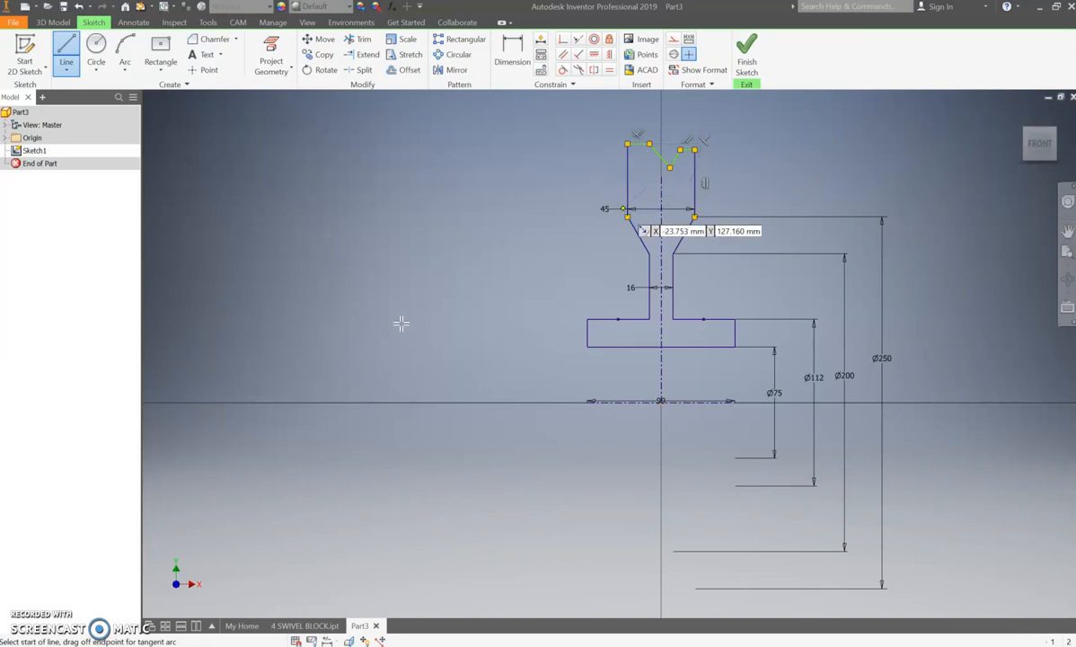
key("Escape")
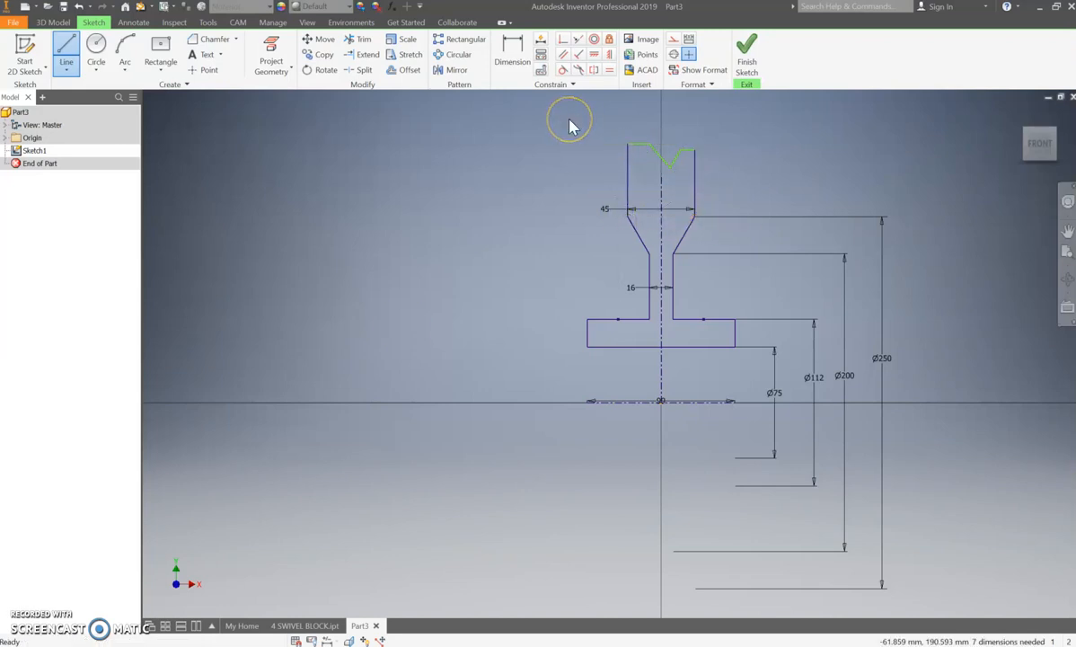
Align the two short top edges of the rim with a horizontal constraint between their midpoints.
left_click(594, 54)
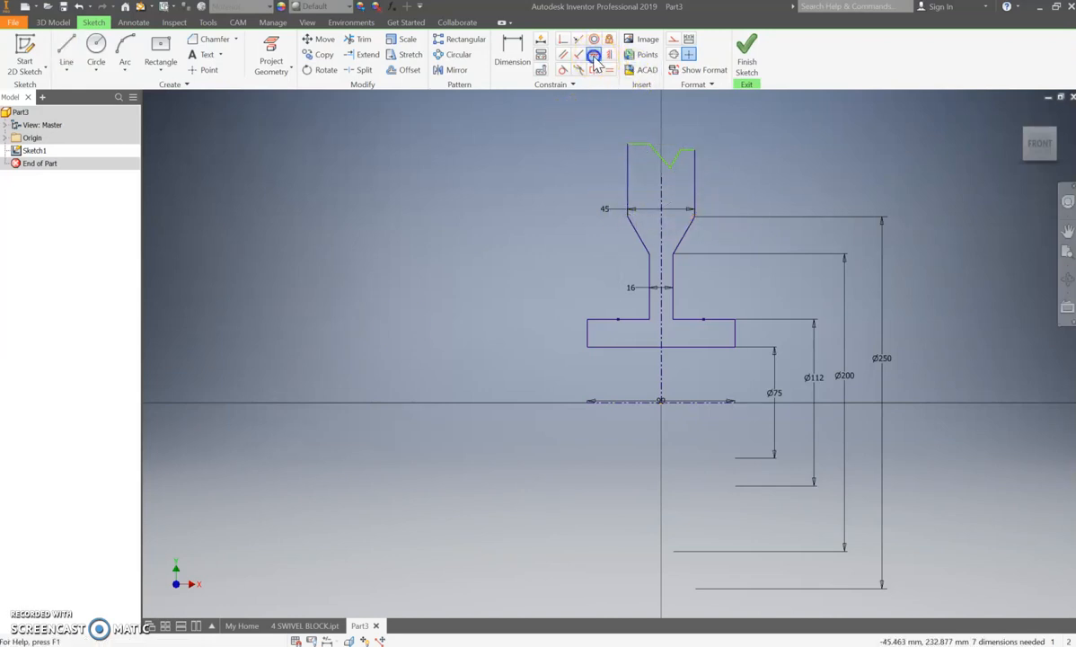
left_click(638, 145)
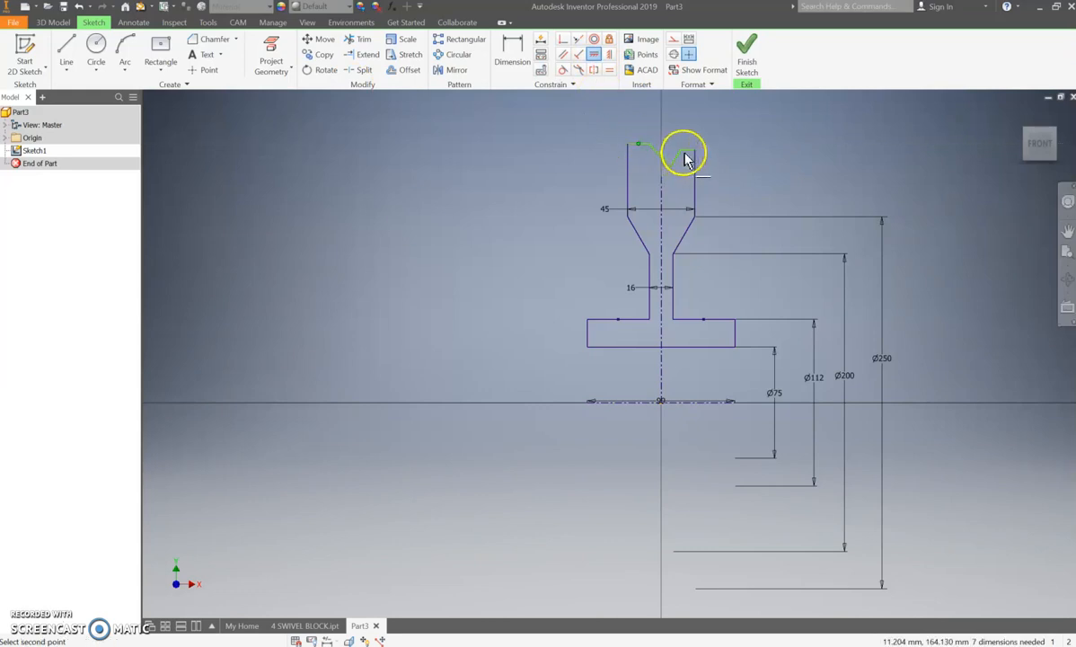
left_click(686, 151)
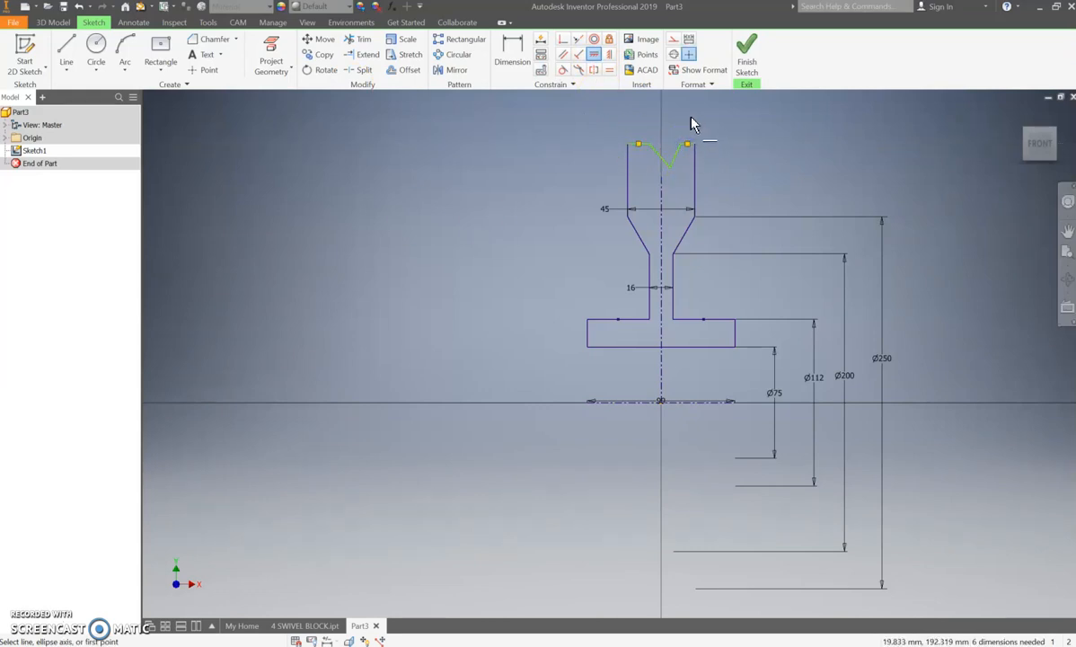
left_click(647, 109)
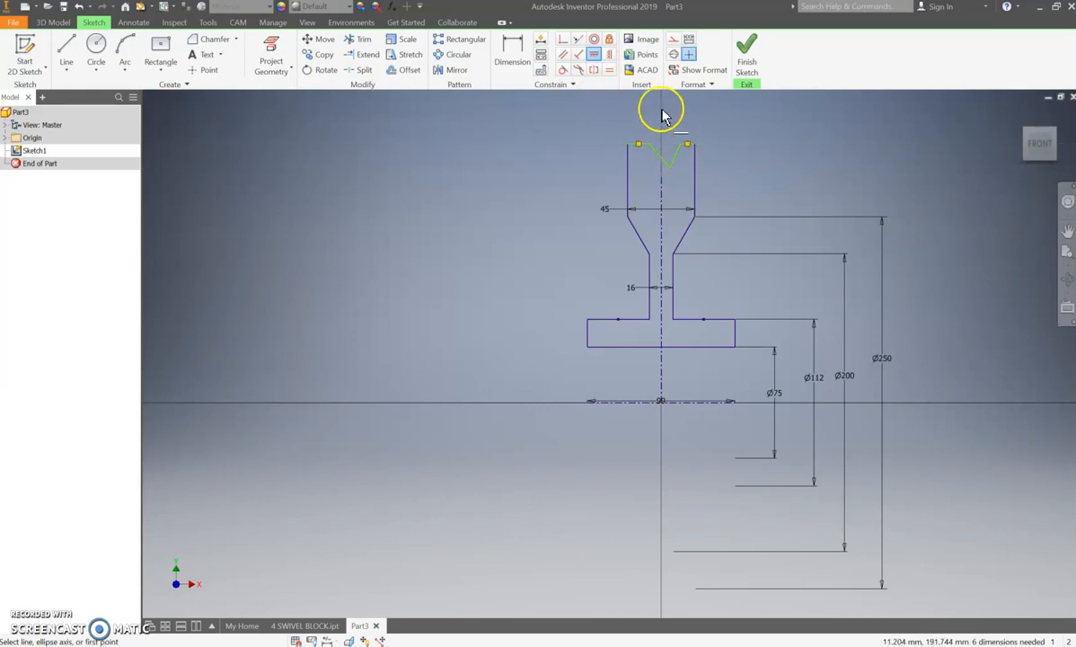
Align the bottom point of the V-groove vertically with the sketch origin.
left_click(609, 57)
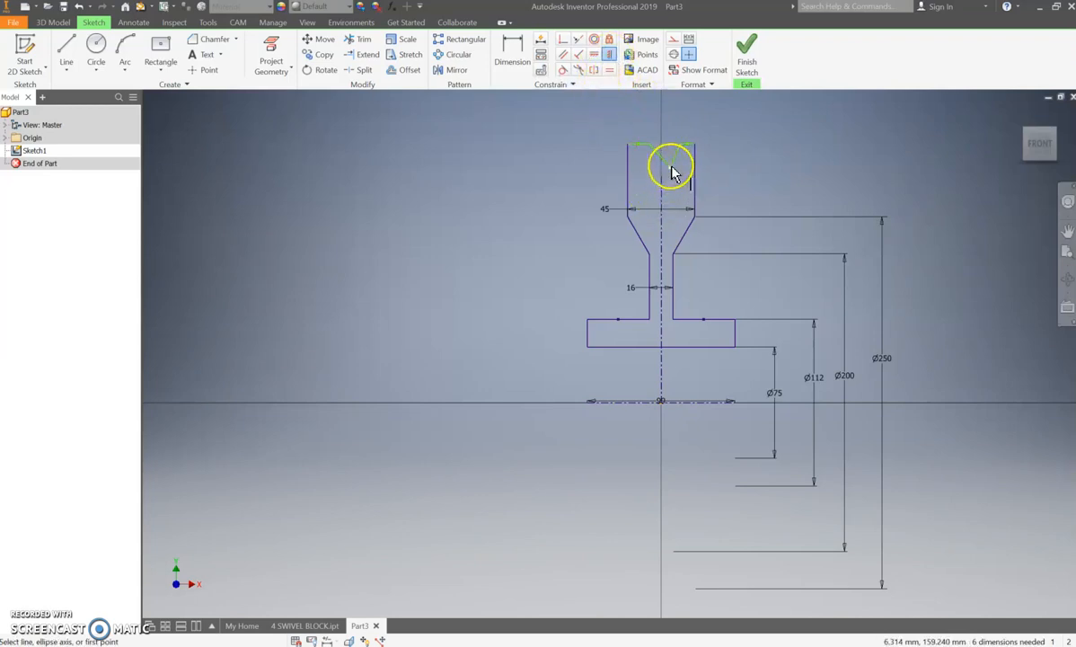
left_click(671, 170)
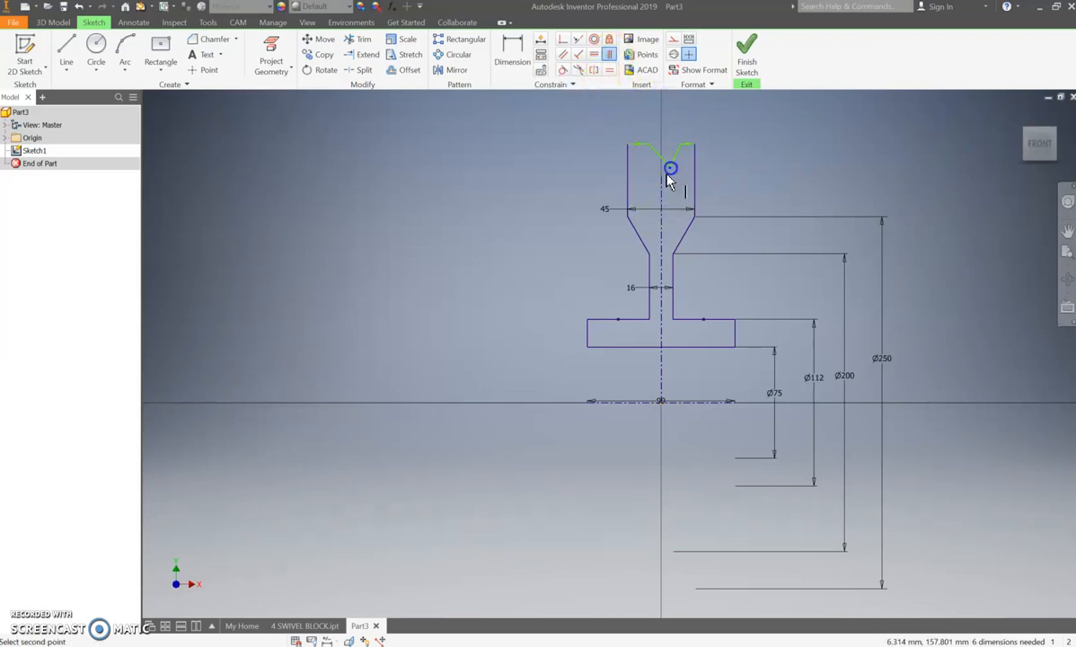
left_click(661, 404)
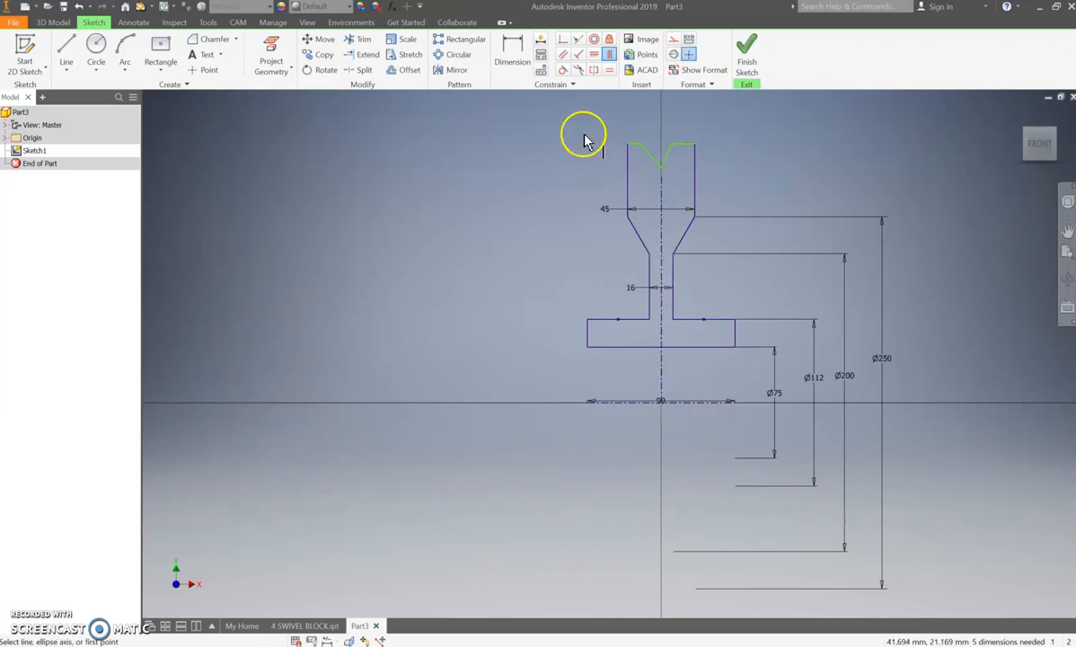
Make the two upper endpoints of the V-groove symmetric about the vertical centerline.
left_click(594, 70)
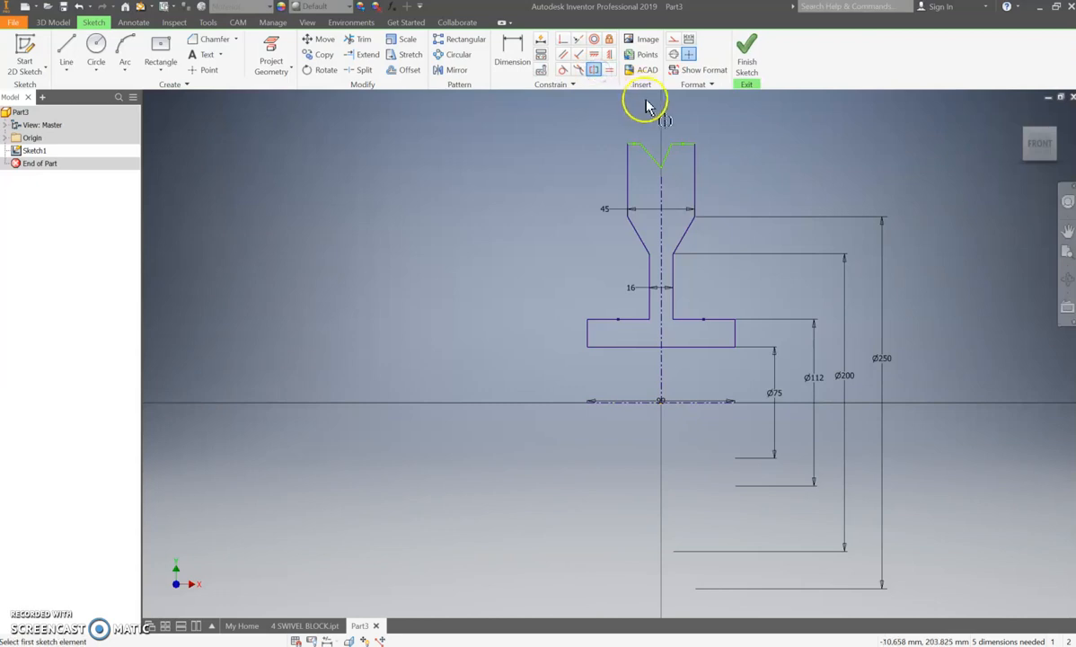
left_click(639, 146)
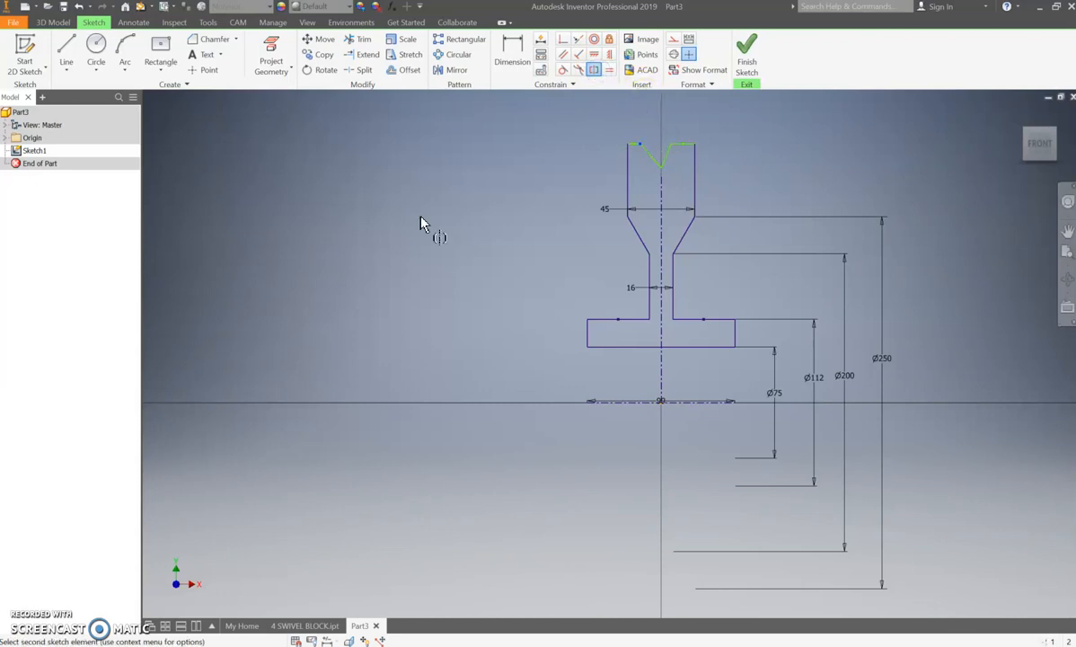
left_click(674, 146)
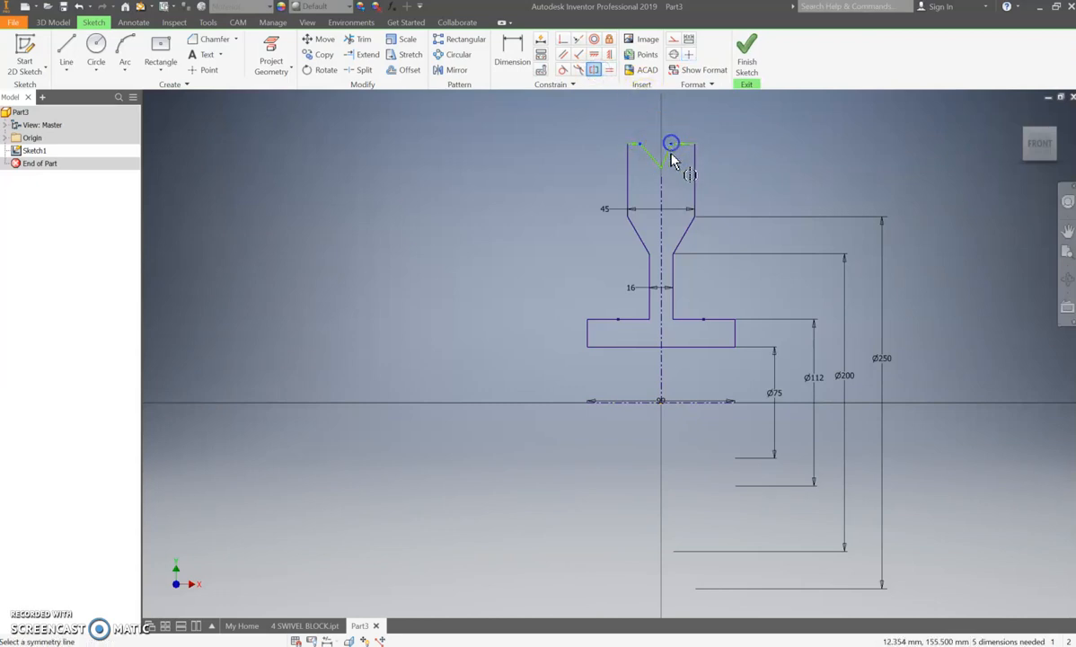
left_click(663, 199)
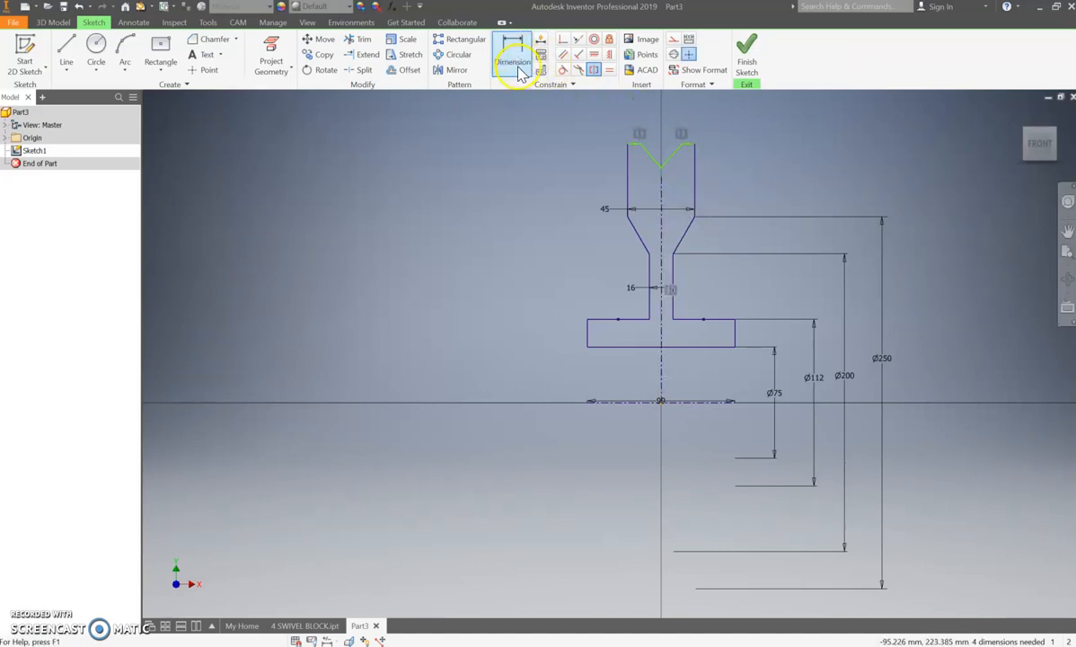
Align the bottom point of the V-groove horizontally with the outer endpoint of the slanted line.
left_click(593, 56)
left_click(661, 167)
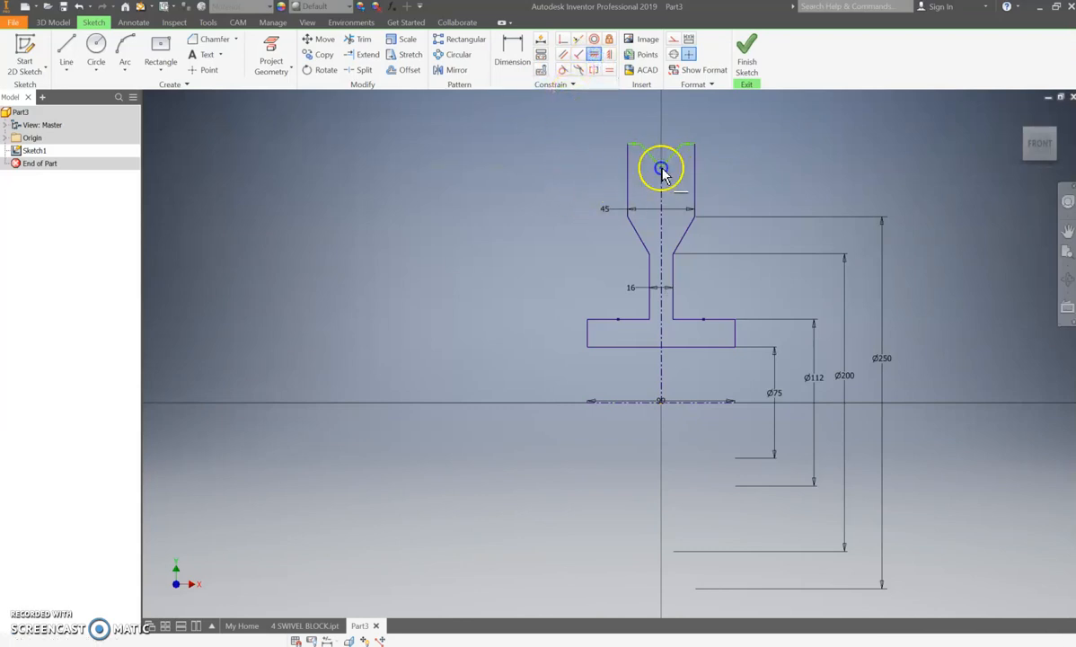
left_click(629, 218)
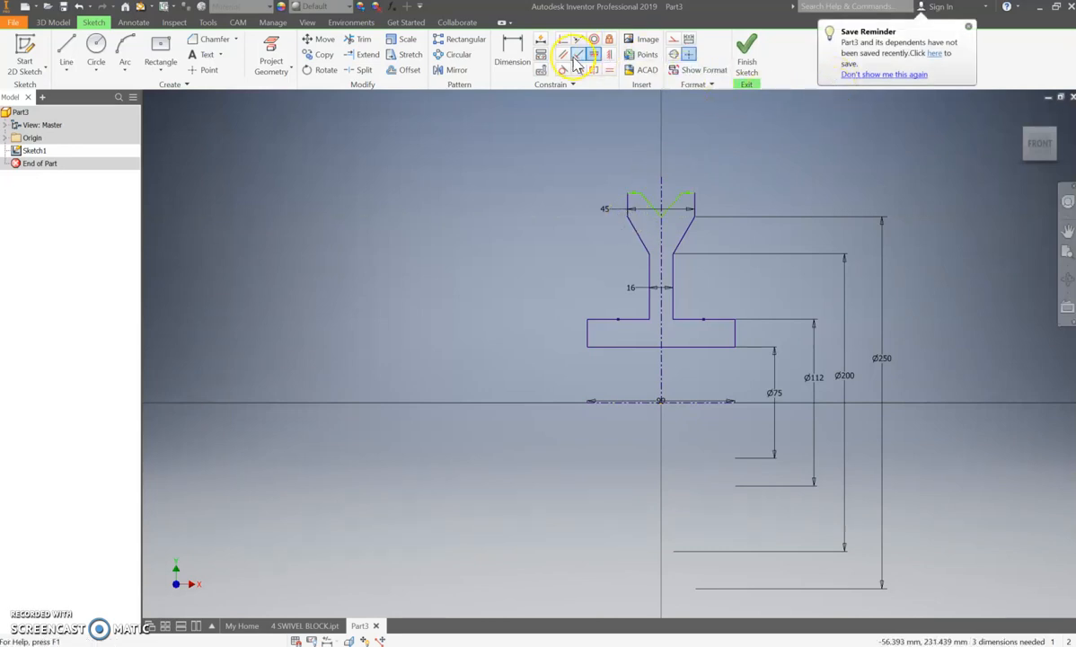
Dimension the rim's top edge from the horizontal centerline as a 310 mm diameter.
left_click(513, 50)
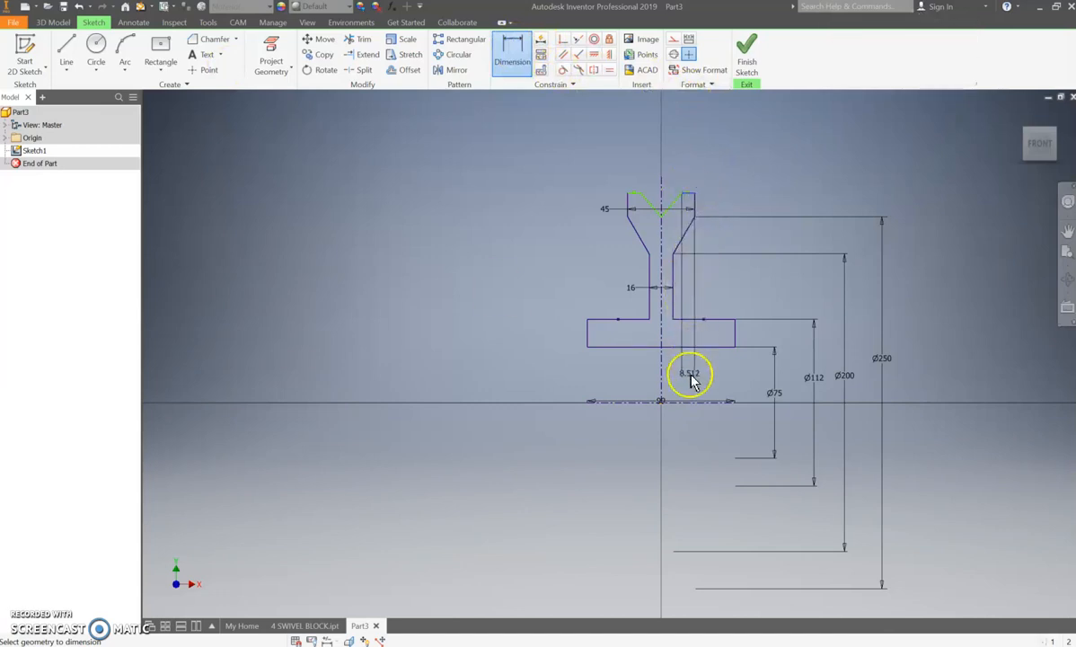
left_click(696, 406)
left_click(921, 385)
left_click(920, 381)
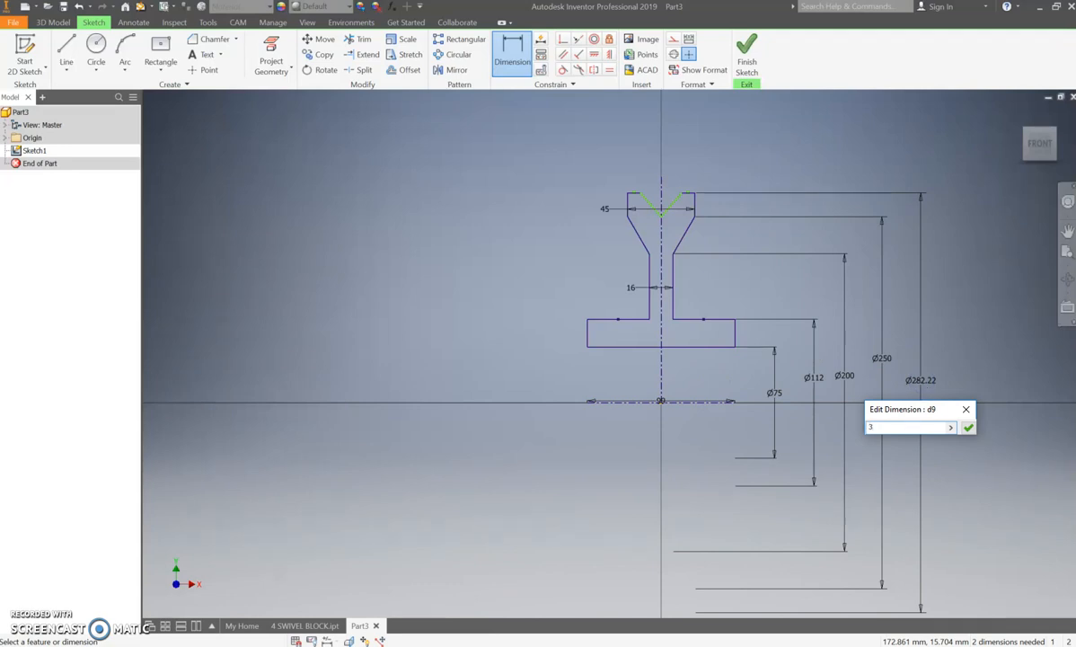
type("310")
key("Return")
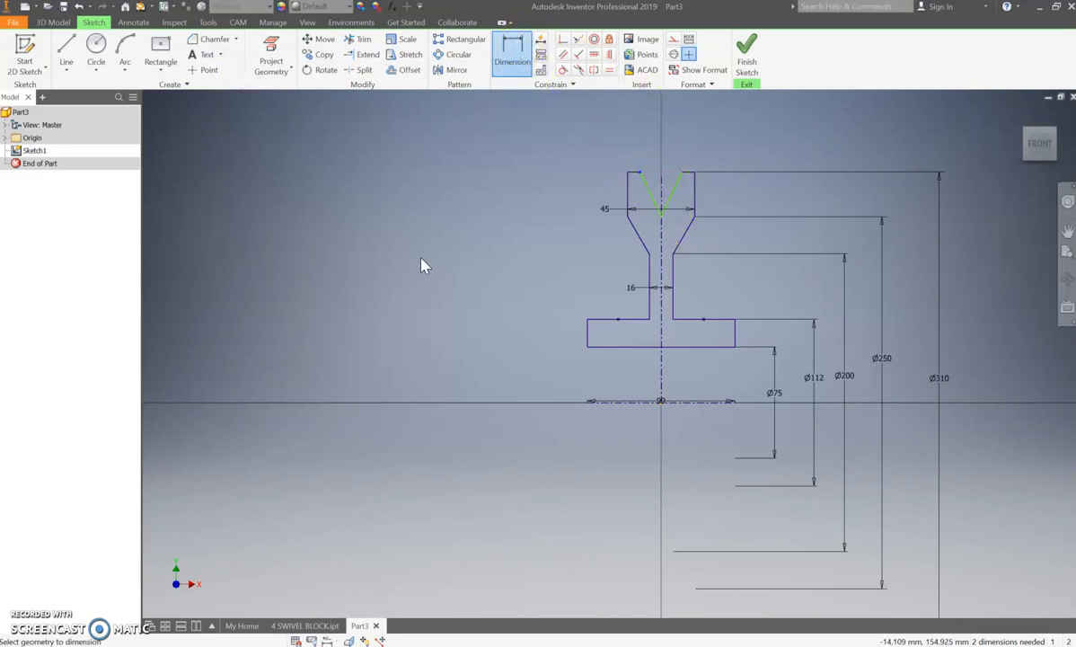
Dimension the opening width of the V-groove as 35 mm.
left_click(663, 144)
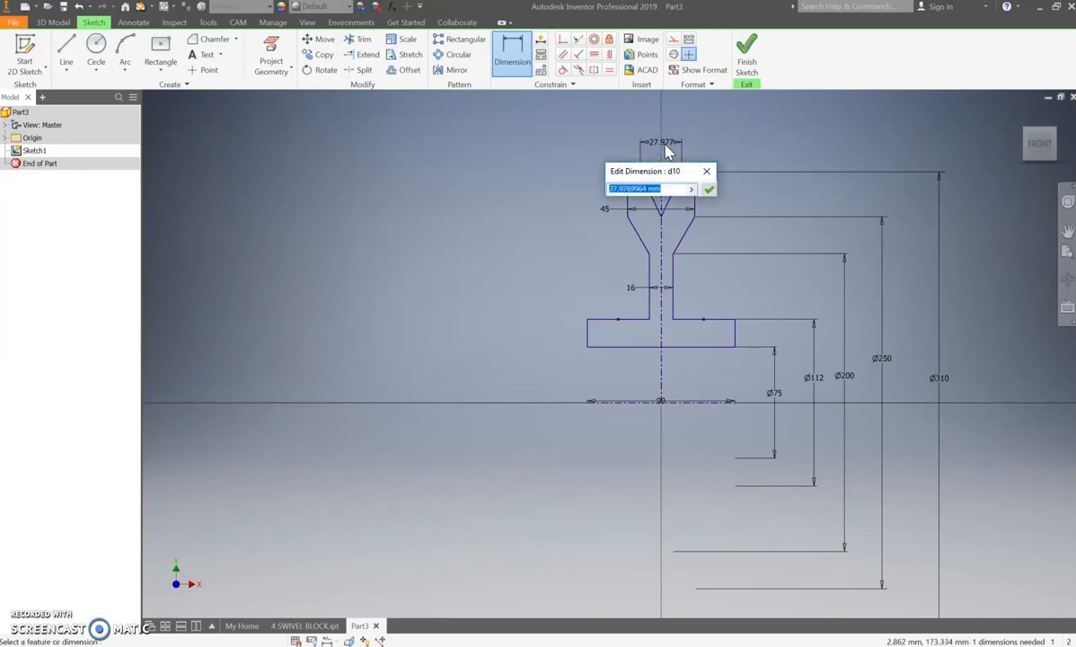
key("Return")
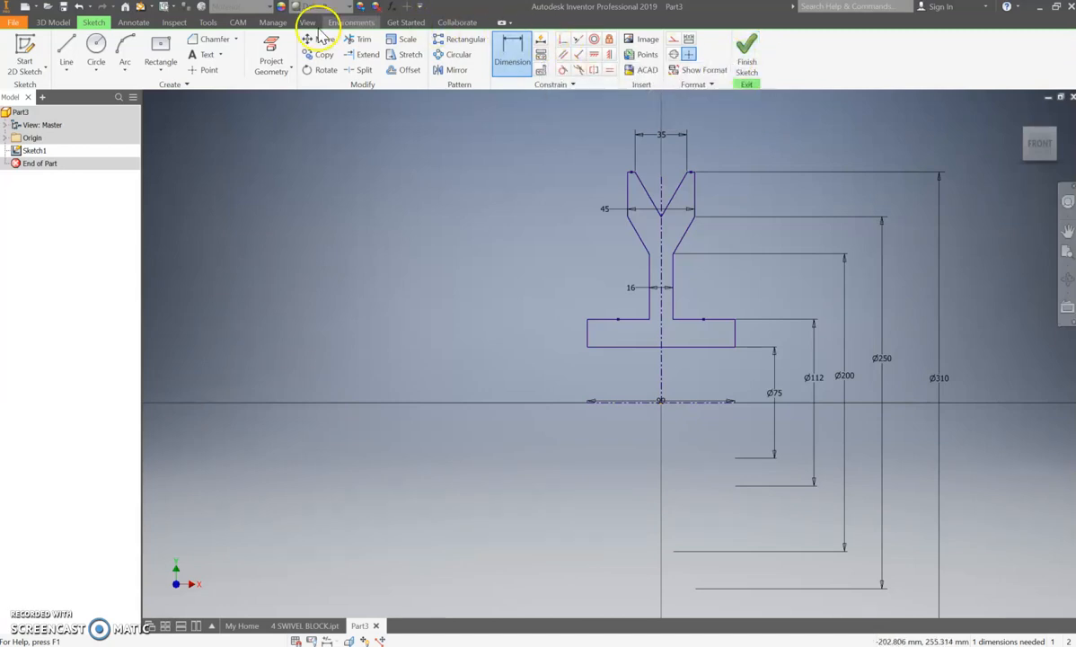
Fillet both corners where the web meets the hub with a 10 mm radius.
left_click(236, 41)
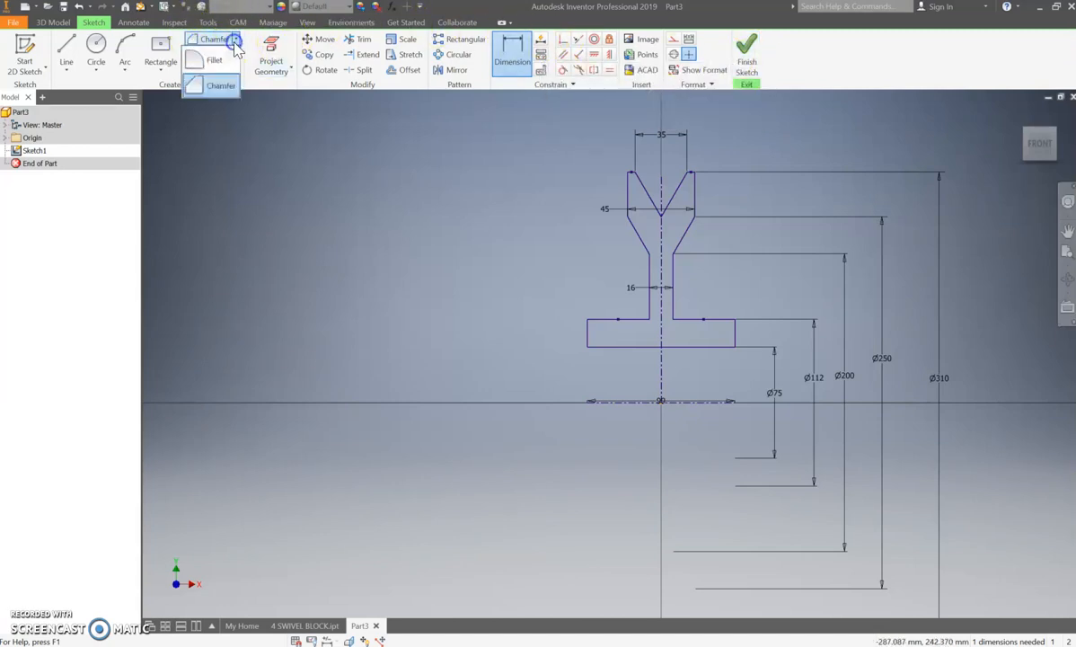
left_click(213, 59)
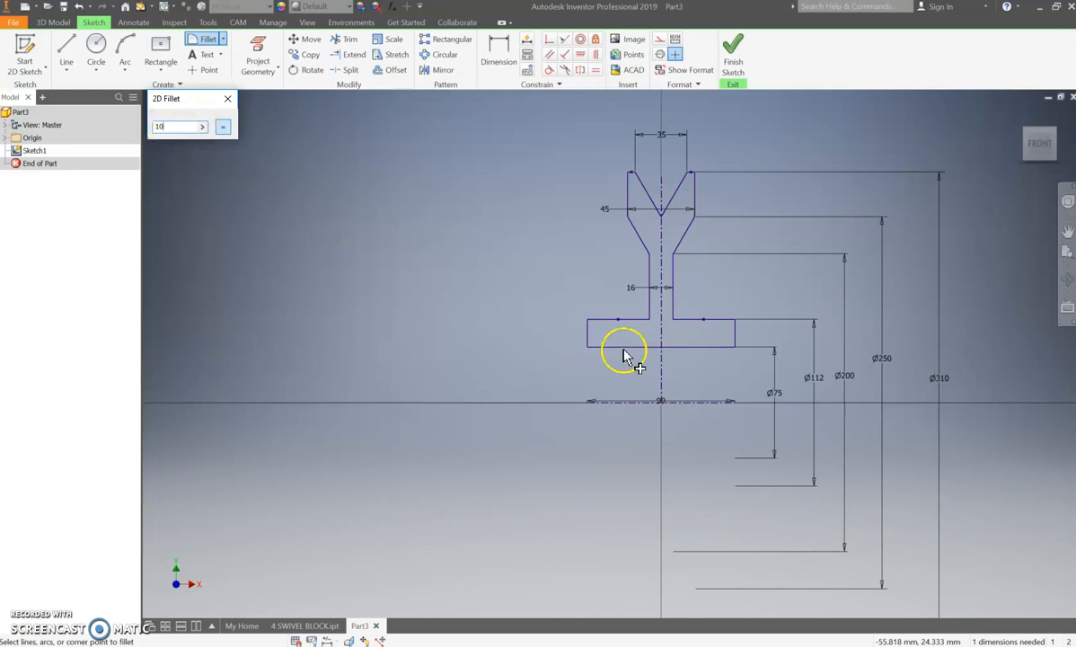
left_click(641, 321)
left_click(649, 307)
left_click(680, 318)
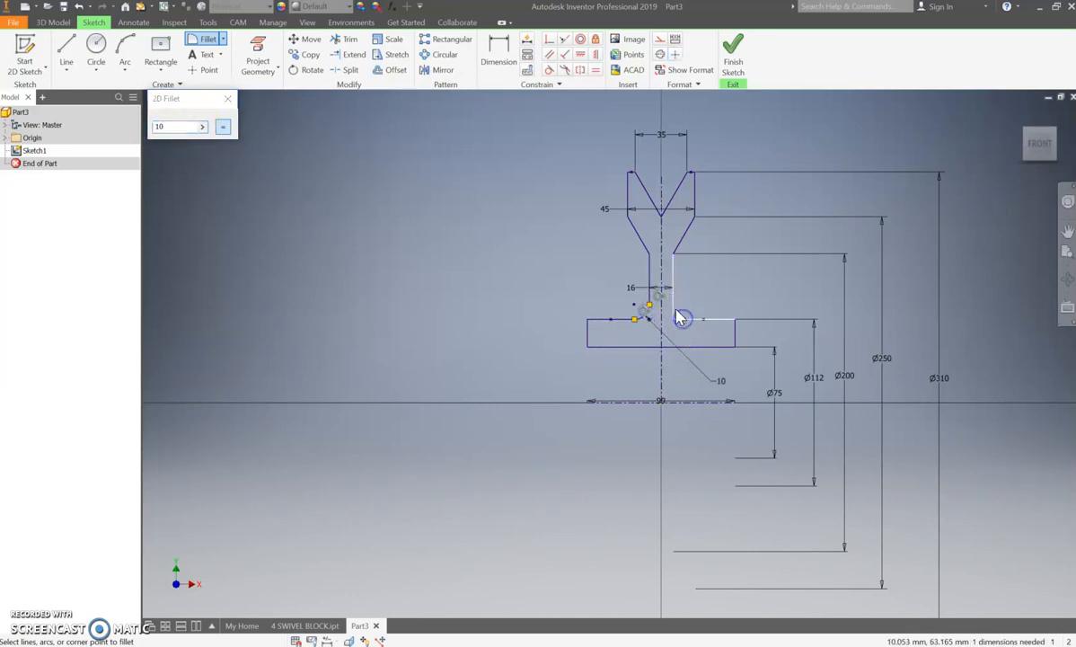
left_click(710, 319)
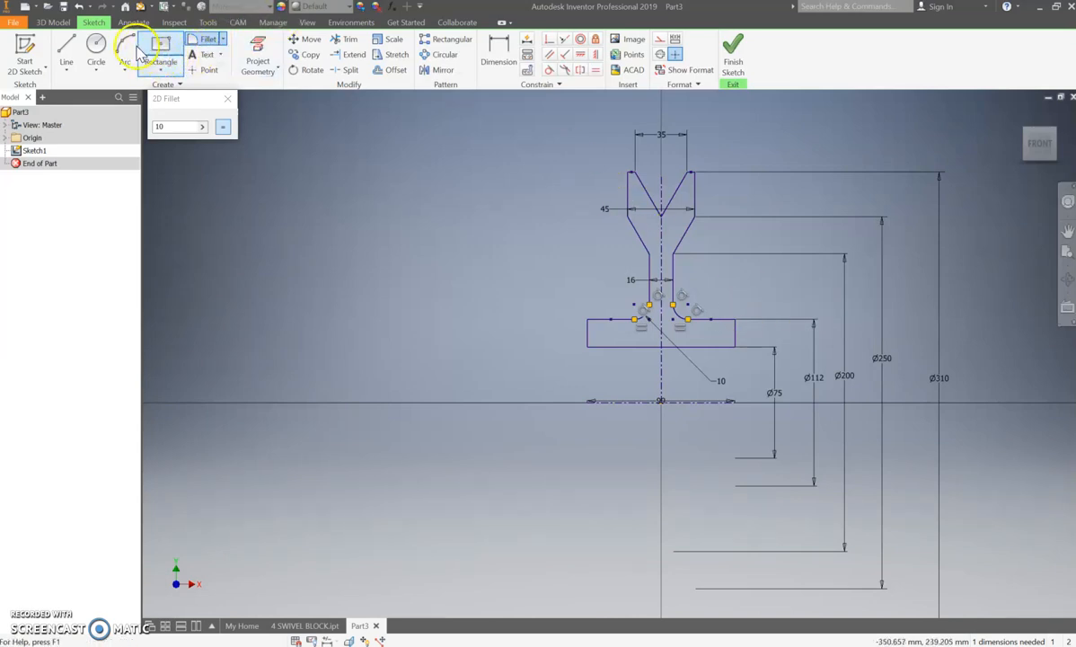
Round the bottom of the V-groove with an 8 mm fillet and finish the sketch.
left_click(198, 42)
left_click(160, 125)
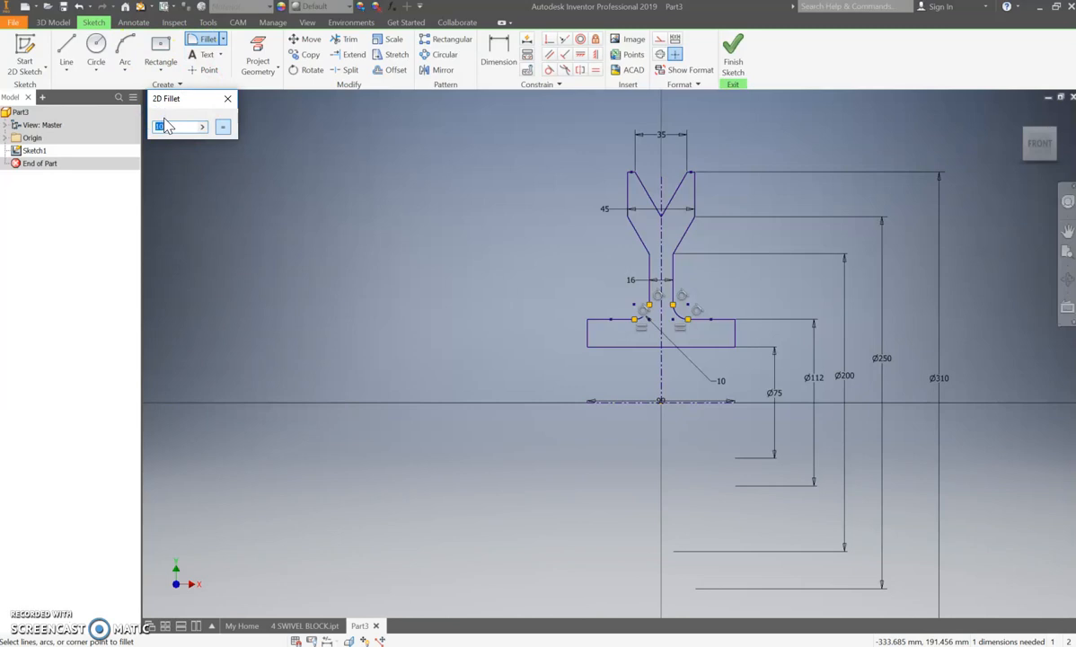
left_click(670, 204)
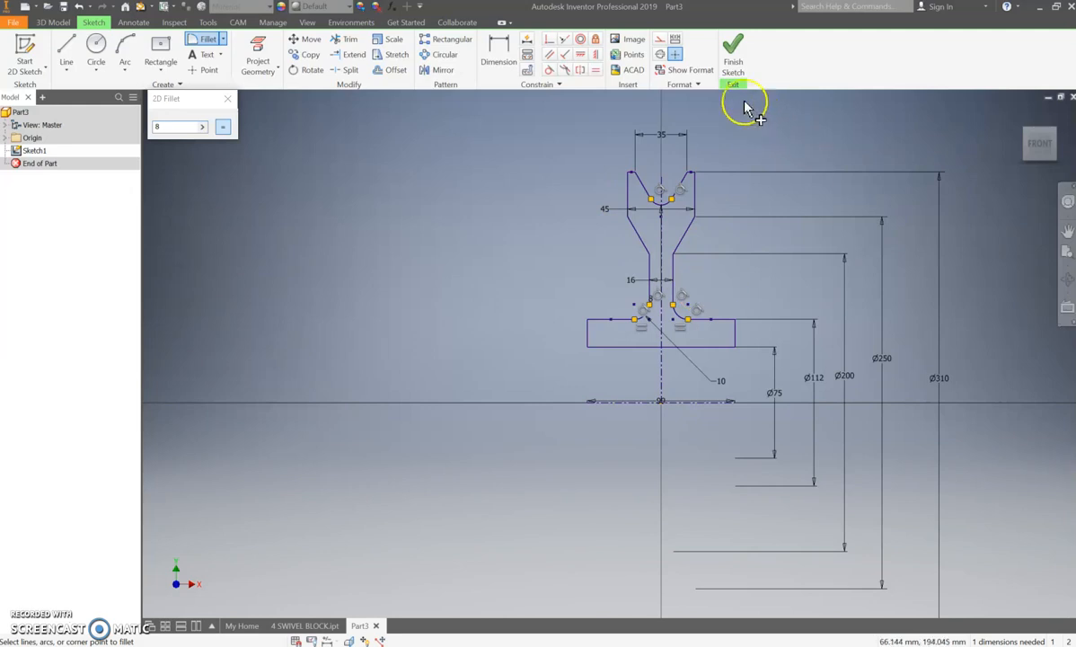
left_click(733, 49)
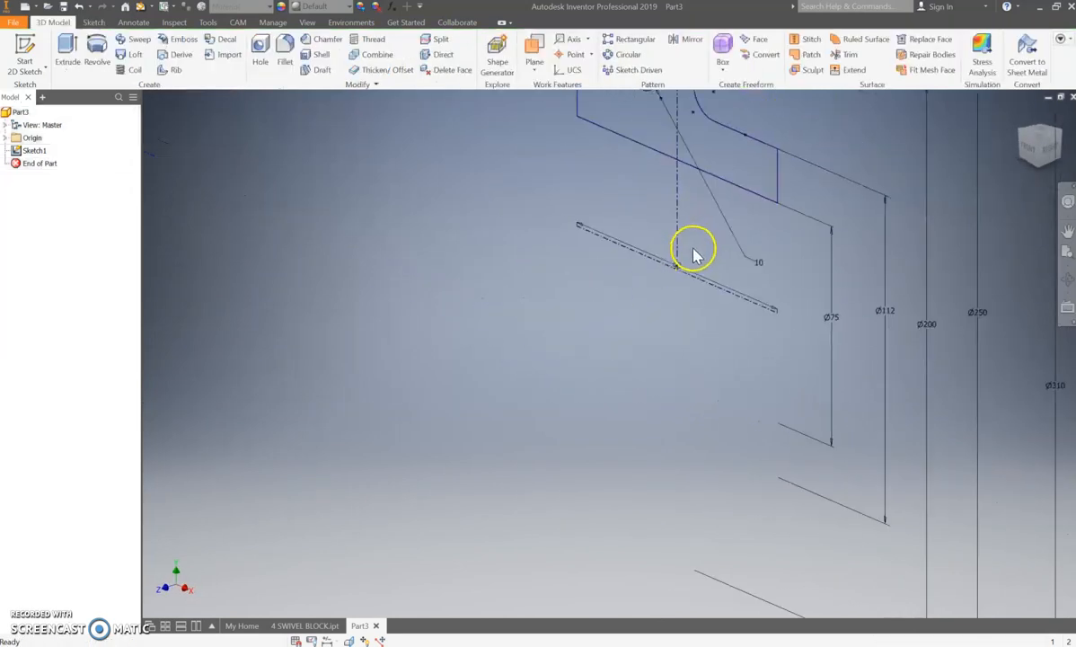
Revolve the sheave profile fully around the horizontal centerline into a solid body.
scroll(692, 254, "up", 3)
middle_click_drag(689, 254, 700, 403)
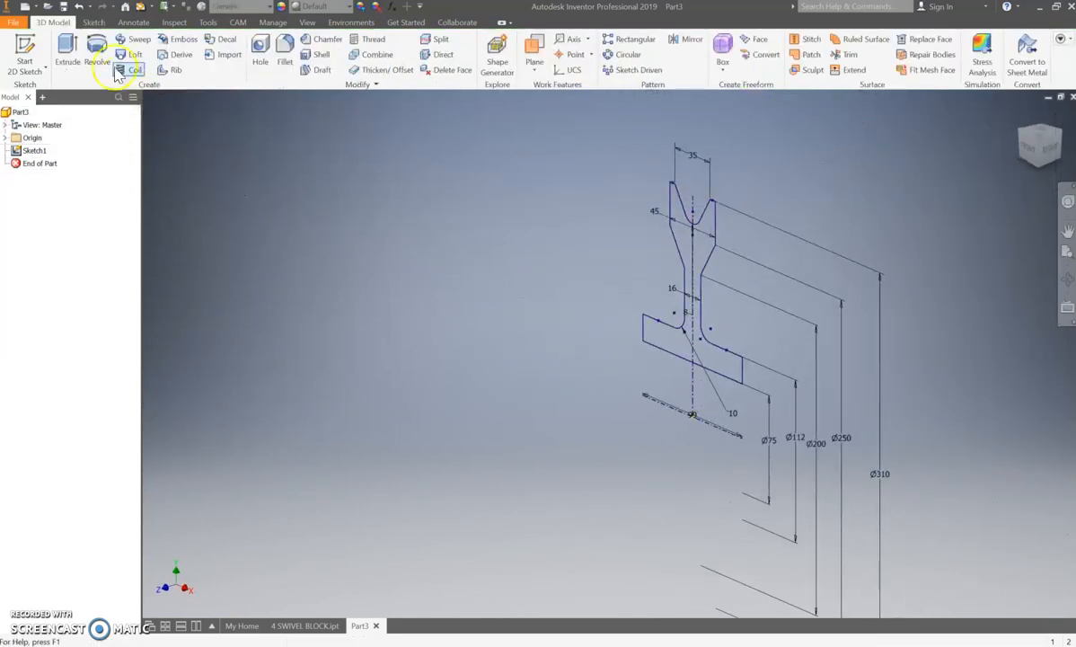
left_click(94, 47)
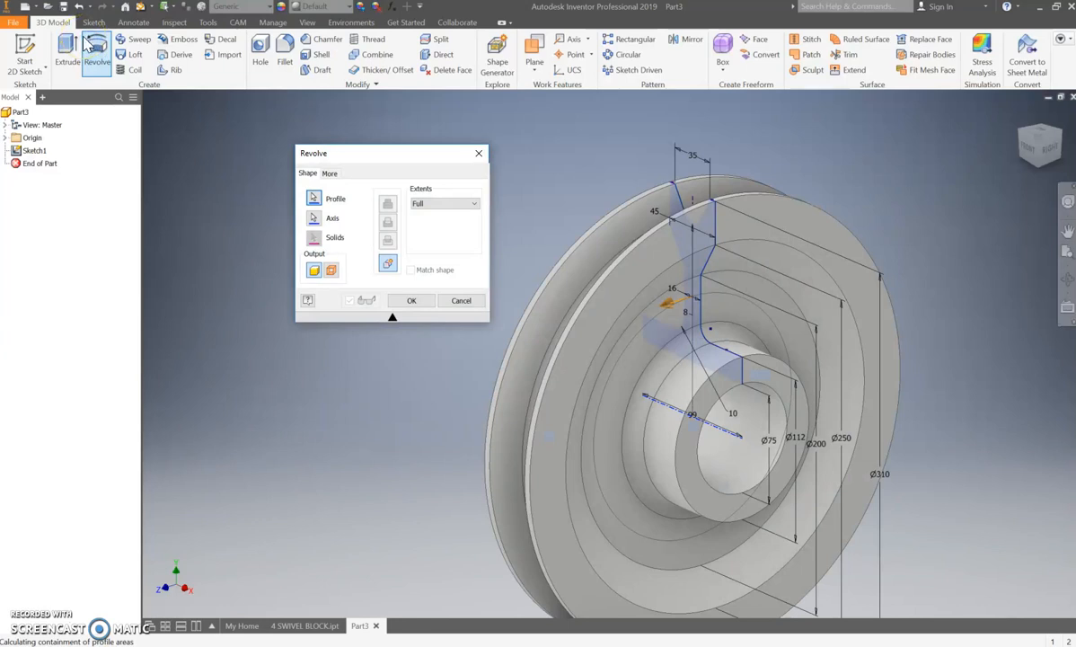
left_click(411, 305)
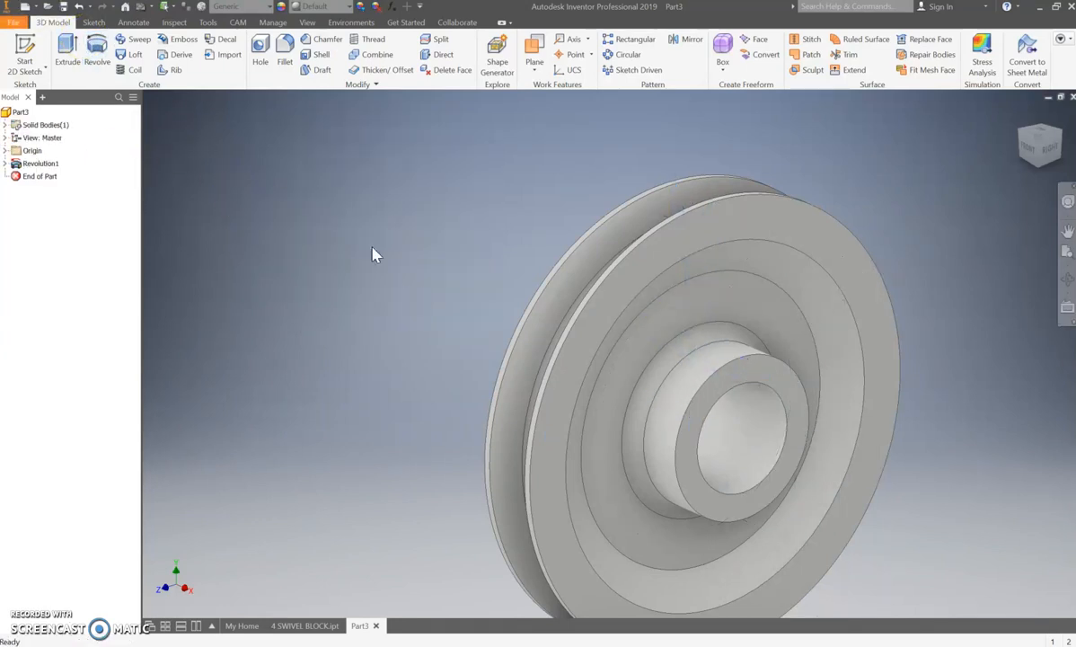
Assign the Iron, Cast material to the sheave.
left_click(238, 7)
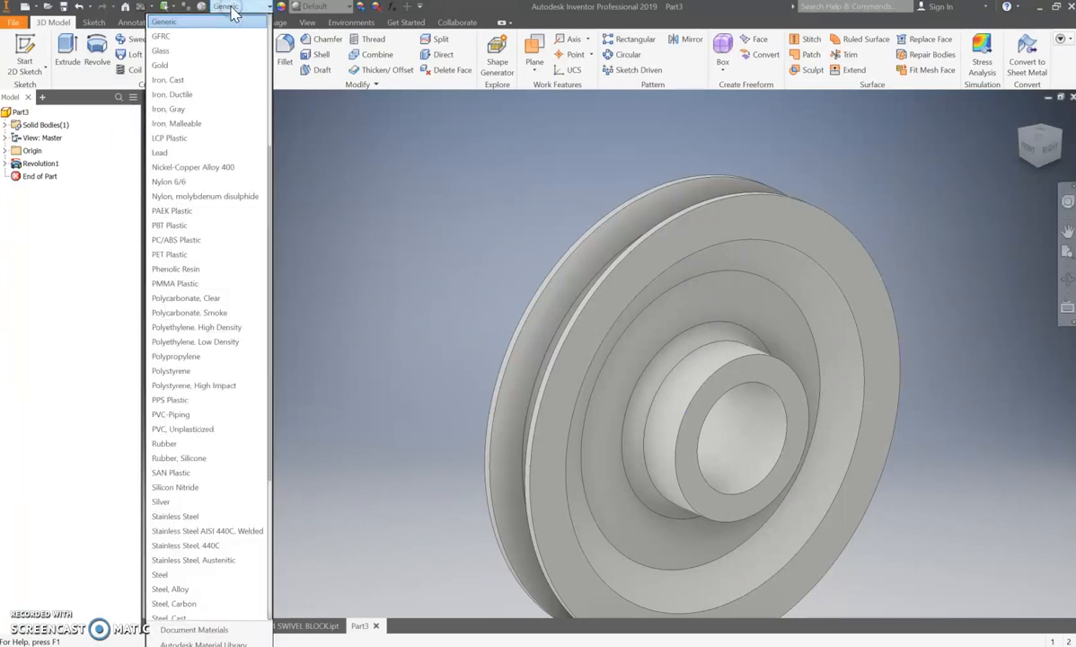
left_click(212, 80)
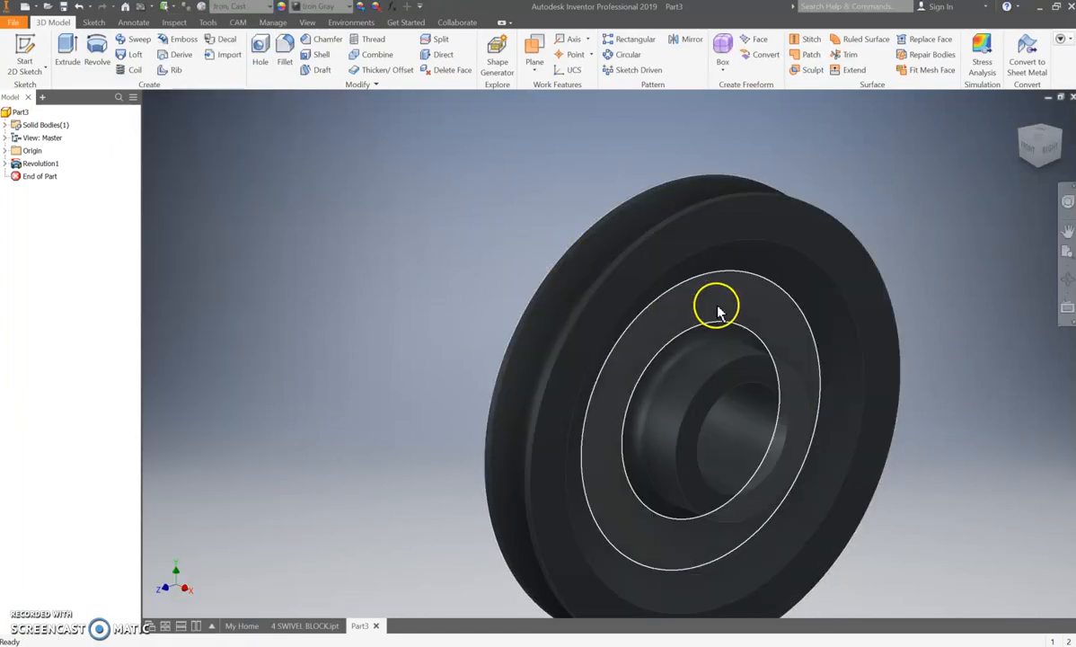
Change the whole sheave's appearance to Smooth - Yellow.
scroll(720, 310, "up", 5)
scroll(593, 233, "down", 3)
scroll(503, 180, "up", 2)
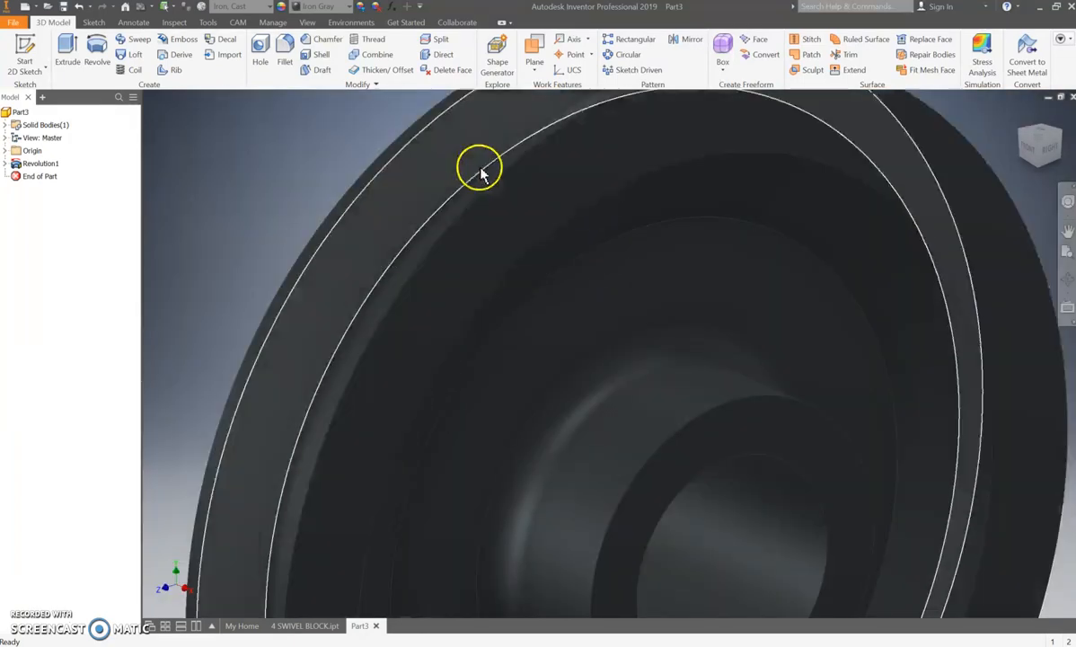
scroll(564, 180, "up", 2)
scroll(521, 198, "down", 2)
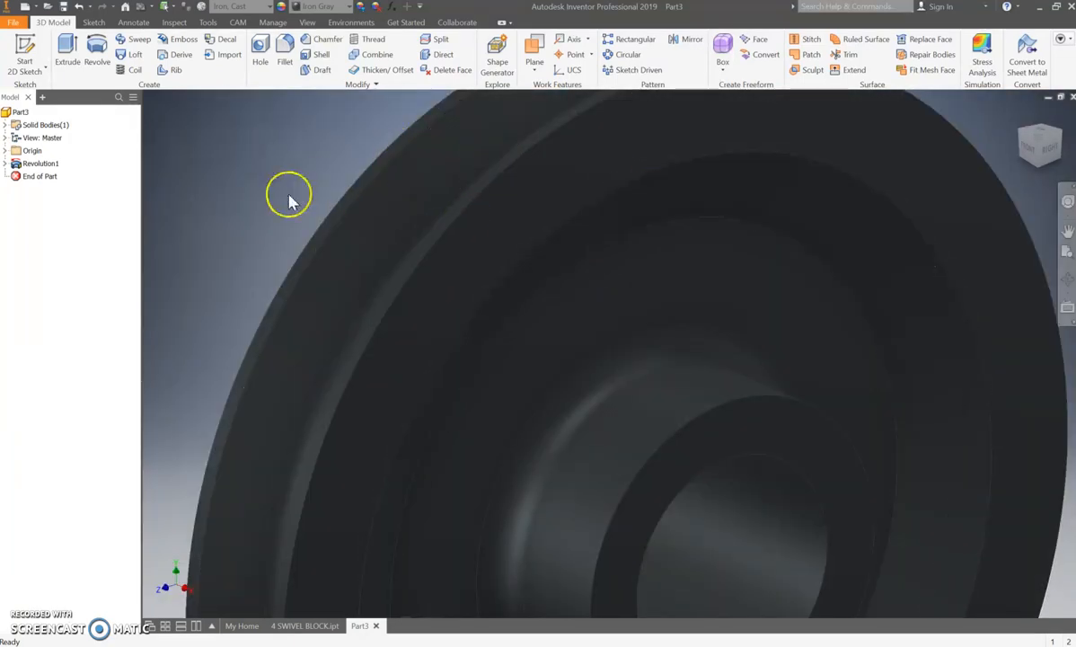
scroll(494, 288, "up", 4)
scroll(521, 299, "down", 5)
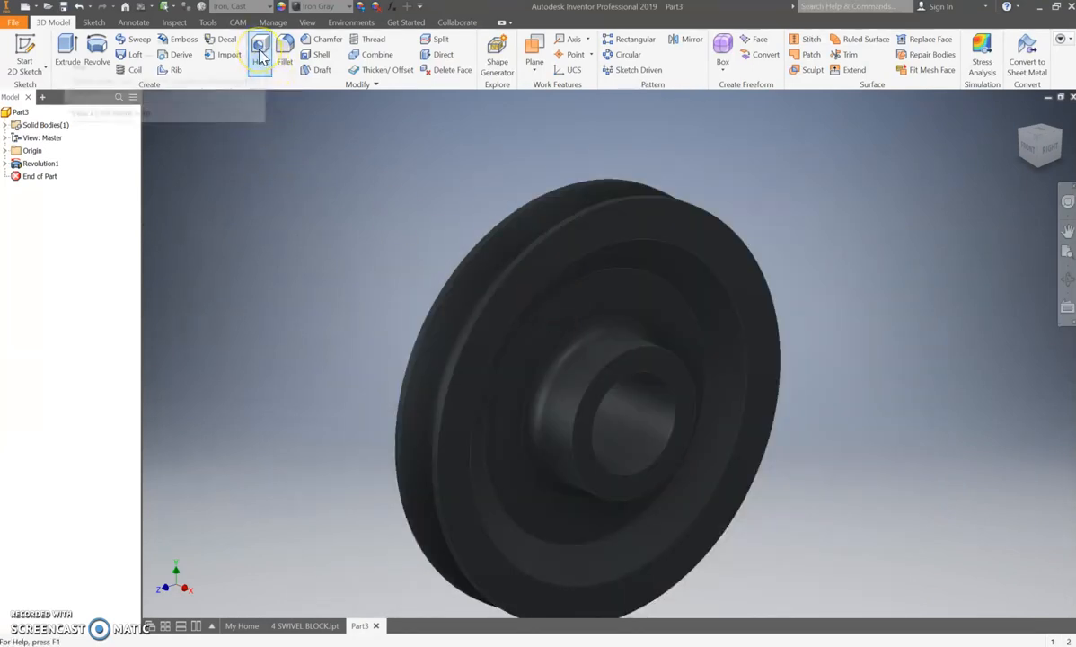
left_click(314, 7)
left_click(340, 9)
left_click(339, 11)
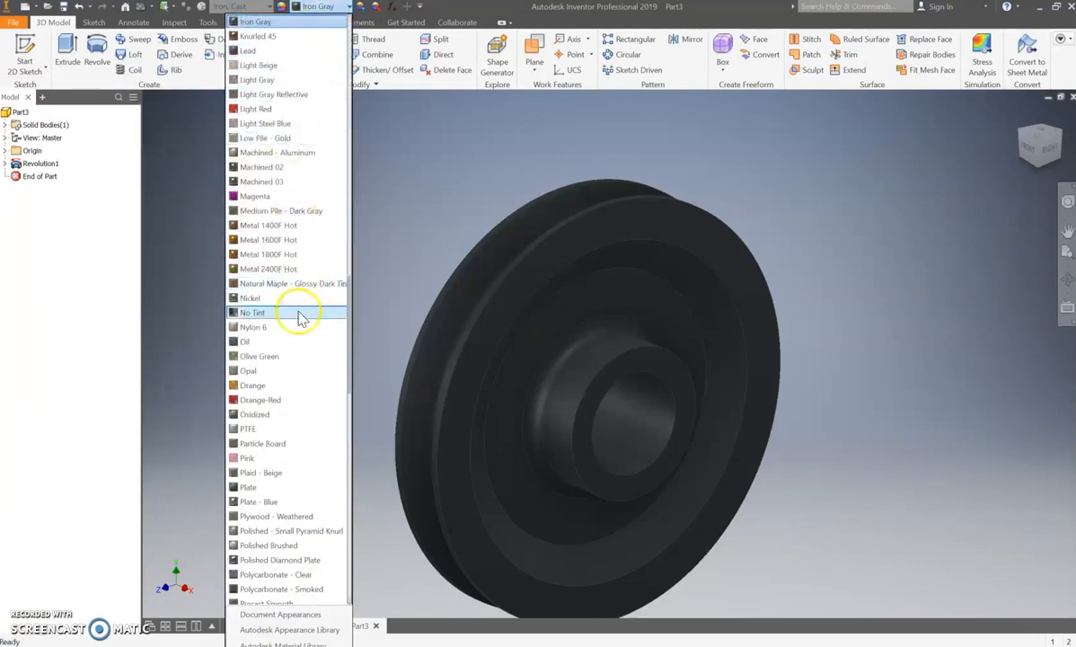
scroll(284, 360, "down", 7)
scroll(284, 377, "down", 9)
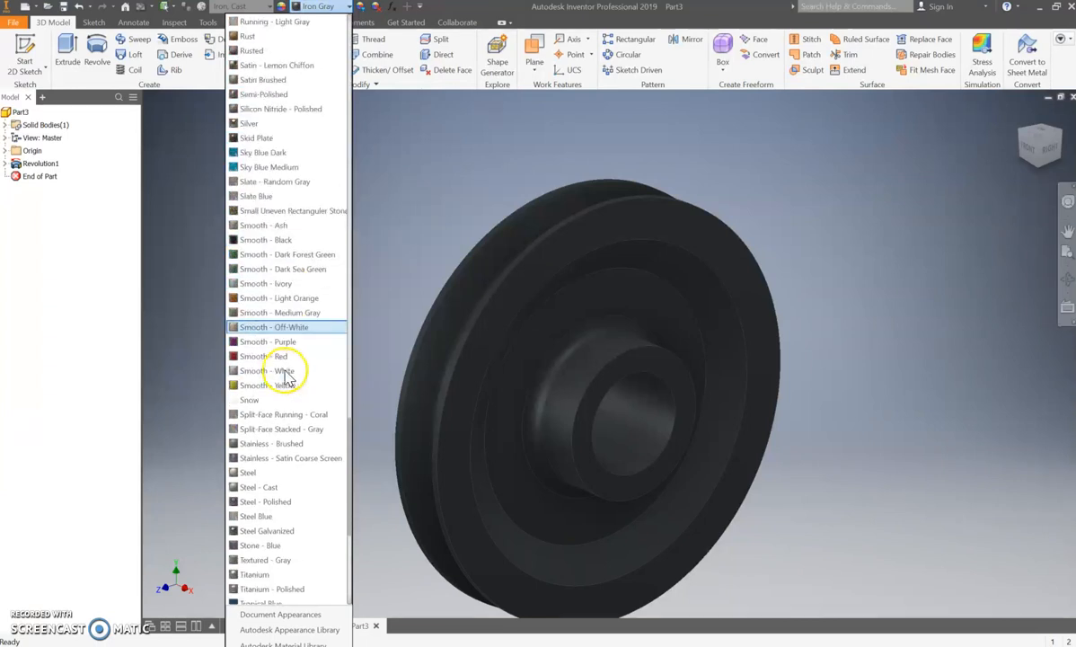
left_click(261, 386)
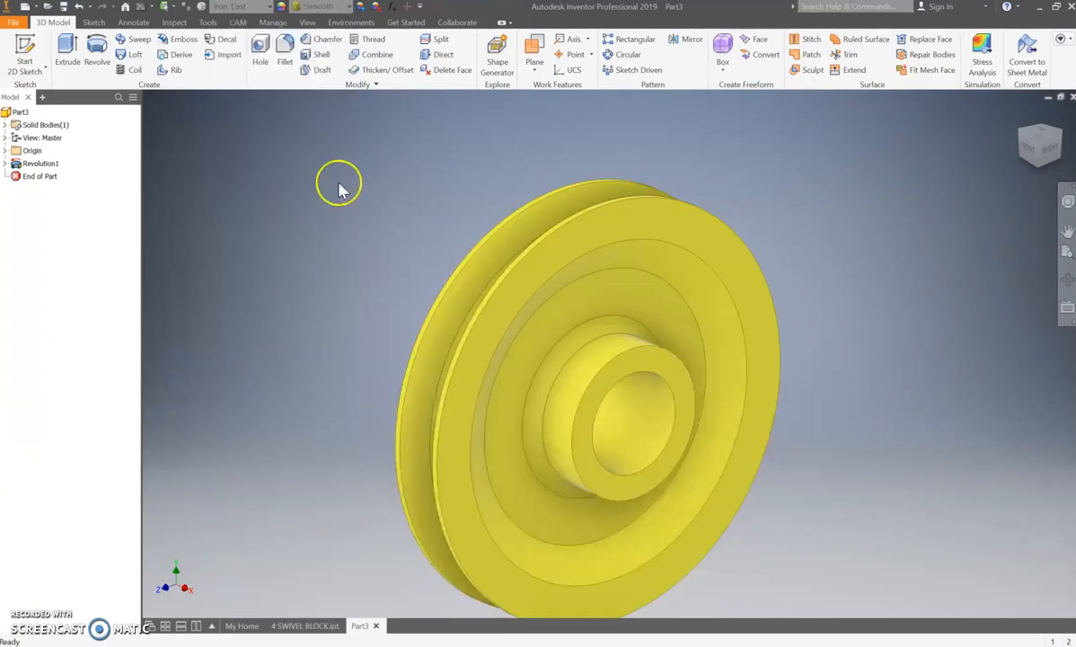
Apply a dark metallic appearance to the hub's bore and end faces and to the V-groove faces.
scroll(431, 171, "up", 3)
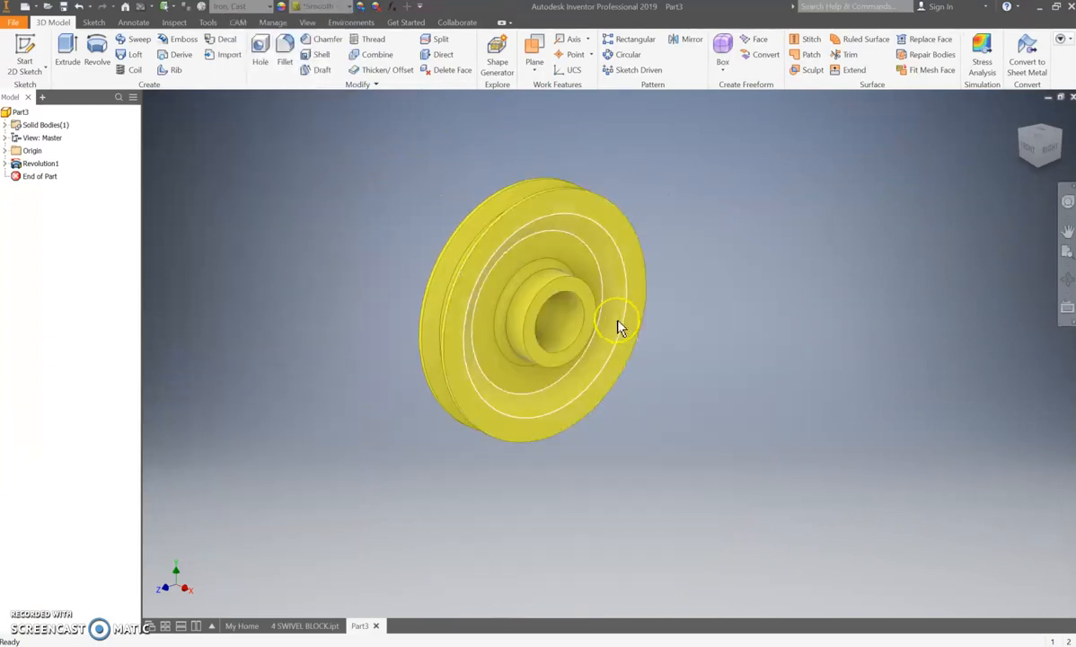
left_click(578, 297)
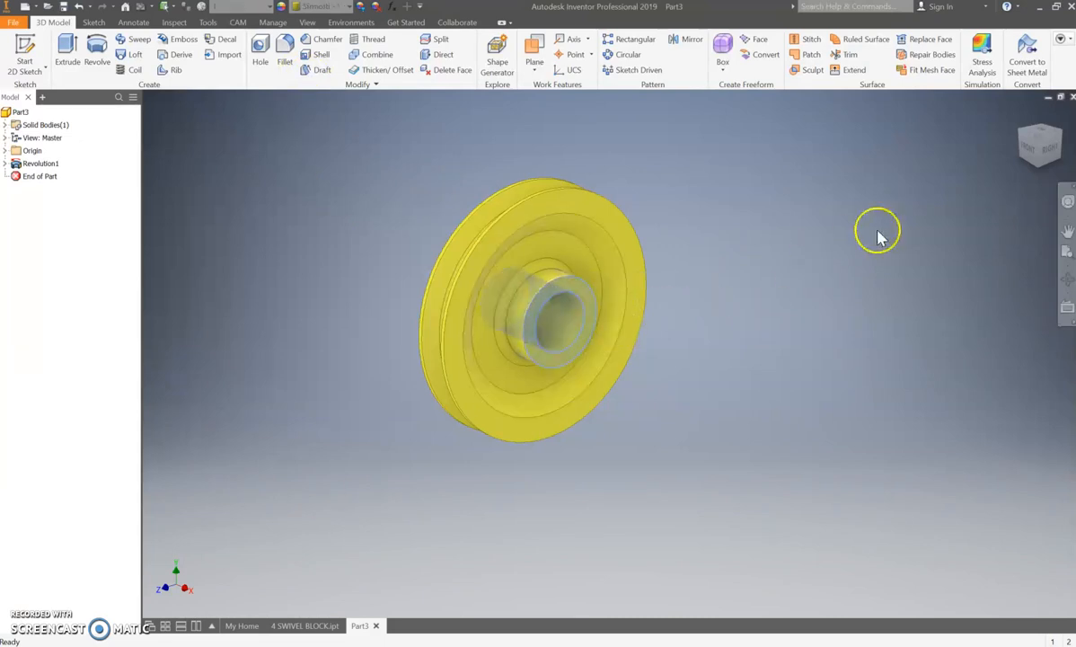
left_click(1019, 133)
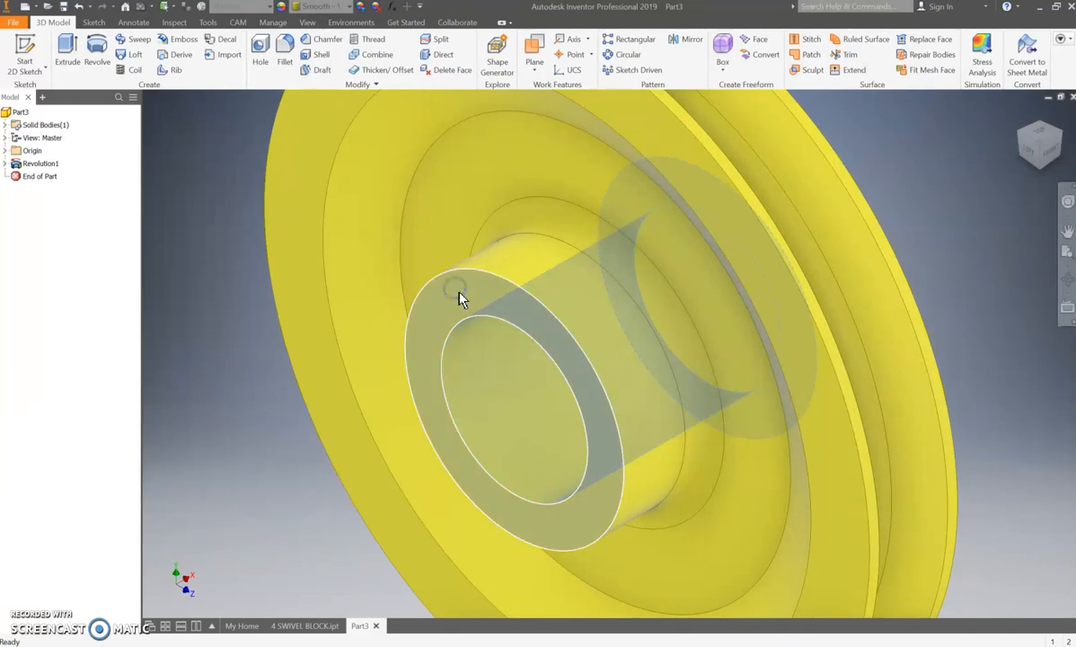
scroll(464, 296, "down", 5)
scroll(517, 211, "up", 3)
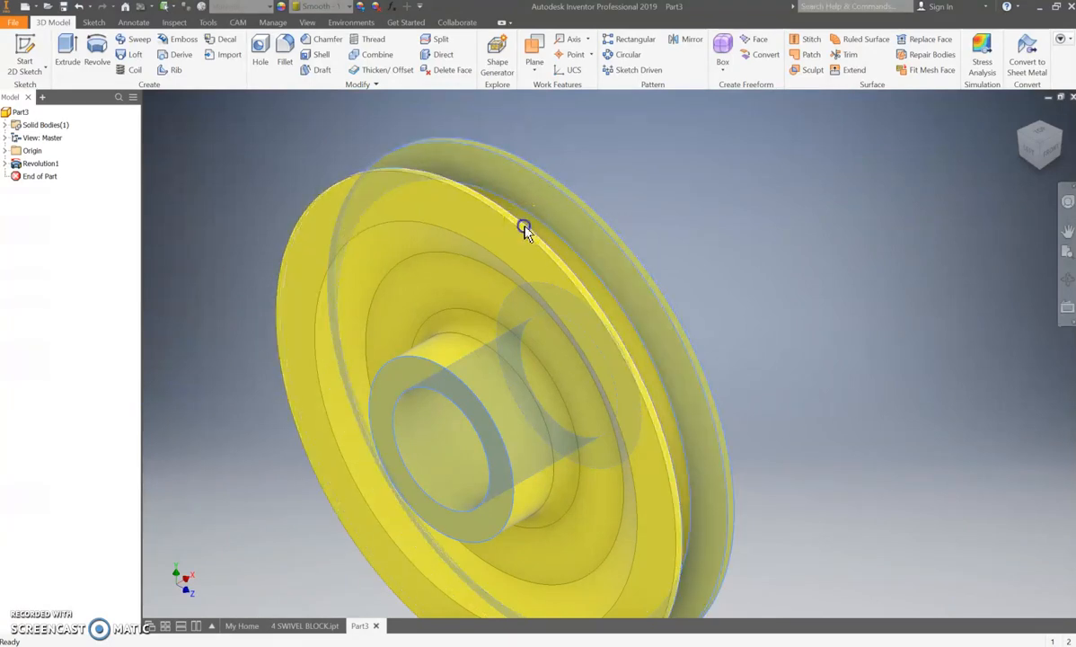
mouse_move(1042, 139)
left_click_drag(1060, 137, 762, 154)
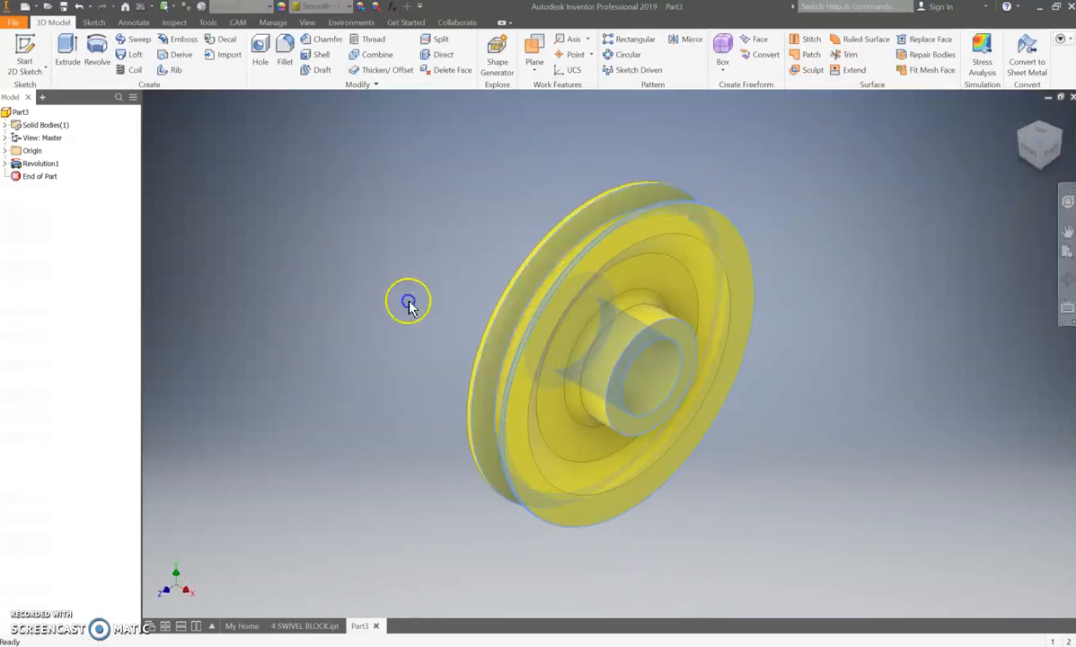
scroll(566, 266, "up", 5)
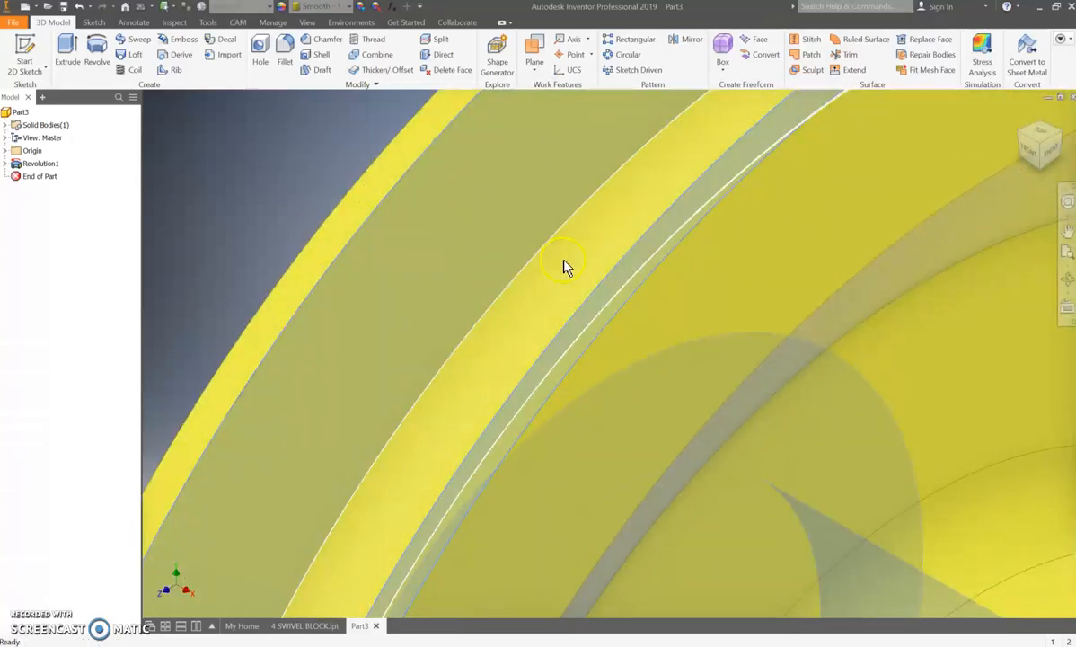
scroll(644, 238, "down", 5)
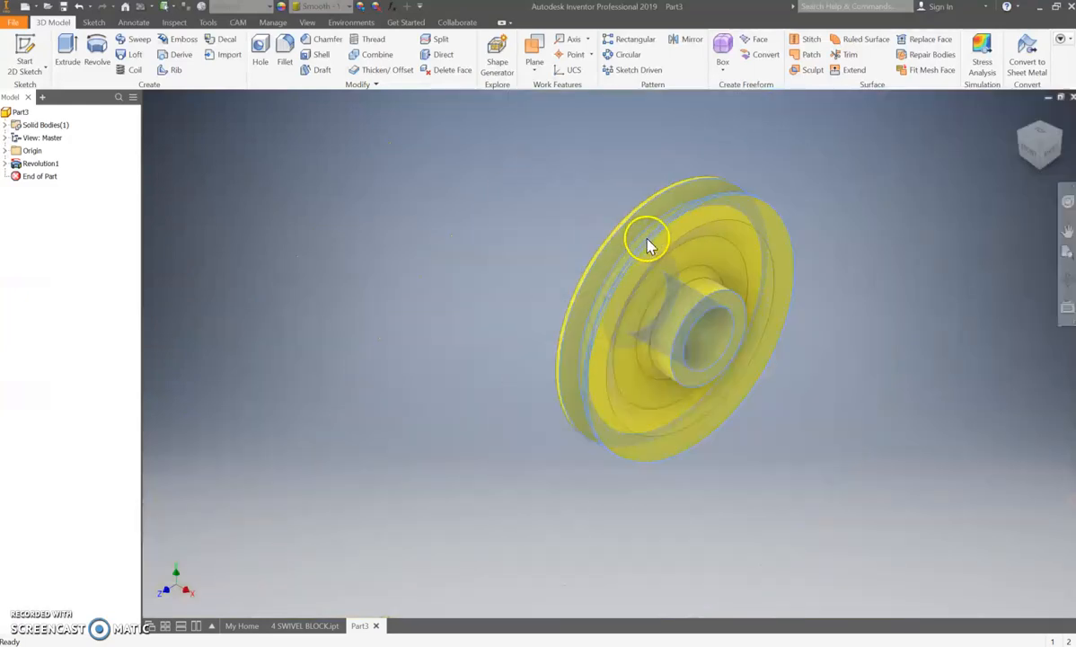
left_click(329, 8)
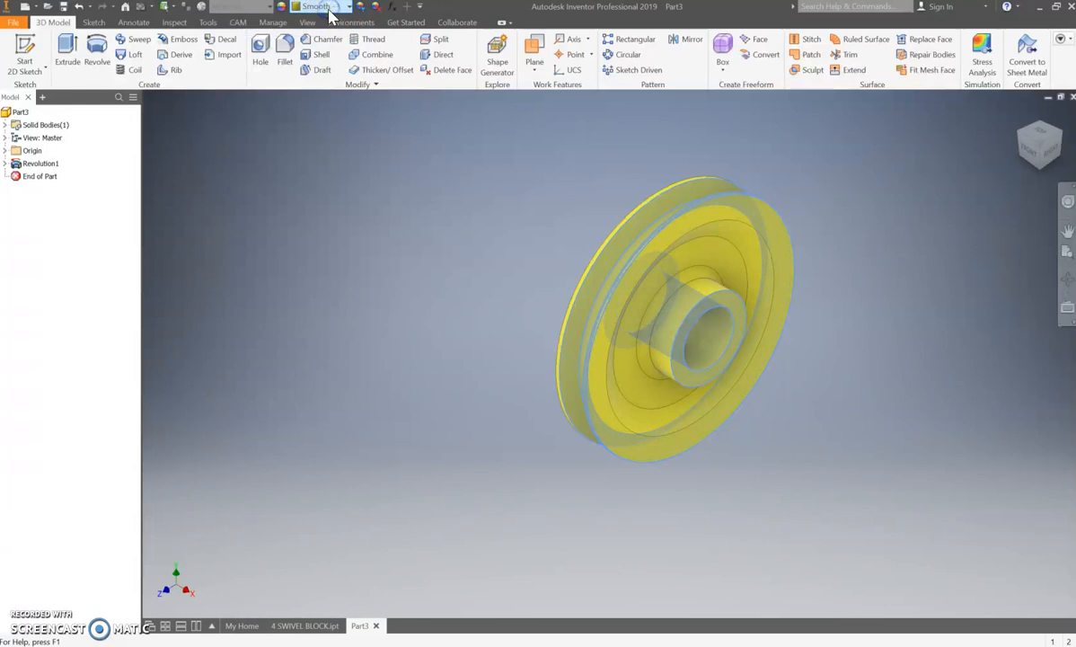
scroll(306, 198, "up", 20)
scroll(306, 197, "up", 8)
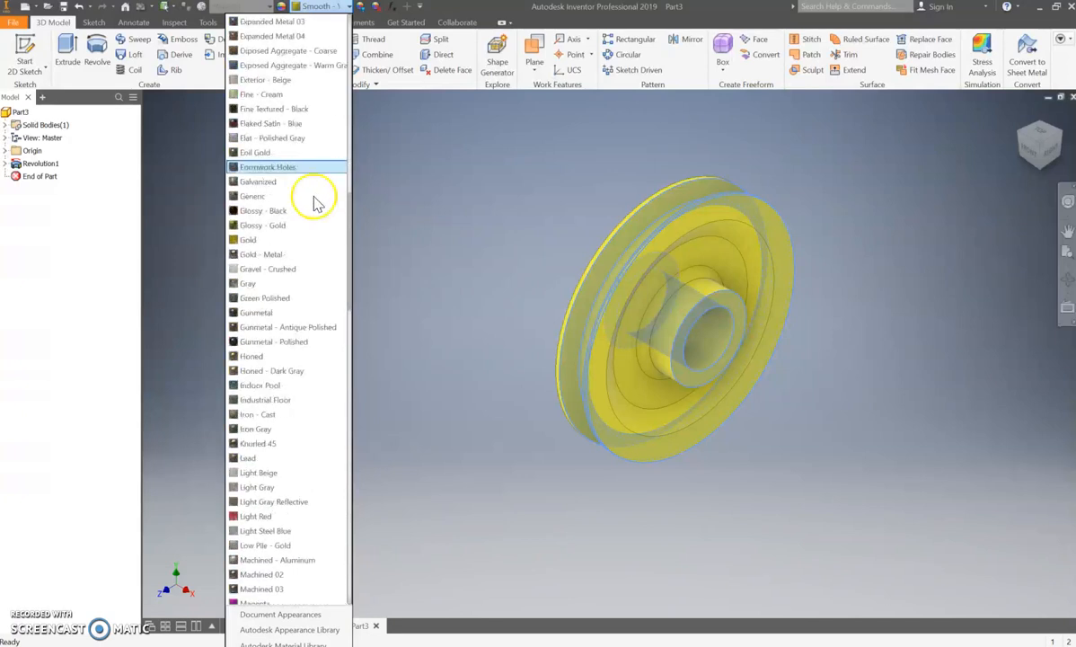
left_click(264, 355)
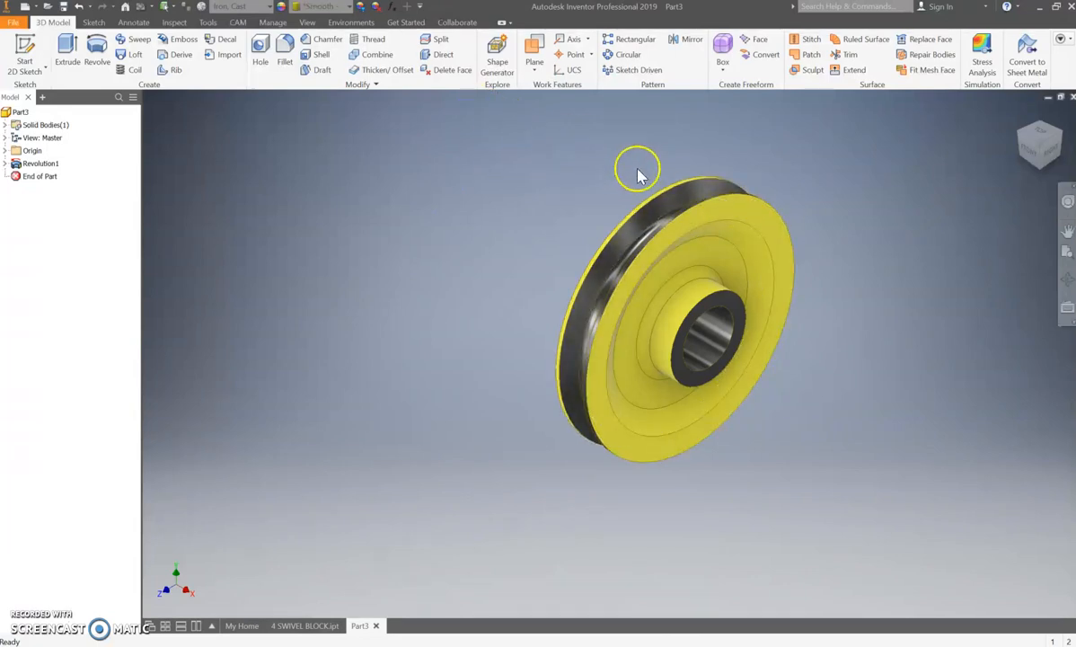
Apply the Gunmetal - Polished appearance to the flat outer side faces of the rim on both sides.
left_click(691, 221)
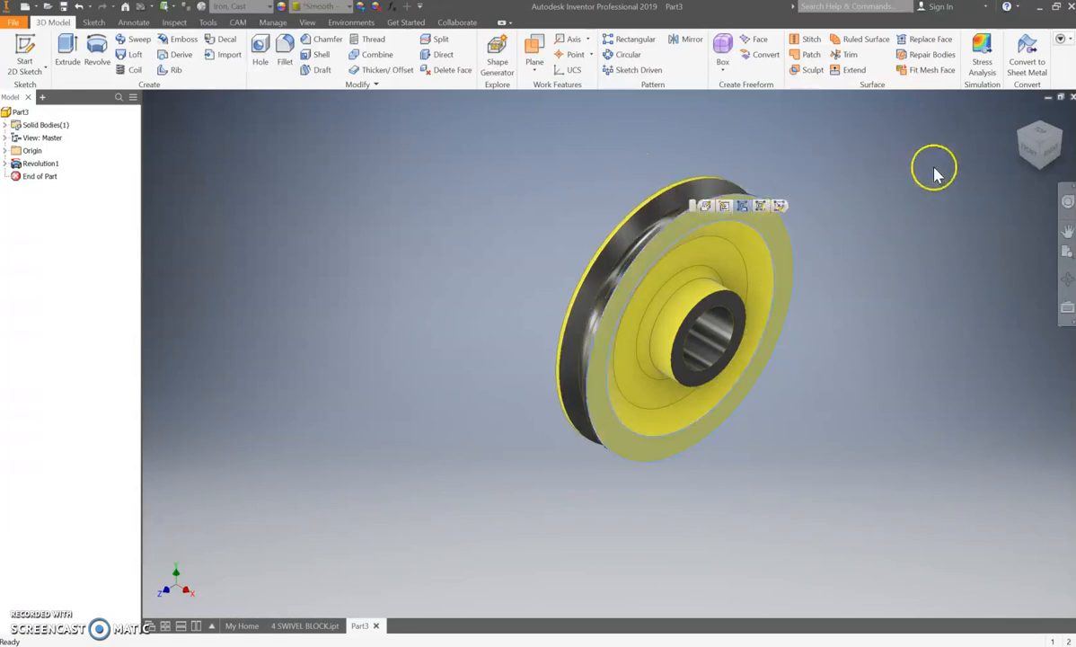
left_click(1020, 139)
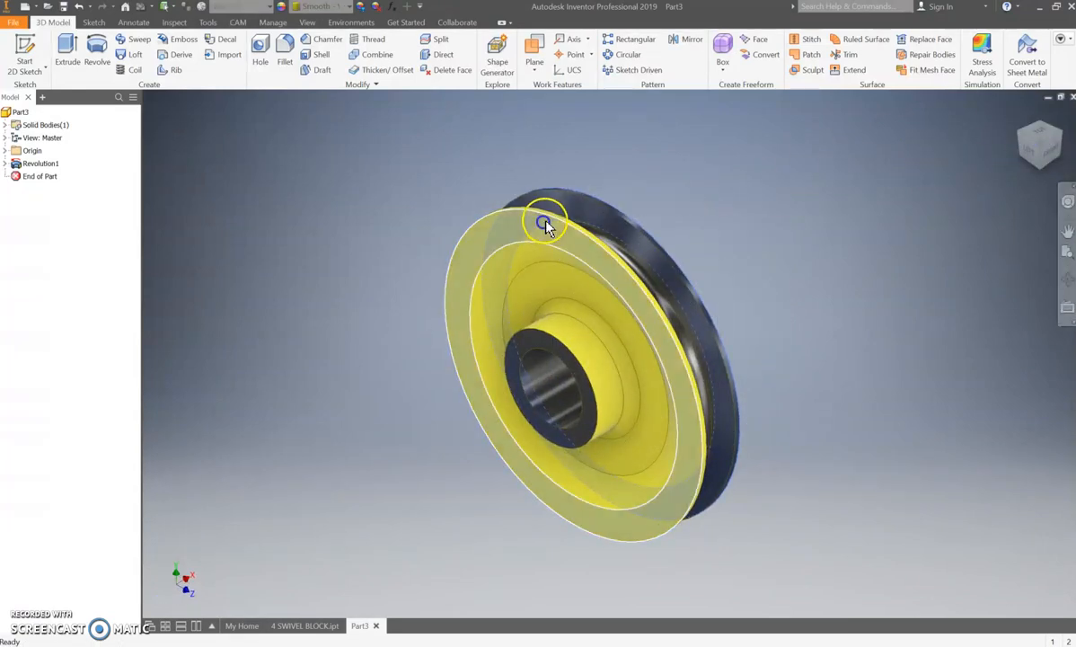
scroll(545, 220, "up", 3)
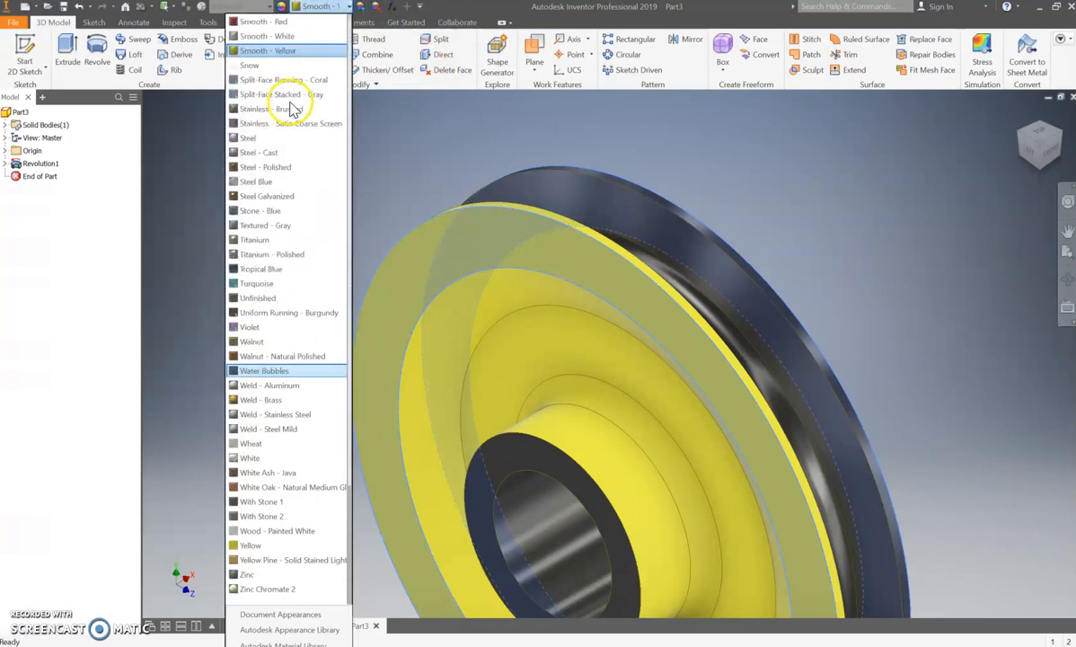
scroll(290, 121, "up", 12)
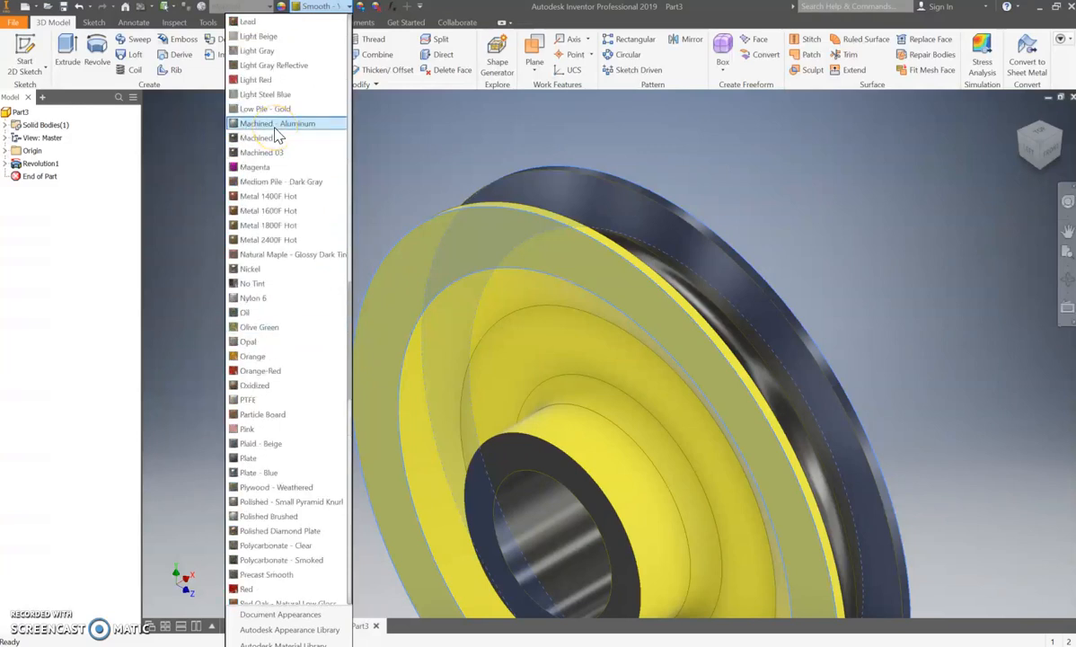
scroll(277, 144, "up", 7)
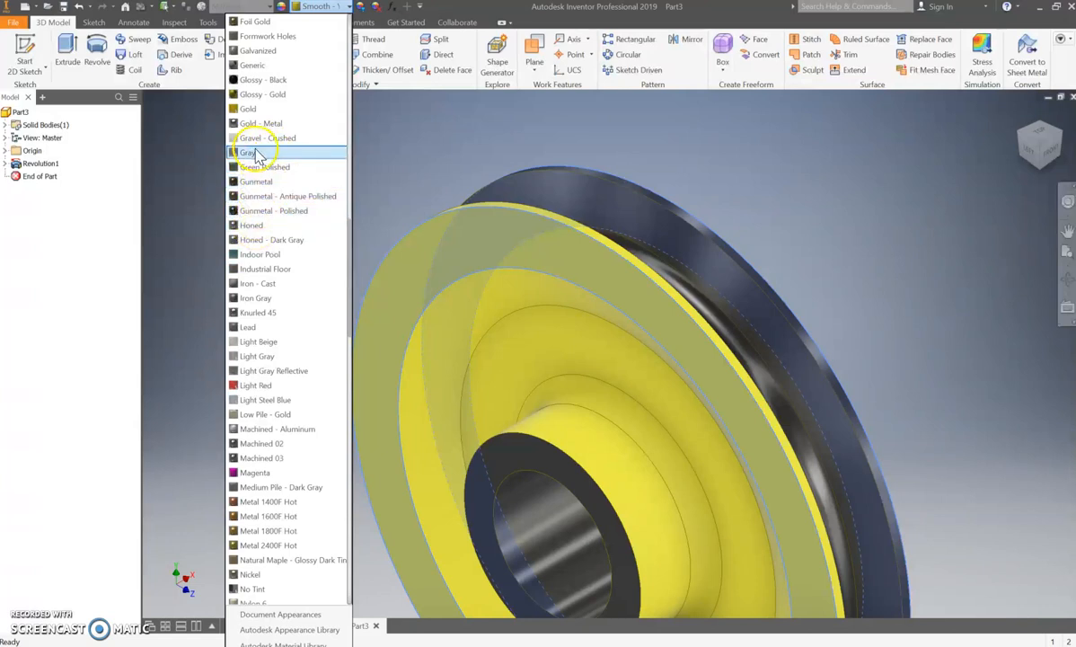
left_click(270, 211)
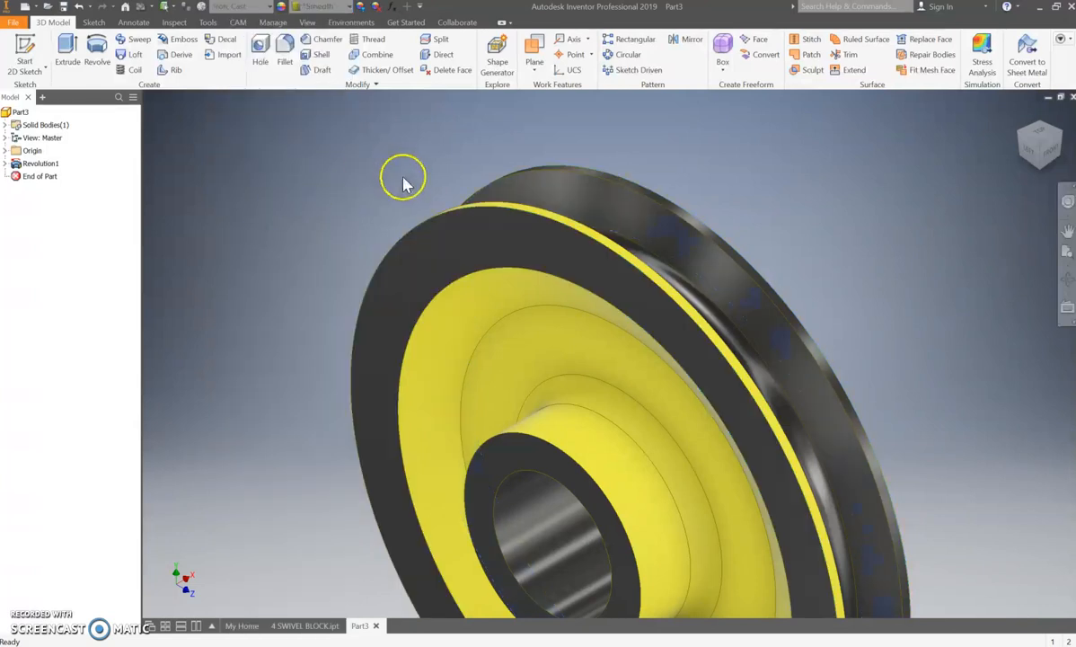
Apply a dark metallic appearance to the narrow yellow outer edge face of the sheave's near rim.
left_click(555, 222)
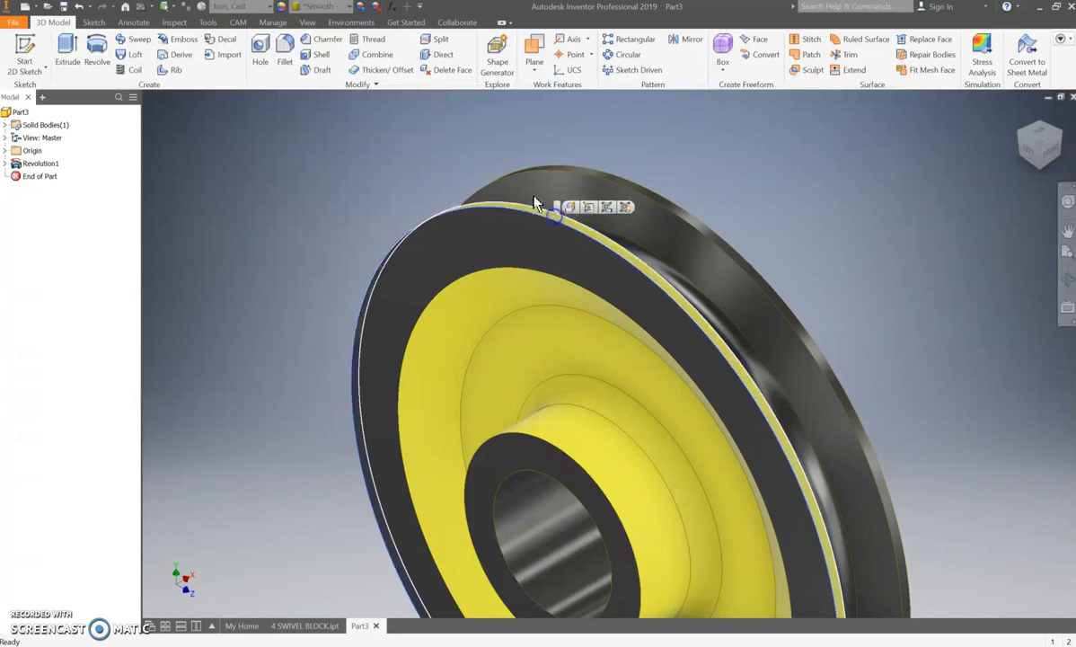
left_click(316, 6)
scroll(292, 146, "up", 20)
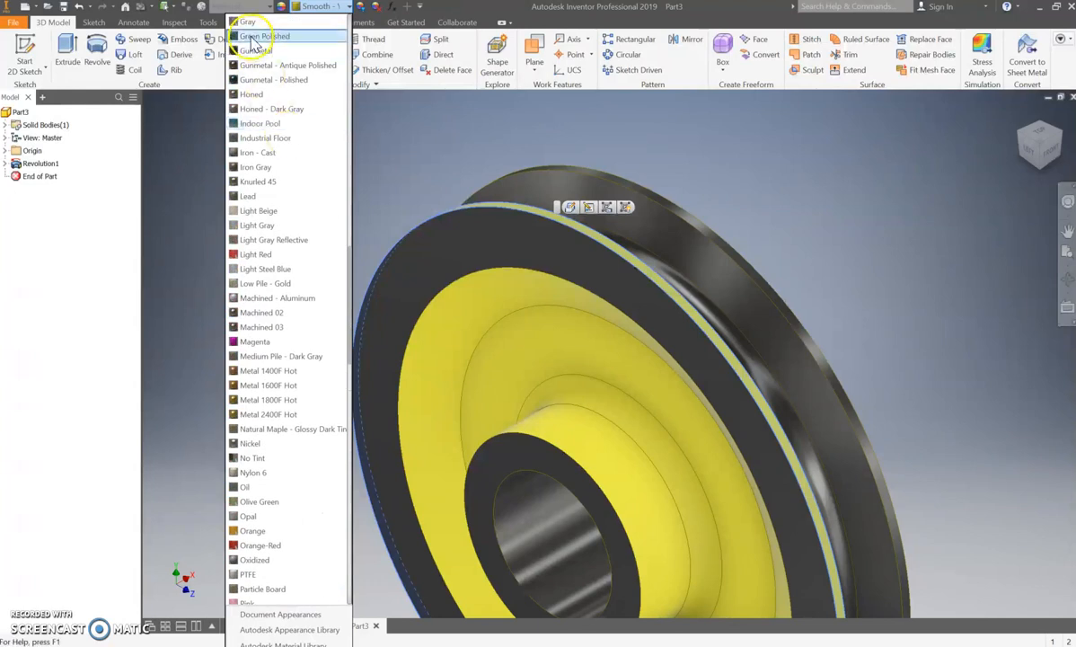
left_click(254, 99)
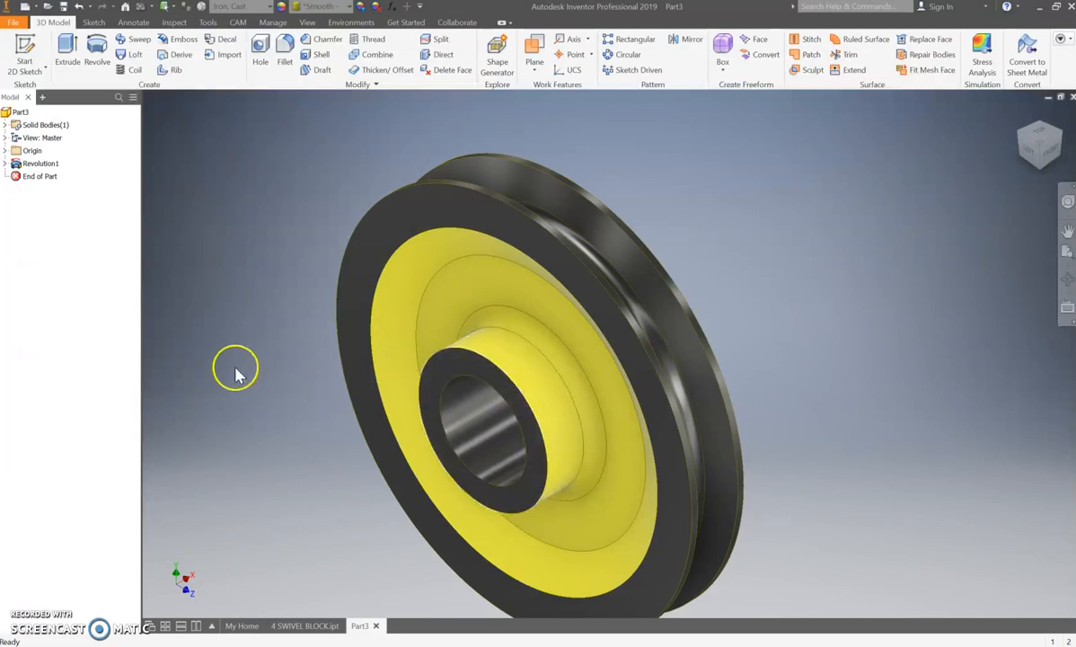
left_click(18, 115)
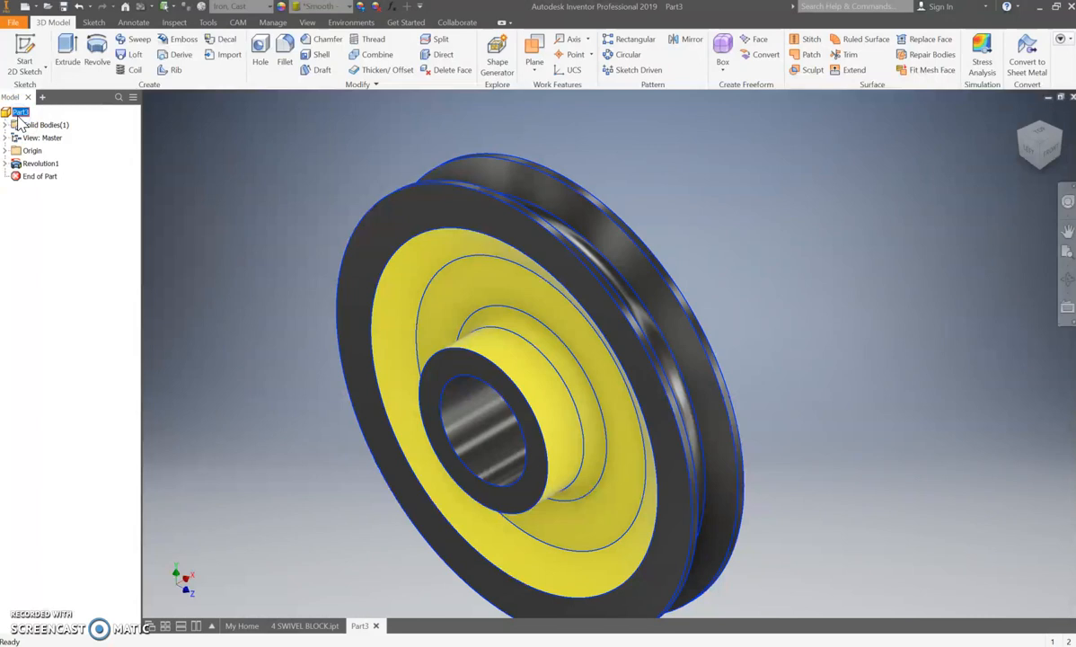
key("e")
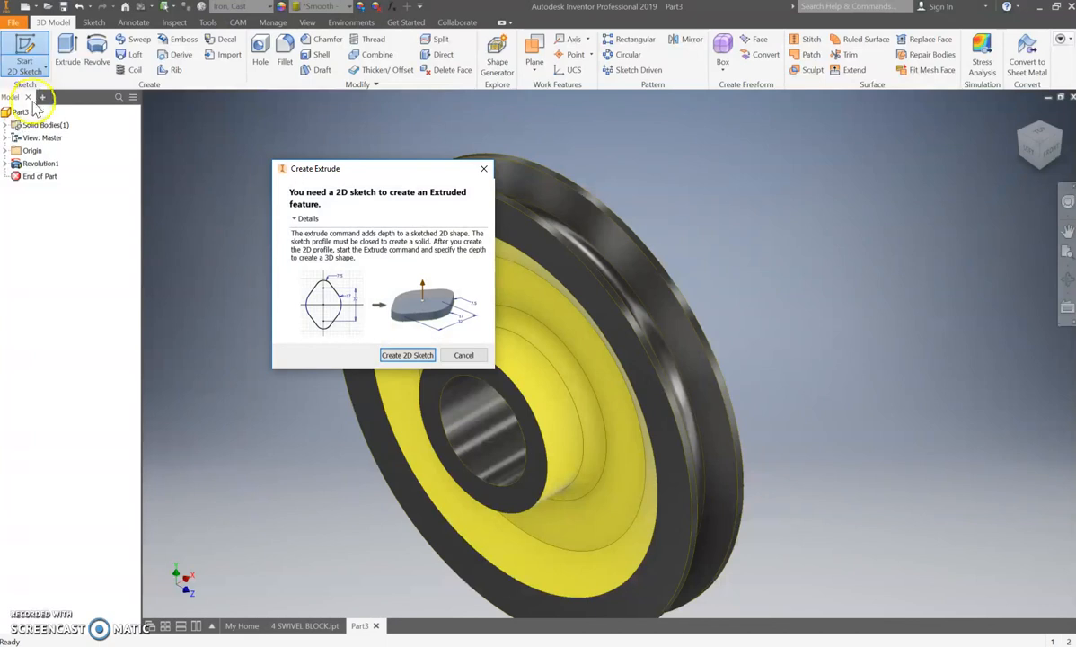
left_click(461, 355)
Rename the part's top-level node in the model tree as 7a SHEAVE.
left_click(18, 112)
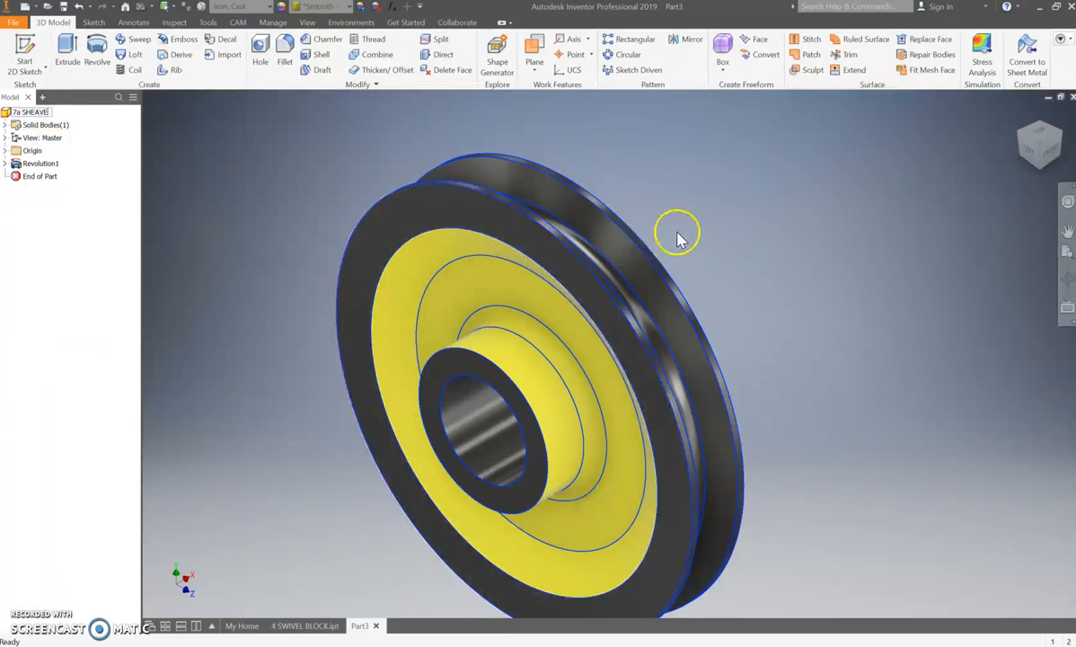
scroll(276, 341, "down", 3)
scroll(275, 340, "up", 5)
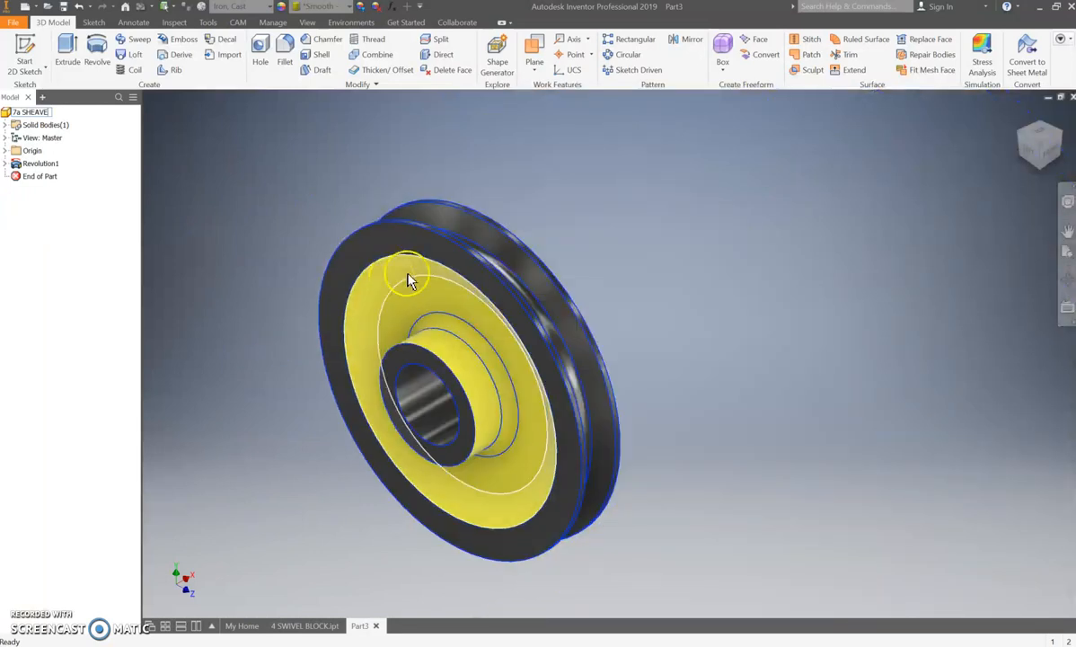